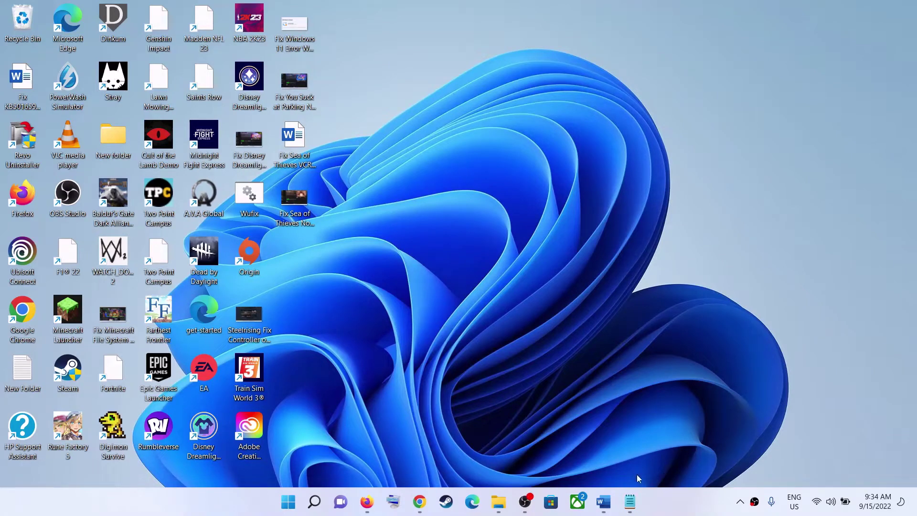
- Switch to the open Word document and read its title about fixing Intel Wi-Fi 6 AX203 Error 10/43 and connection problems
{"action": "left_click", "coordinate": [603, 500]}
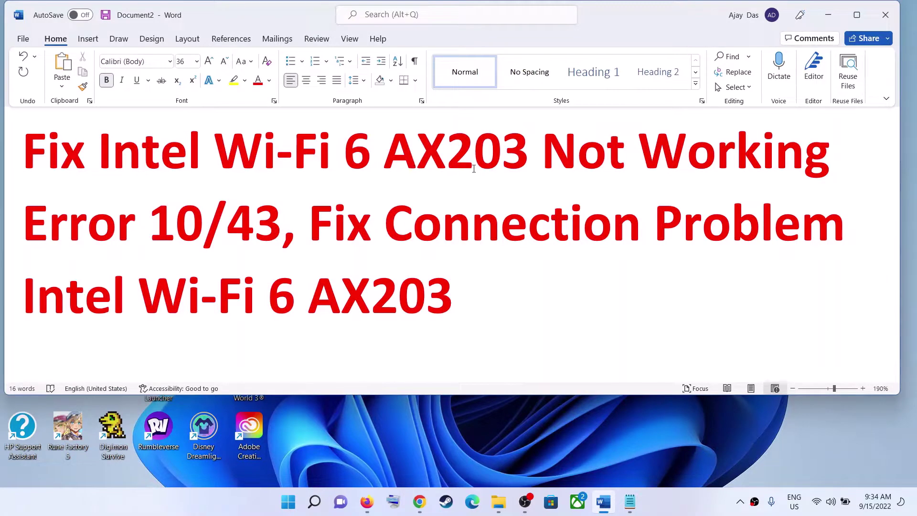
{"action": "left_click_drag", "start_coordinate": [527, 152], "coordinate": [99, 153]}
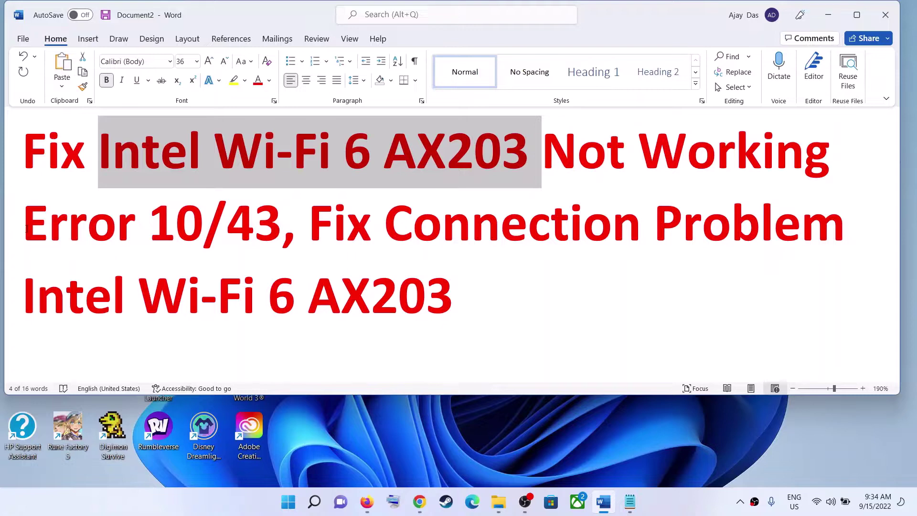
{"action": "left_click_drag", "start_coordinate": [25, 227], "coordinate": [283, 225]}
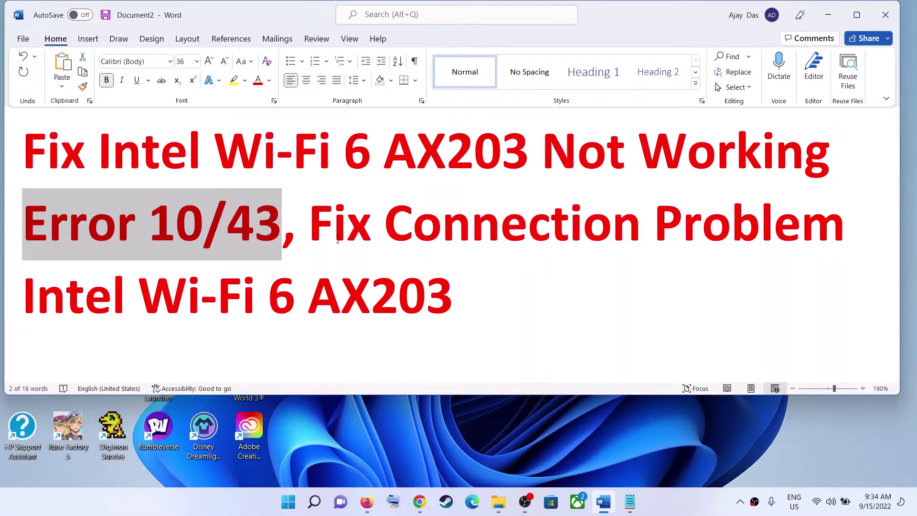
{"action": "left_click_drag", "start_coordinate": [337, 240], "coordinate": [721, 230]}
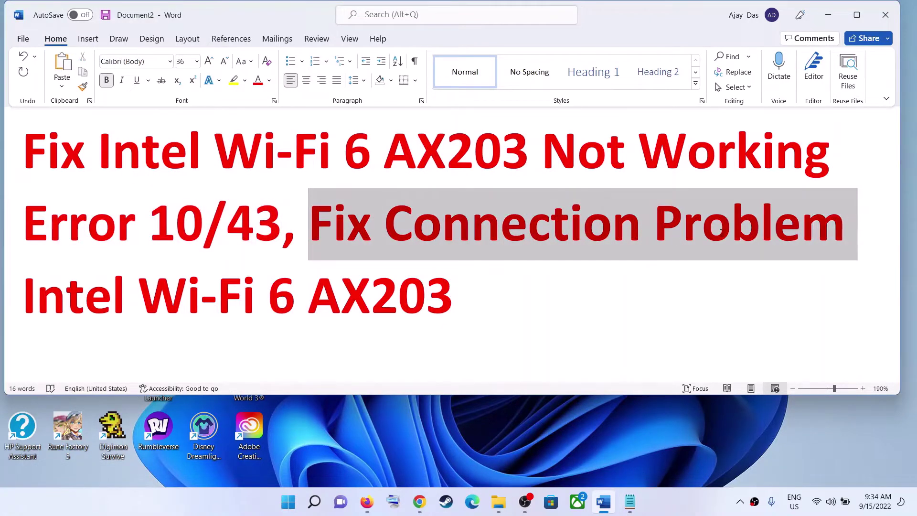
{"action": "left_click_drag", "start_coordinate": [299, 233], "coordinate": [296, 287]}
{"action": "left_click_drag", "start_coordinate": [453, 293], "coordinate": [45, 141]}
{"action": "left_click", "coordinate": [707, 503]}
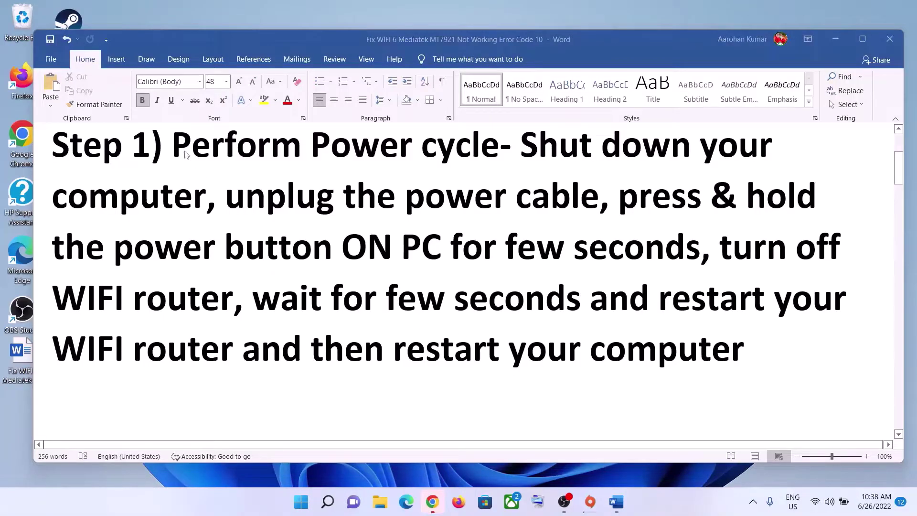
- Read the Step 1 power cycle instruction to shut down the computer and view the Windows power options
{"action": "left_click_drag", "start_coordinate": [172, 145], "coordinate": [550, 195]}
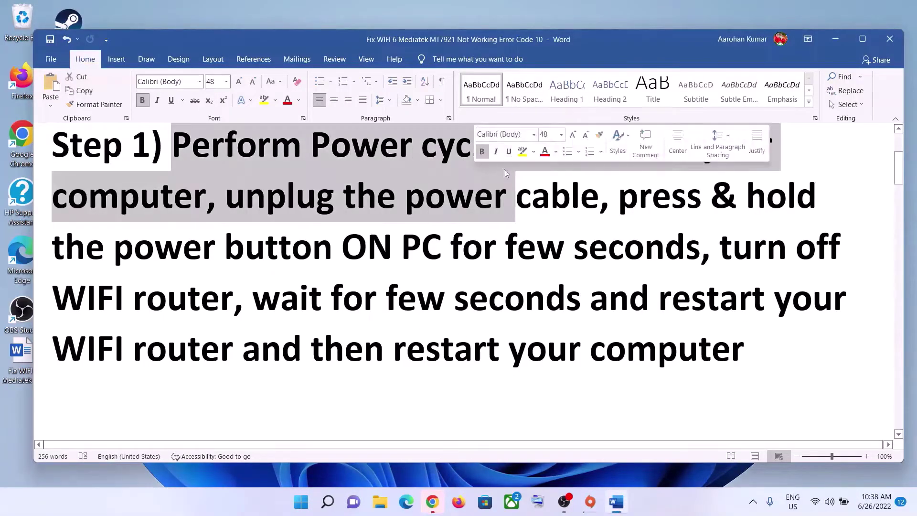
{"action": "left_click", "coordinate": [550, 198]}
{"action": "left_click_drag", "start_coordinate": [525, 148], "coordinate": [206, 198]}
{"action": "left_click", "coordinate": [301, 502]}
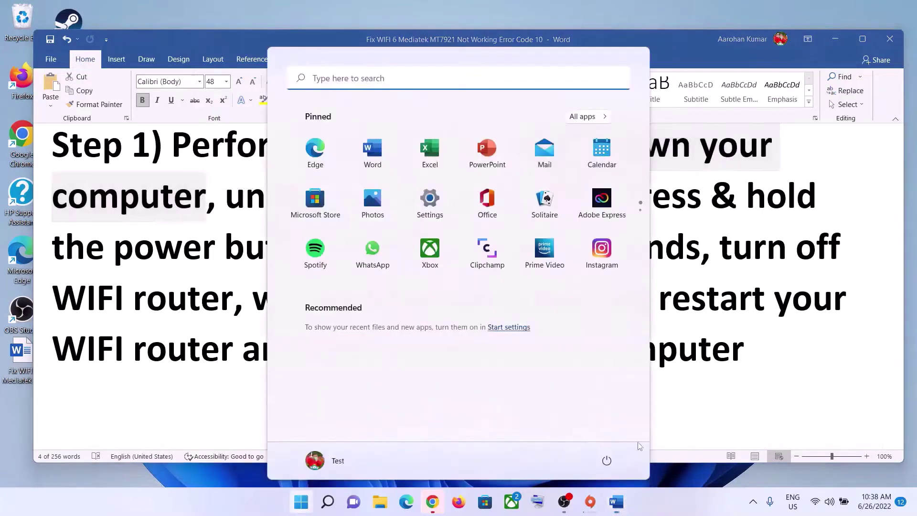
{"action": "left_click", "coordinate": [606, 460]}
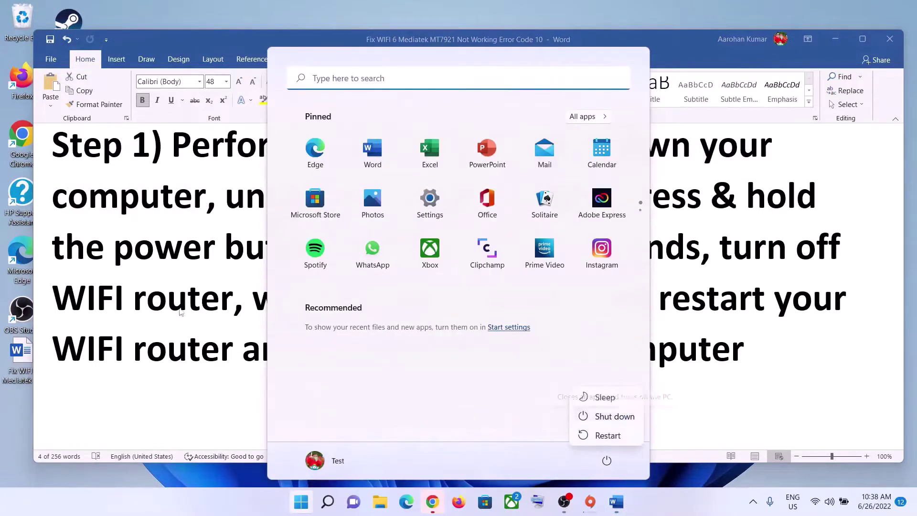
{"action": "left_click", "coordinate": [181, 227]}
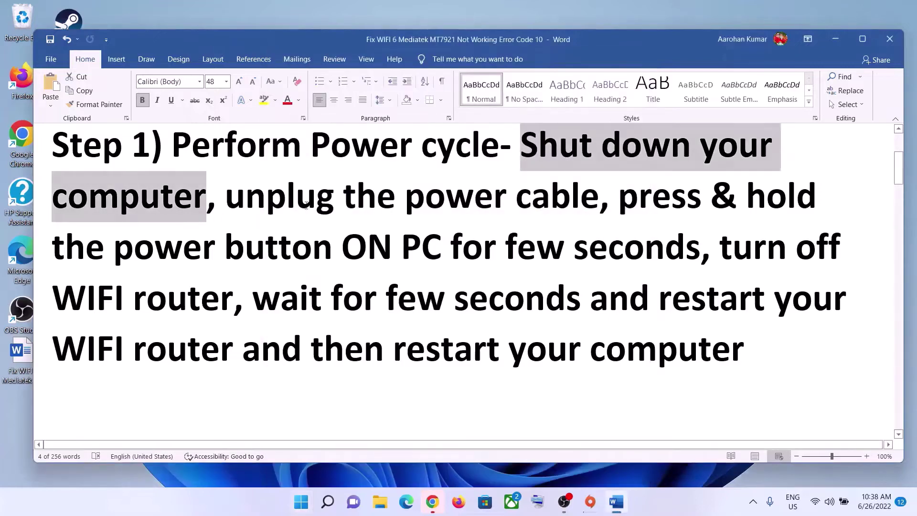
- Read the Step 1 instructions on unplugging the power cable and holding the PC's power button
{"action": "left_click_drag", "start_coordinate": [225, 197], "coordinate": [578, 204]}
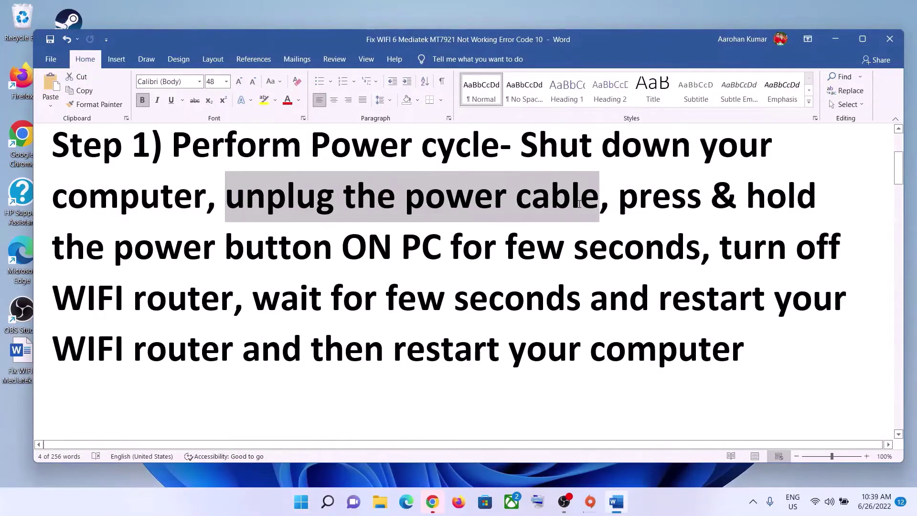
{"action": "left_click", "coordinate": [381, 225]}
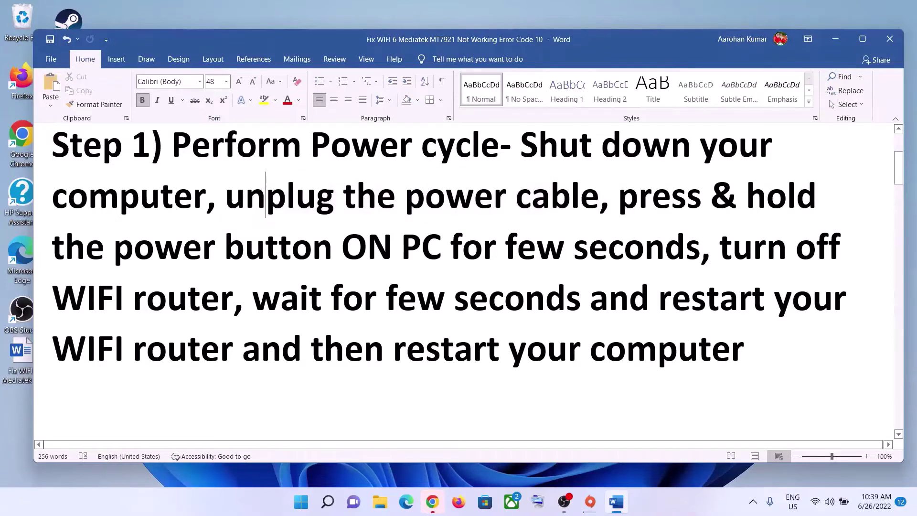
{"action": "left_click_drag", "start_coordinate": [226, 196], "coordinate": [441, 240]}
{"action": "left_click", "coordinate": [620, 203]}
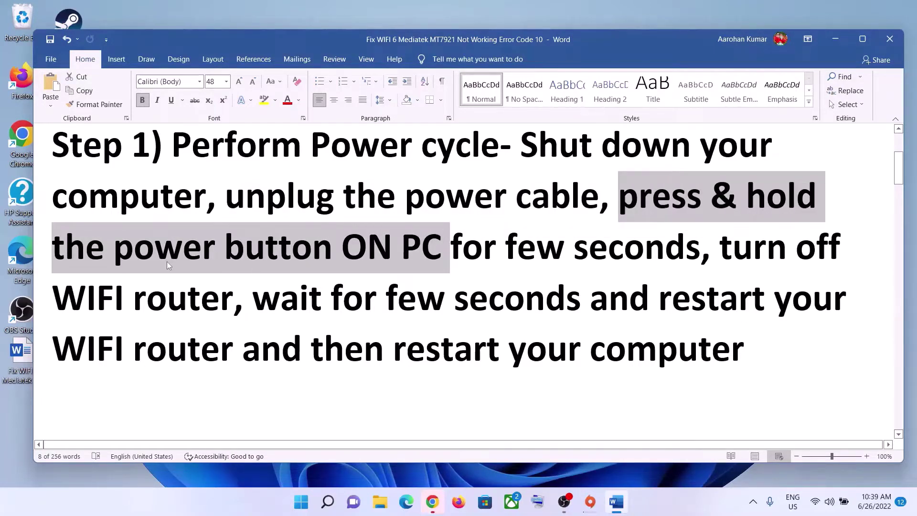
{"action": "left_click", "coordinate": [182, 258]}
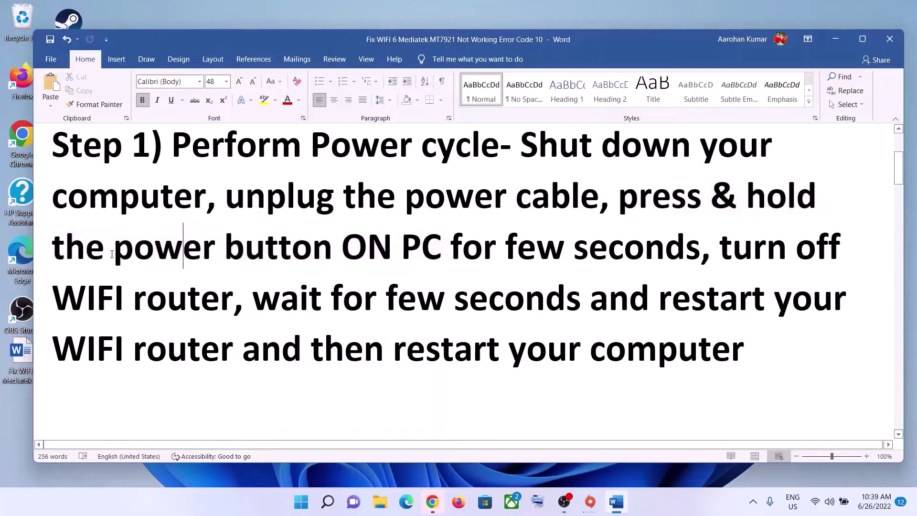
- Remove bold formatting from the text "ug the power cable," in Step 1
{"action": "left_click_drag", "start_coordinate": [612, 196], "coordinate": [296, 195]}
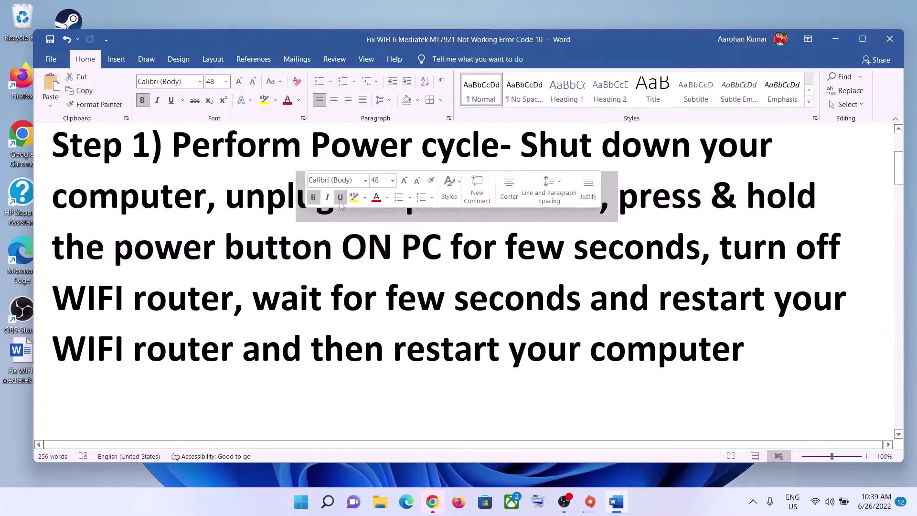
{"action": "key", "text": "ctrl+b"}
{"action": "left_click", "coordinate": [316, 196]}
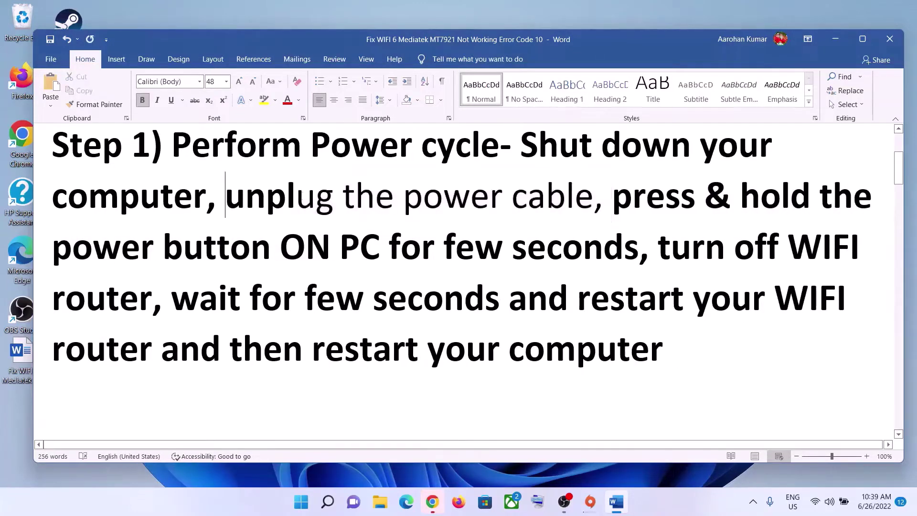
- Read the remaining Step 1 instructions, from holding the power button through restarting the WIFI router and the computer
{"action": "left_click_drag", "start_coordinate": [612, 196], "coordinate": [569, 252]}
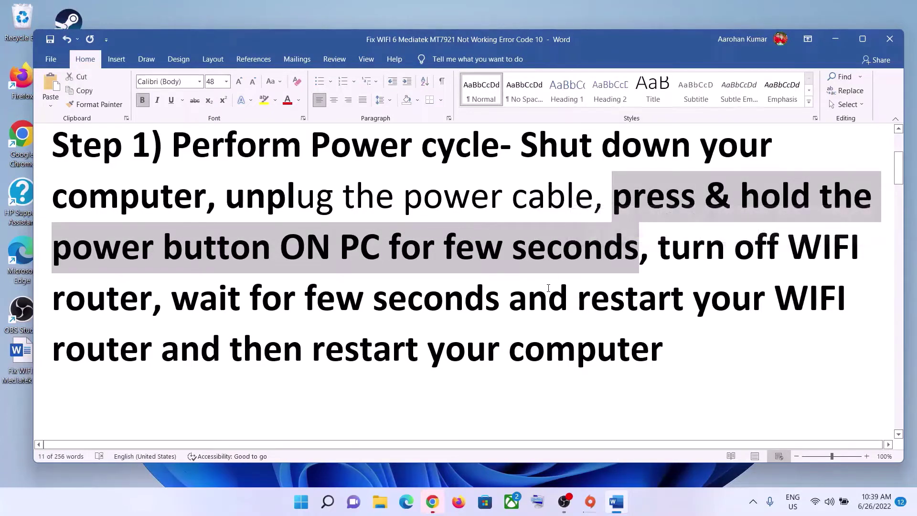
{"action": "left_click", "coordinate": [96, 260]}
{"action": "left_click_drag", "start_coordinate": [96, 258], "coordinate": [238, 252]}
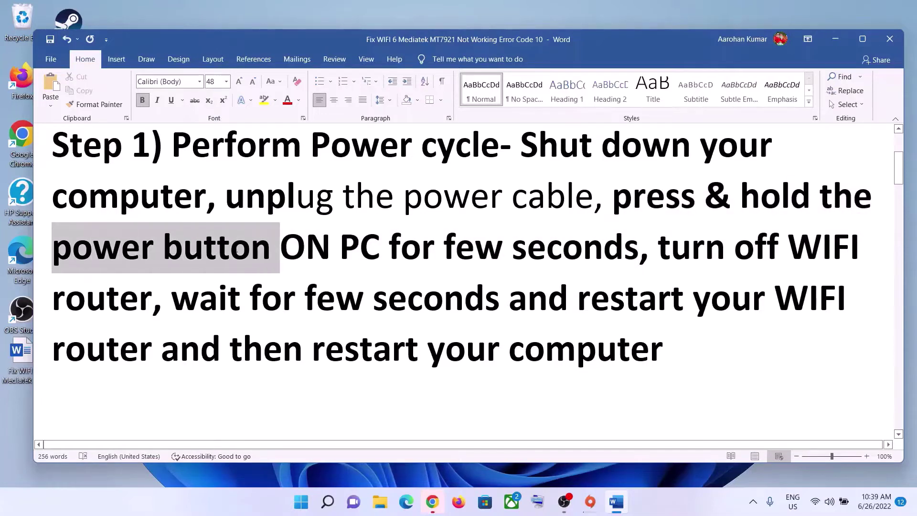
{"action": "left_click", "coordinate": [360, 251]}
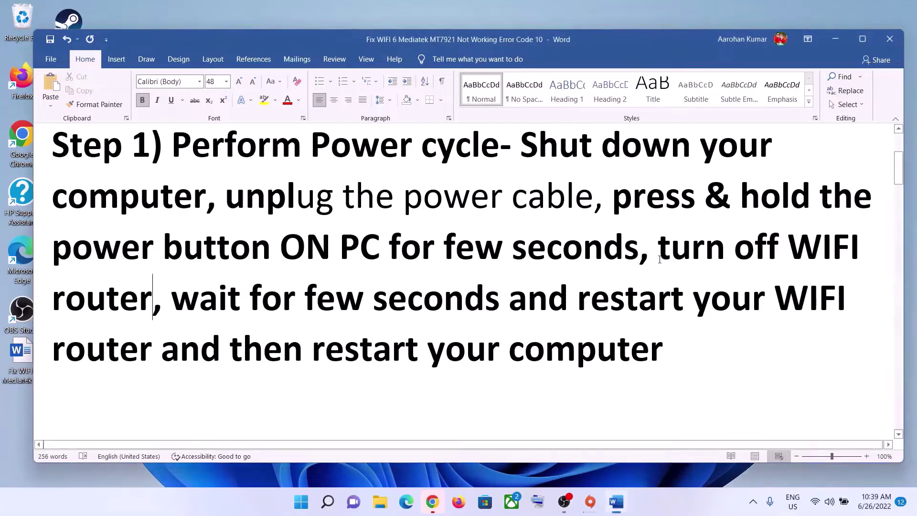
{"action": "left_click_drag", "start_coordinate": [659, 251], "coordinate": [135, 309]}
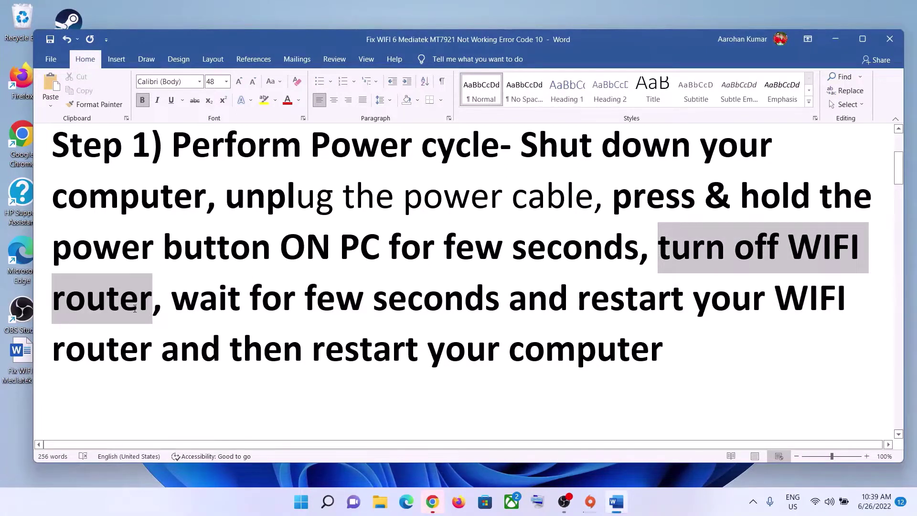
{"action": "left_click", "coordinate": [173, 308]}
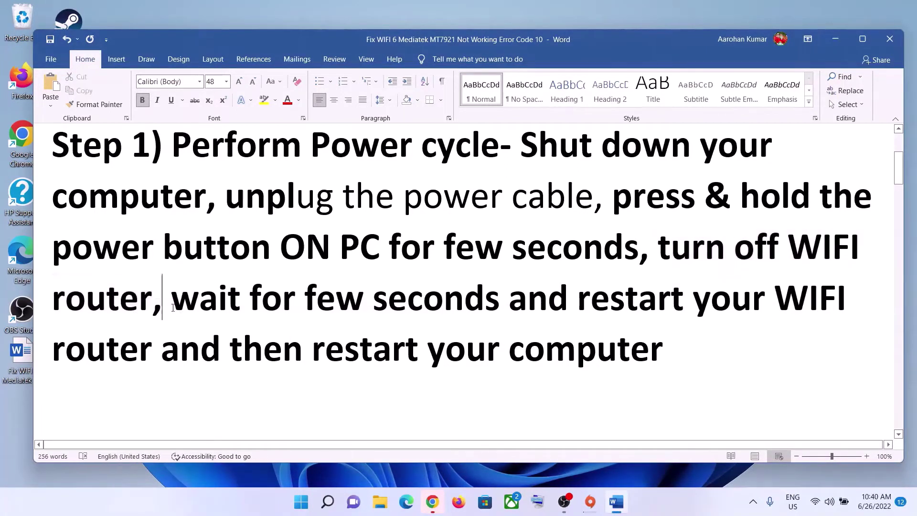
{"action": "left_click_drag", "start_coordinate": [172, 302], "coordinate": [480, 310]}
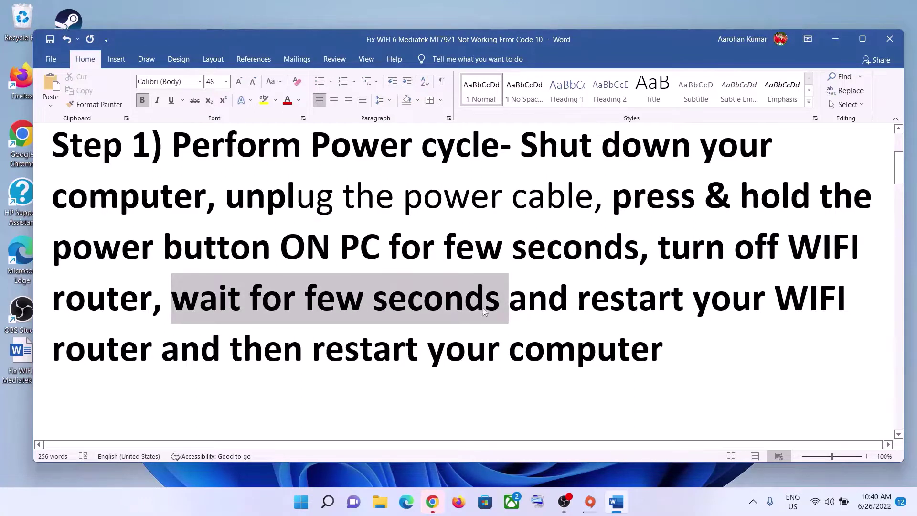
{"action": "left_click_drag", "start_coordinate": [578, 301], "coordinate": [246, 301]}
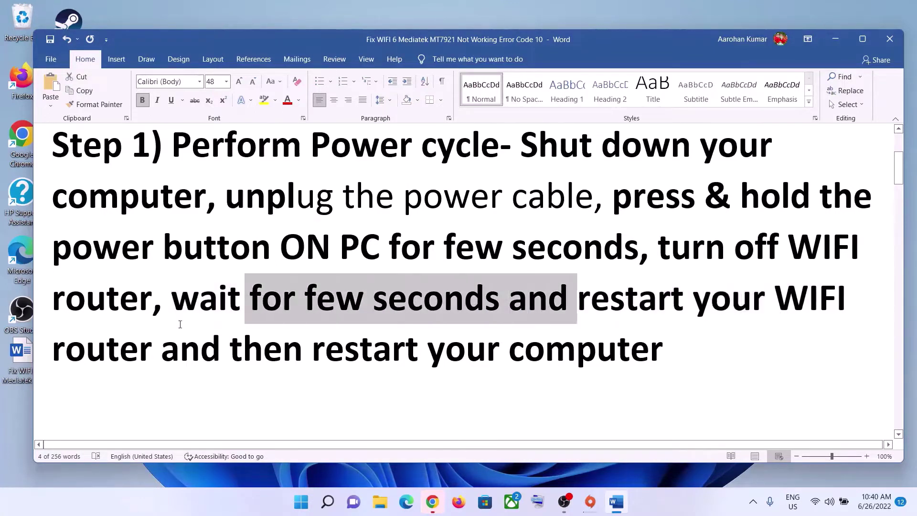
{"action": "left_click_drag", "start_coordinate": [181, 325], "coordinate": [150, 335]}
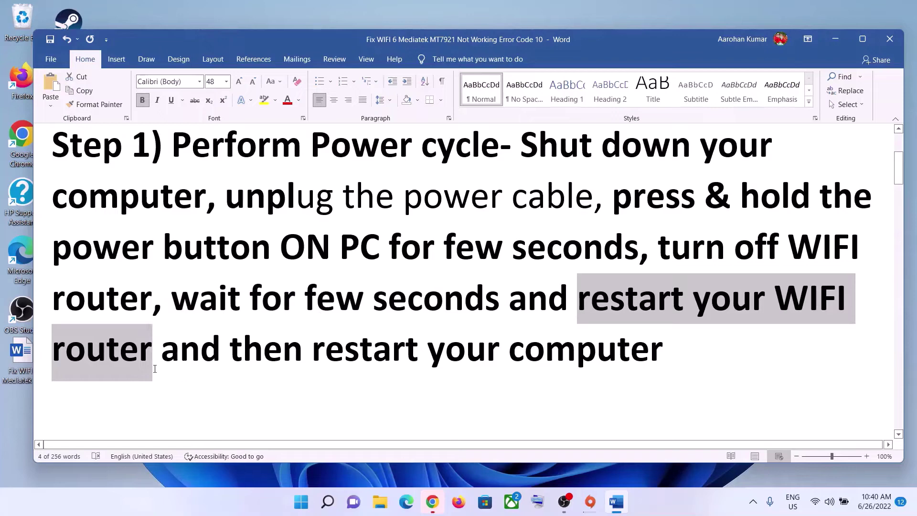
{"action": "left_click_drag", "start_coordinate": [238, 362], "coordinate": [669, 354]}
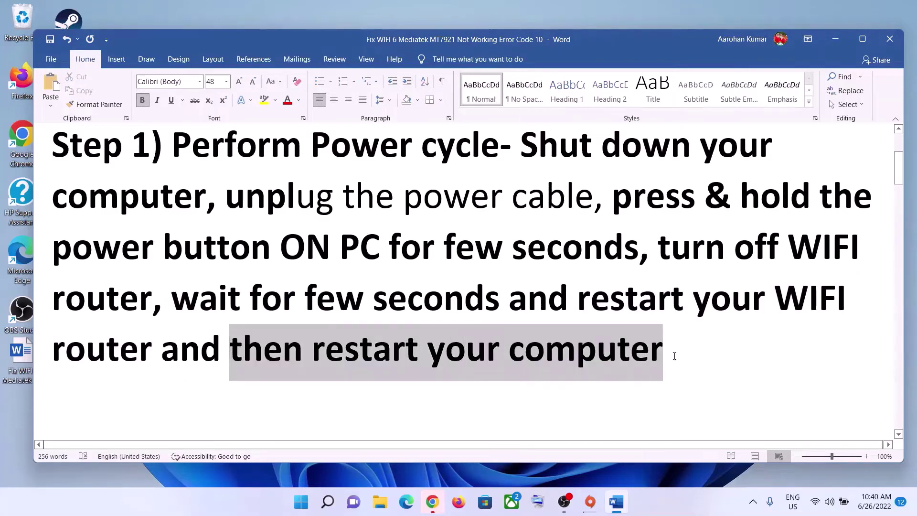
{"action": "left_click", "coordinate": [281, 361]}
{"action": "left_click_drag", "start_coordinate": [230, 355], "coordinate": [664, 355]}
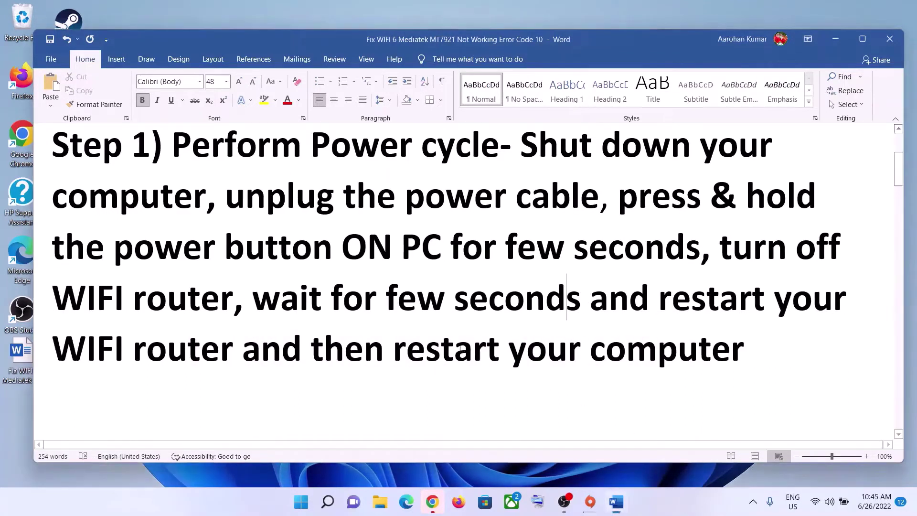
- Read the Step 2 instruction to make sure WIFI is on in the system BIOS and check the Windows Start menu
{"action": "scroll", "coordinate": [345, 318], "scroll_direction": "down", "scroll_amount": 3}
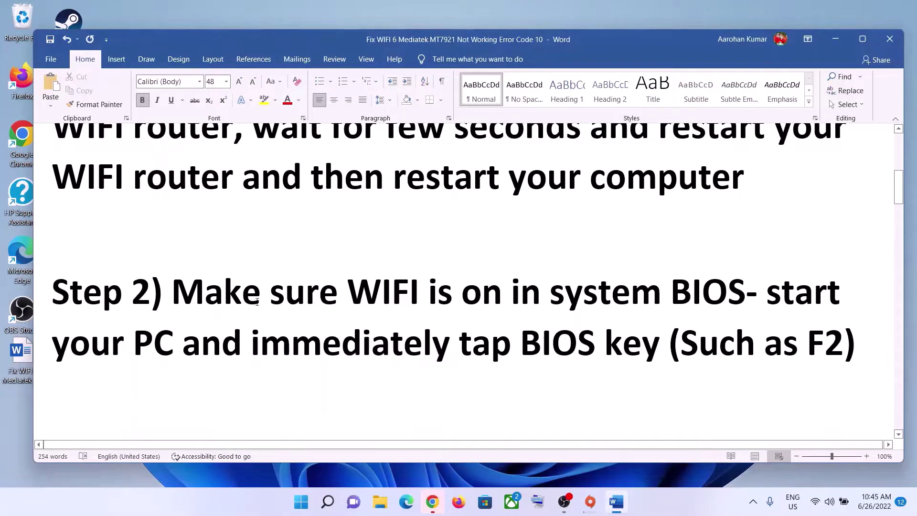
{"action": "left_click_drag", "start_coordinate": [257, 301], "coordinate": [742, 290]}
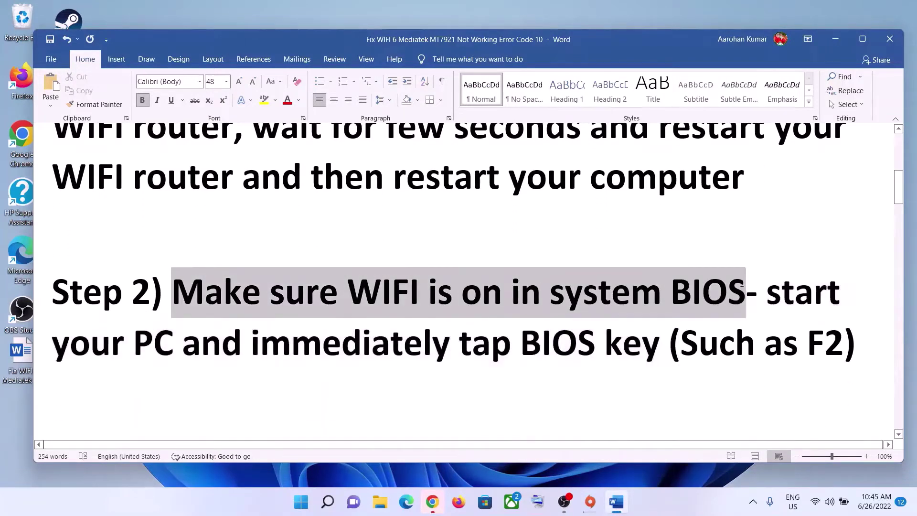
{"action": "key", "text": "super"}
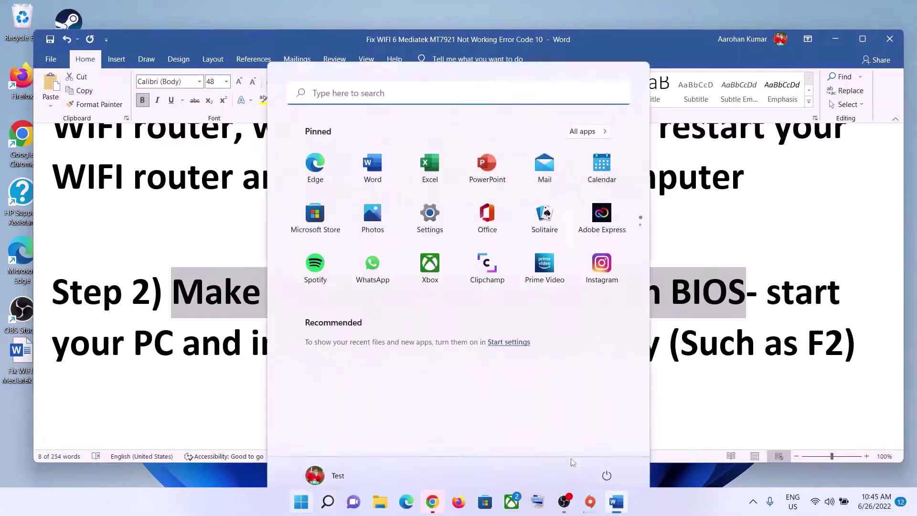
{"action": "left_click", "coordinate": [606, 460]}
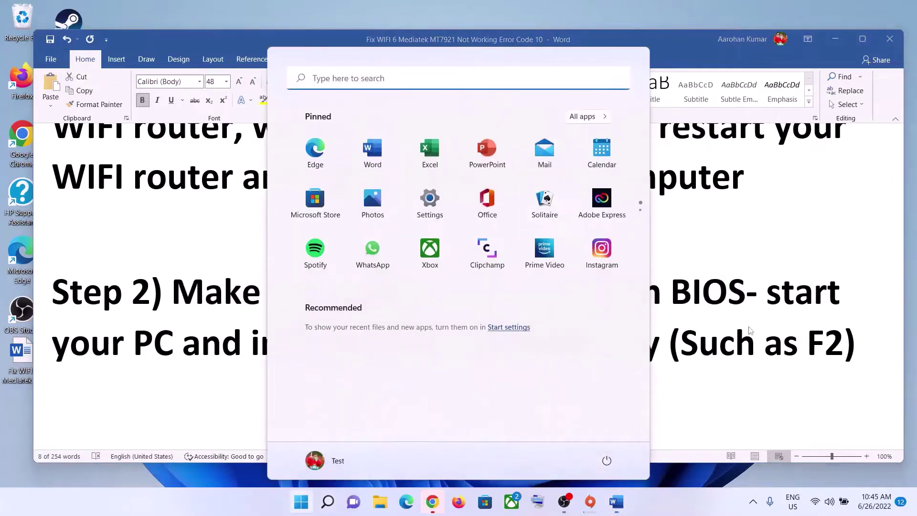
{"action": "key", "text": "Escape"}
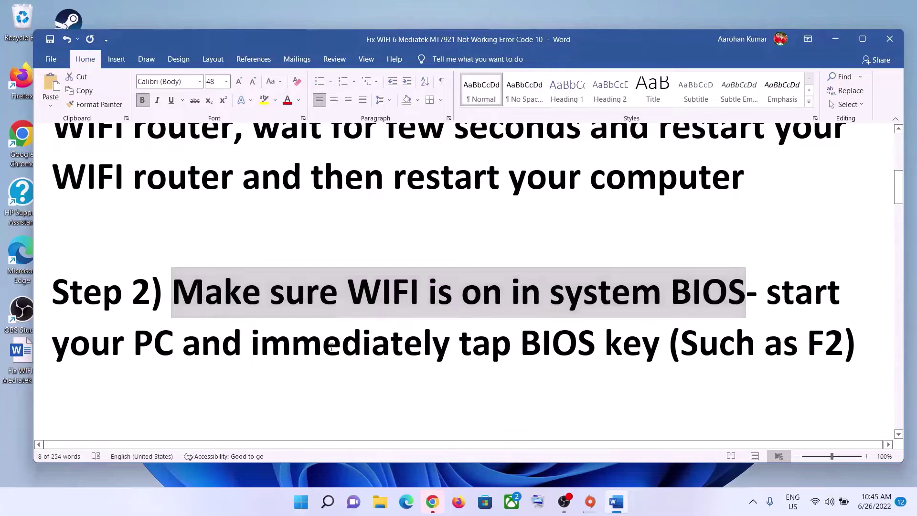
- Examine the Step 2 details on tapping the BIOS key, such as F2, at startup to check WIFI in the BIOS
{"action": "left_click_drag", "start_coordinate": [251, 343], "coordinate": [604, 343]}
{"action": "left_click", "coordinate": [557, 378]}
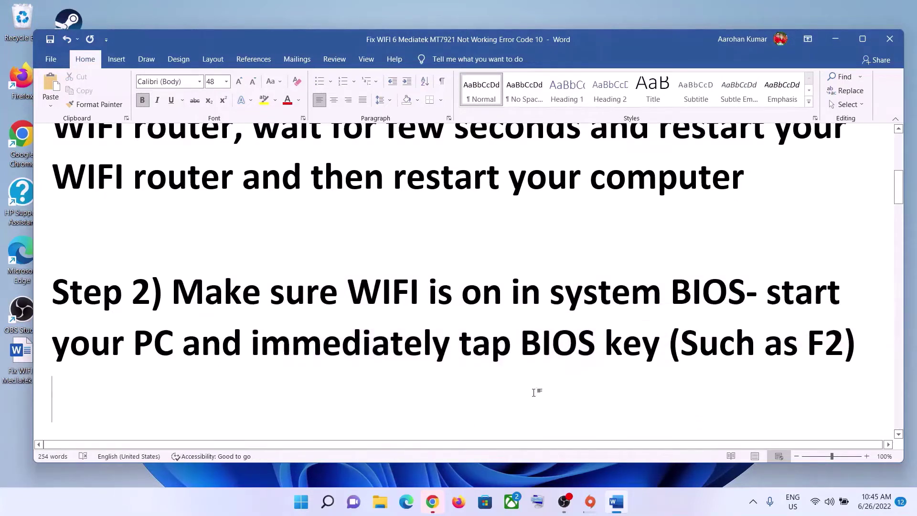
{"action": "left_click_drag", "start_coordinate": [252, 342], "coordinate": [511, 342]}
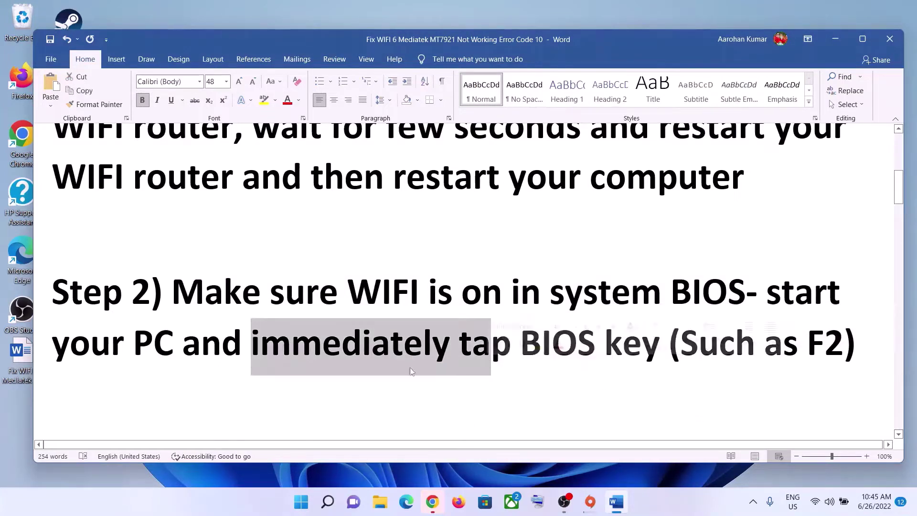
{"action": "left_click", "coordinate": [642, 343]}
{"action": "left_click_drag", "start_coordinate": [764, 343], "coordinate": [824, 343]}
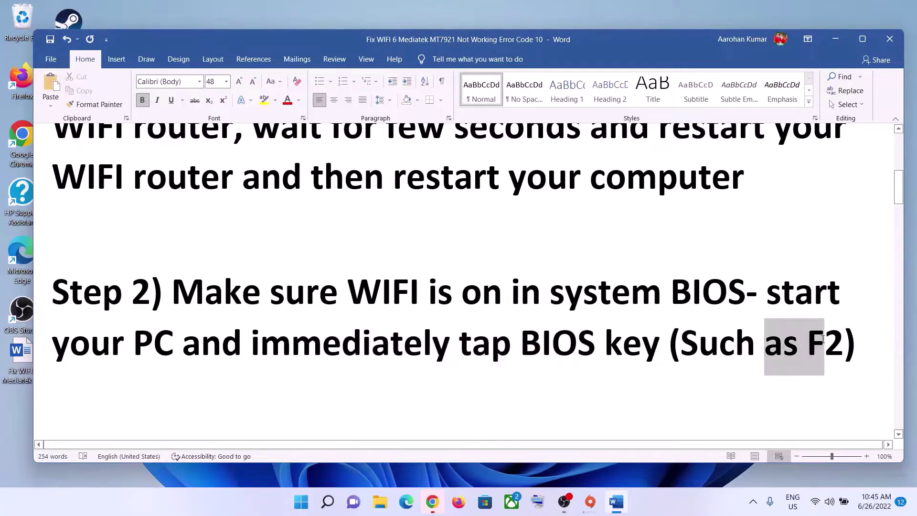
{"action": "left_click_drag", "start_coordinate": [220, 348], "coordinate": [602, 343]}
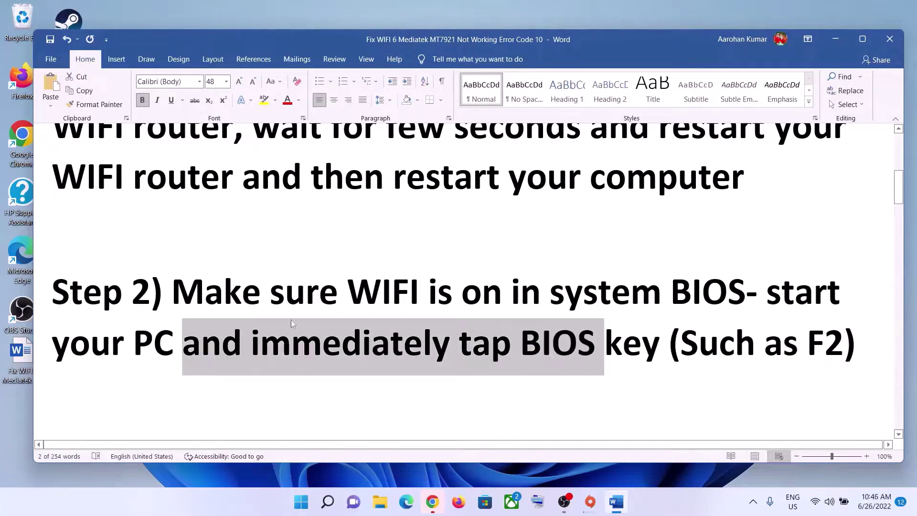
{"action": "left_click_drag", "start_coordinate": [224, 290], "coordinate": [743, 293]}
{"action": "left_click_drag", "start_coordinate": [549, 292], "coordinate": [271, 292]}
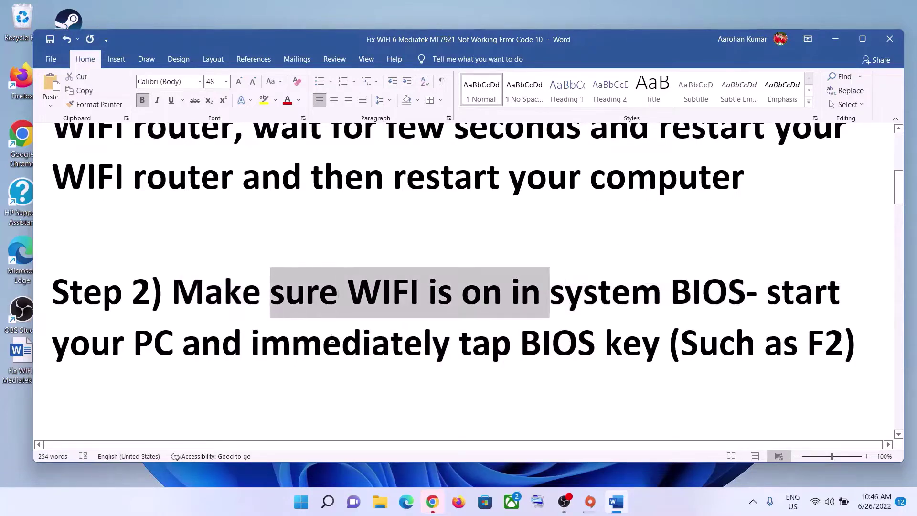
- Highlight the Step 3 instruction "Run Network Troubleshooter" in the document
{"action": "scroll", "coordinate": [232, 342], "scroll_direction": "down", "scroll_amount": 2}
{"action": "scroll", "coordinate": [232, 341], "scroll_direction": "down", "scroll_amount": 1}
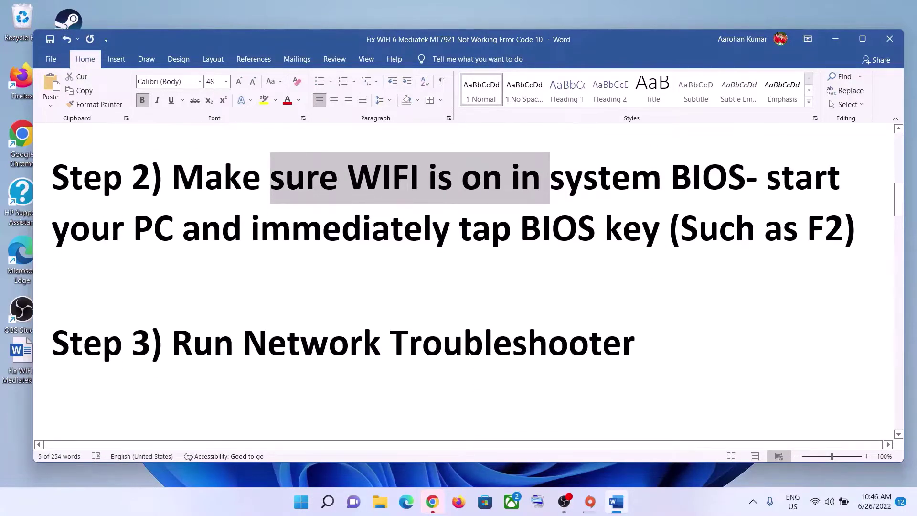
{"action": "left_click_drag", "start_coordinate": [171, 341], "coordinate": [568, 342]}
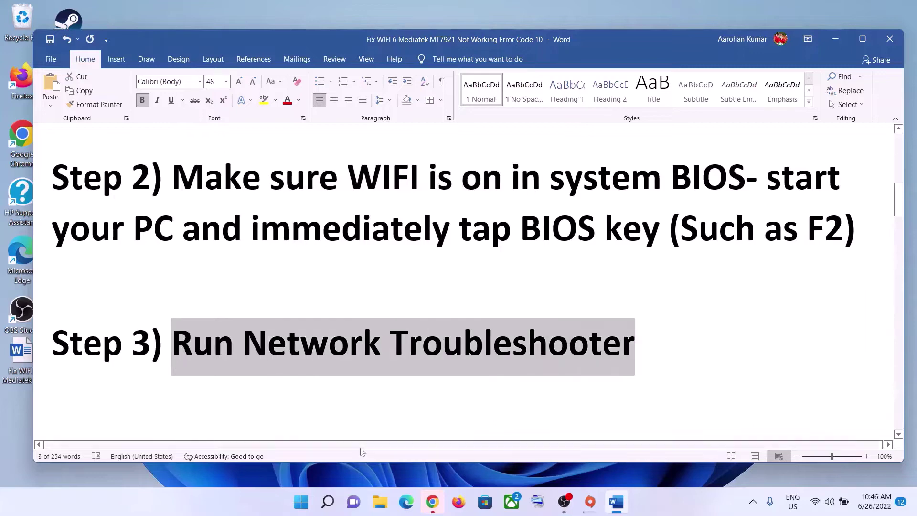
- Run the Network Adapter troubleshooter from the other troubleshooters in Windows Settings and close it when it finishes
{"action": "left_click", "coordinate": [301, 501]}
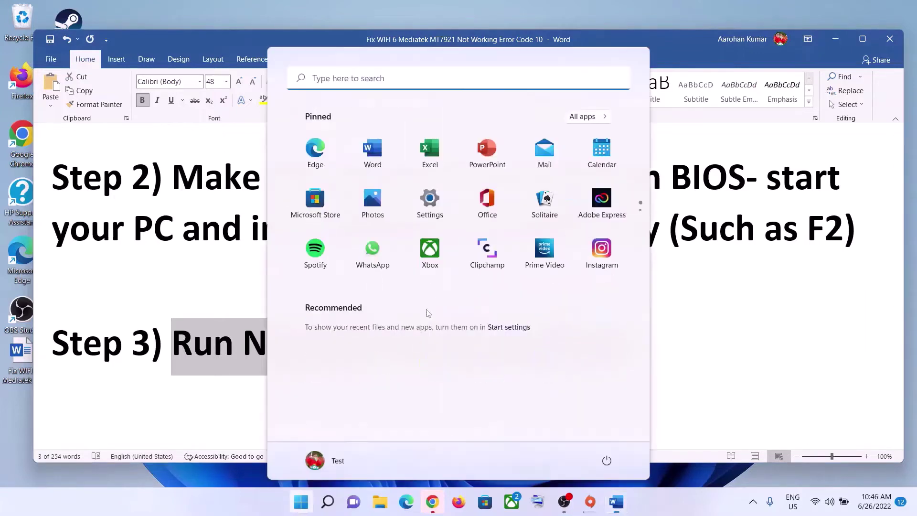
{"action": "left_click", "coordinate": [436, 217]}
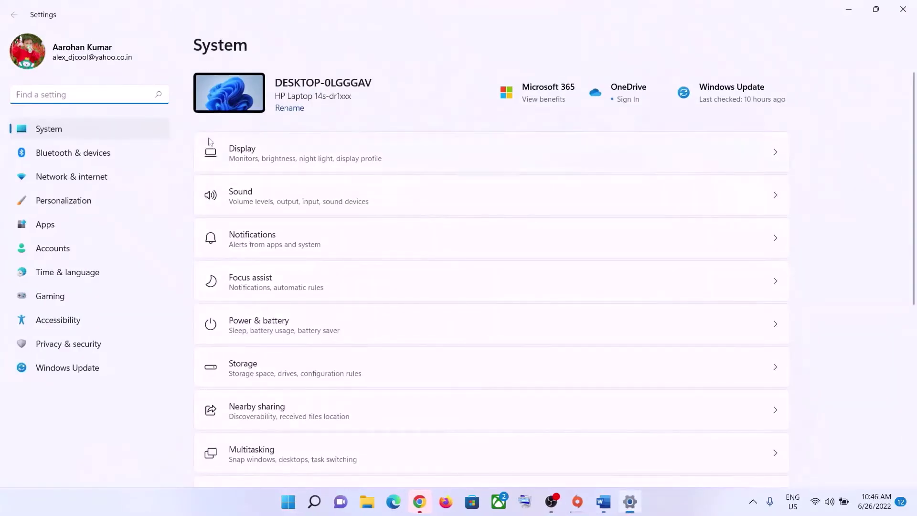
{"action": "left_click", "coordinate": [97, 132]}
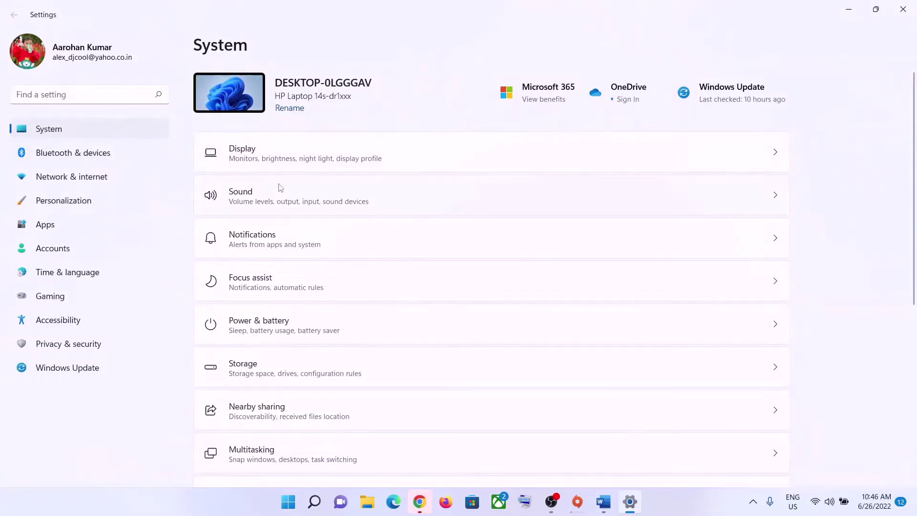
{"action": "scroll", "coordinate": [280, 187], "scroll_direction": "down", "scroll_amount": 5}
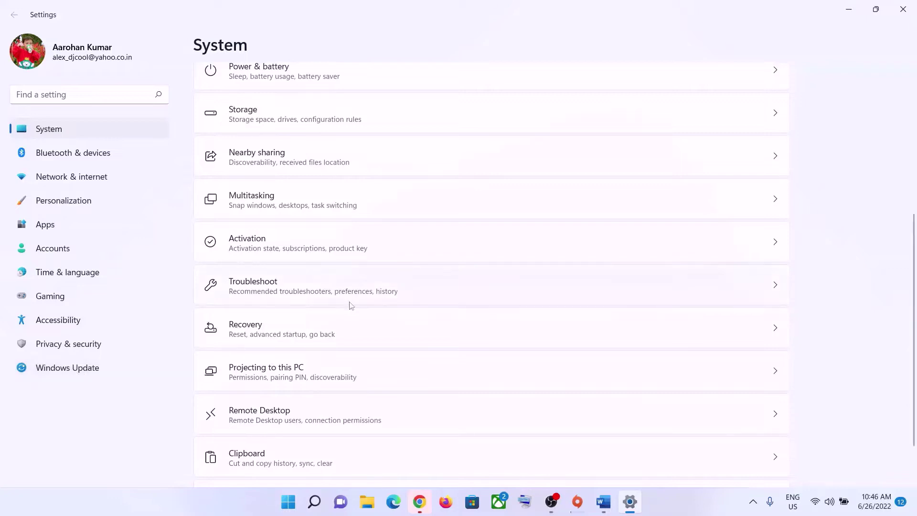
{"action": "left_click", "coordinate": [296, 287]}
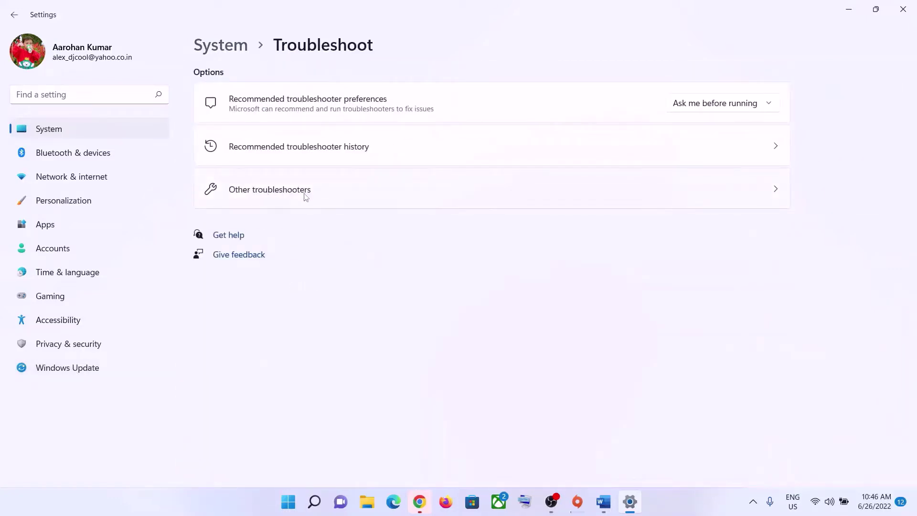
{"action": "left_click", "coordinate": [275, 195]}
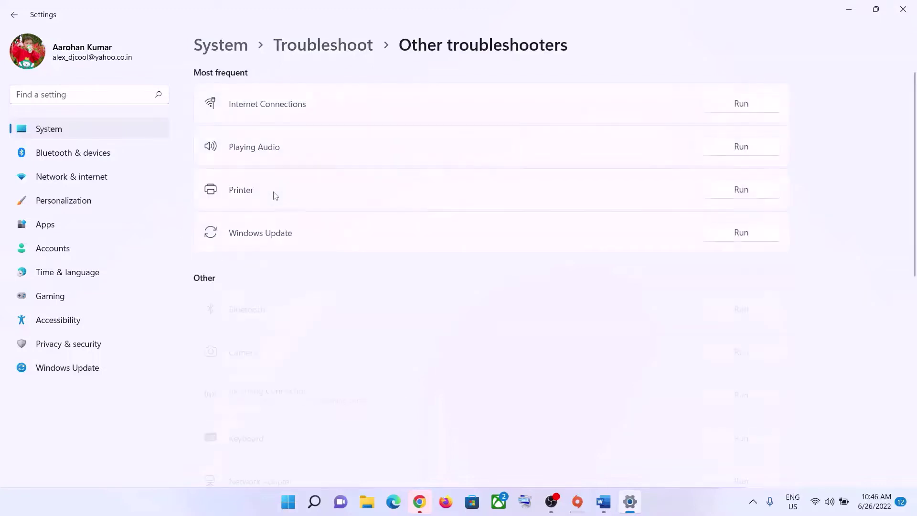
{"action": "scroll", "coordinate": [303, 272], "scroll_direction": "down", "scroll_amount": 5}
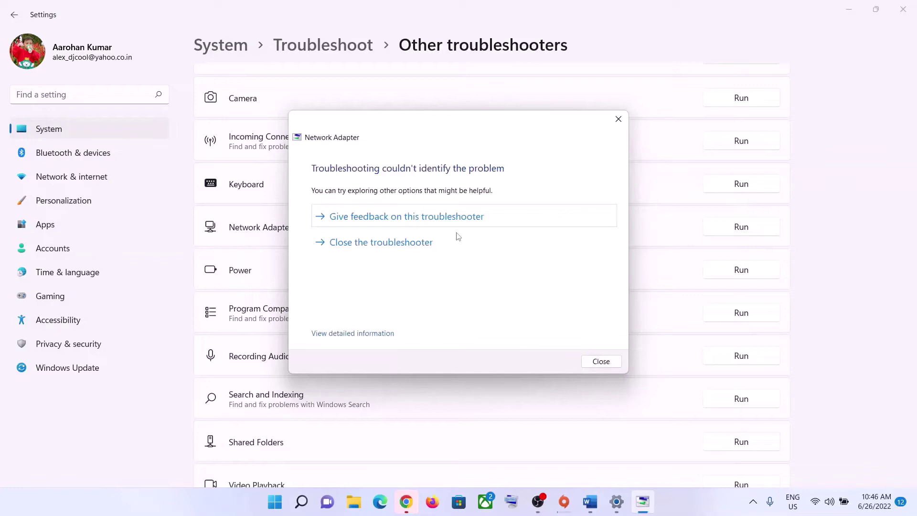
{"action": "left_click", "coordinate": [612, 365]}
- Return to the Word document's Step 4 command list and open Command Prompt as administrator
{"action": "key", "text": "alt+Tab"}
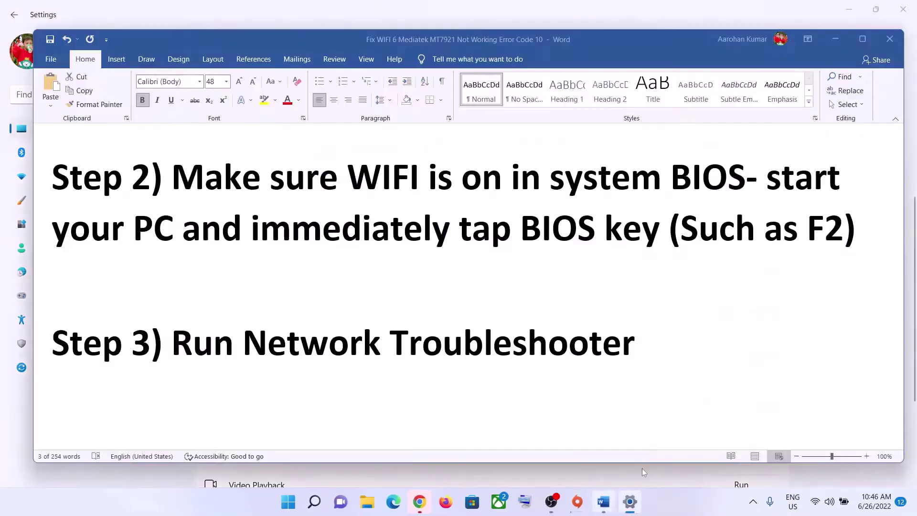
{"action": "scroll", "coordinate": [429, 343], "scroll_direction": "down", "scroll_amount": 3}
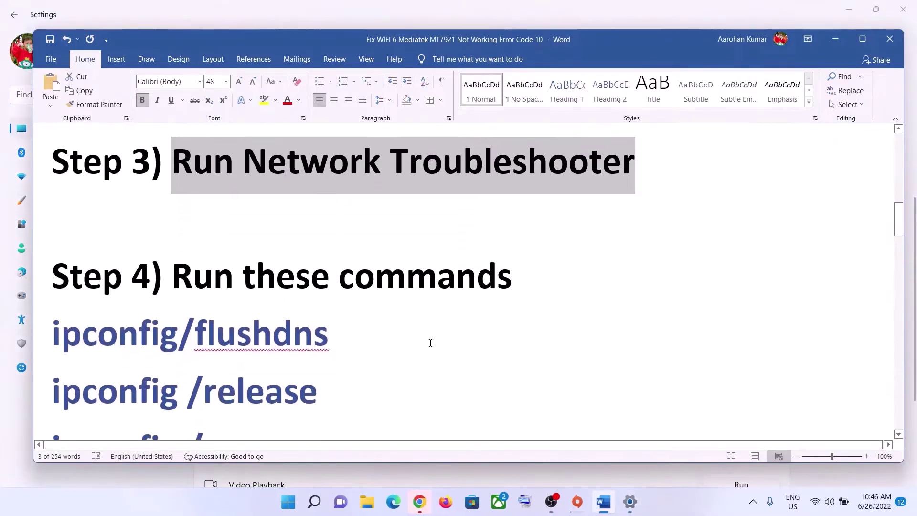
{"action": "scroll", "coordinate": [430, 342], "scroll_direction": "down", "scroll_amount": 3}
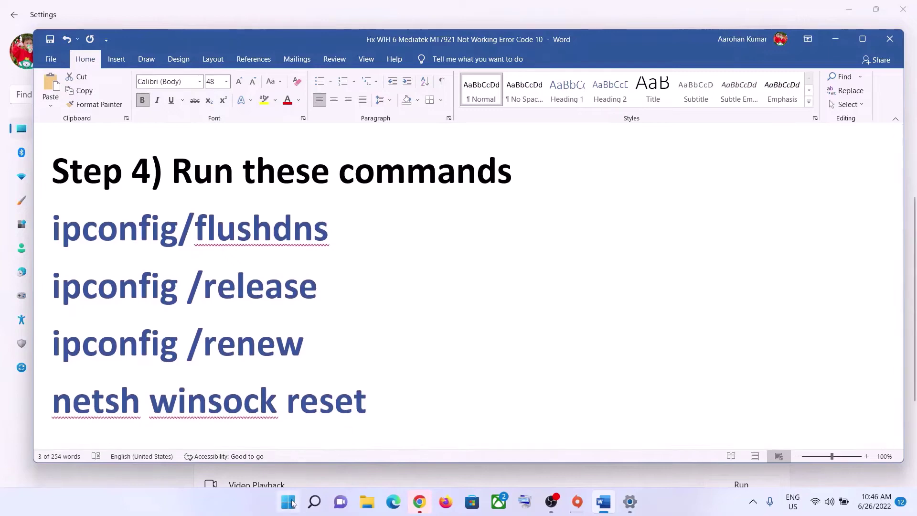
{"action": "left_click", "coordinate": [289, 501]}
{"action": "type", "text": "cmd"}
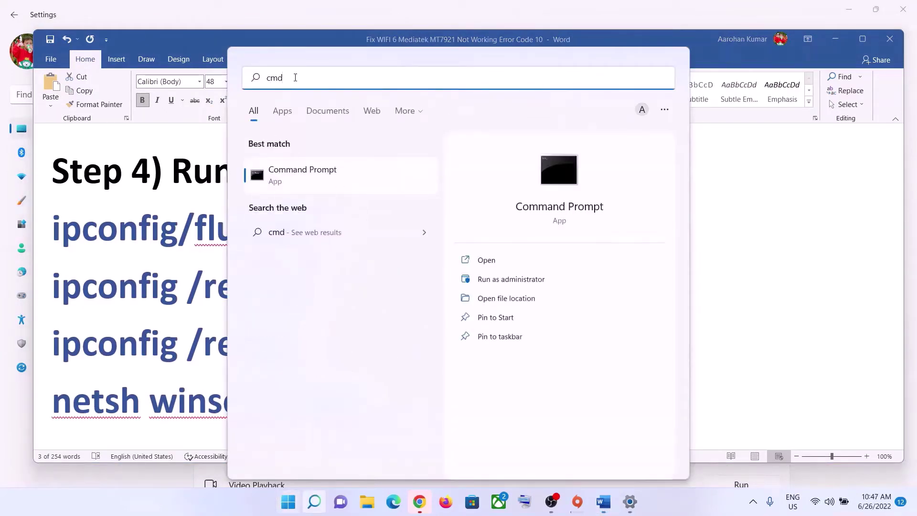
{"action": "right_click", "coordinate": [325, 172]}
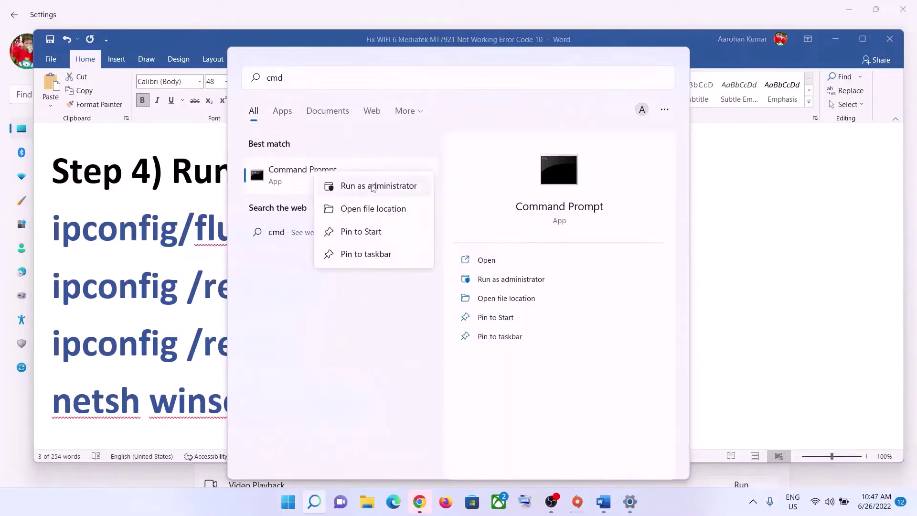
{"action": "right_click", "coordinate": [296, 175]}
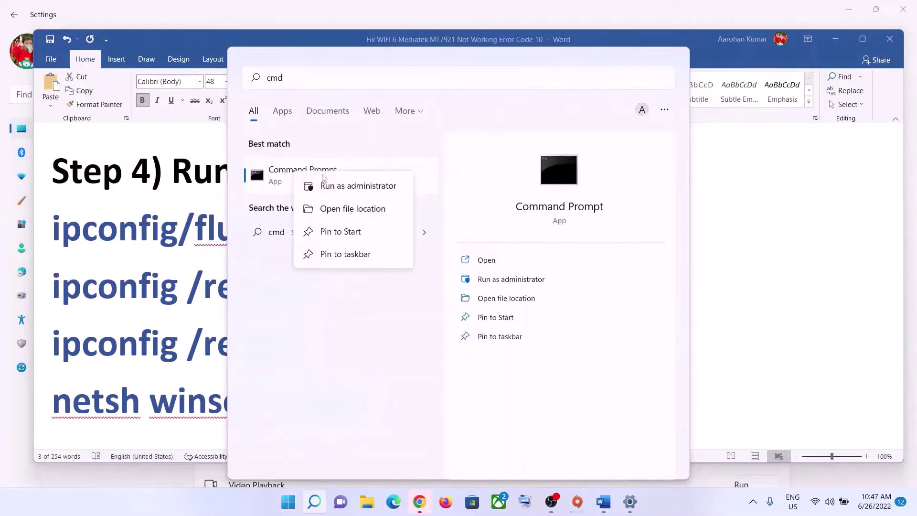
{"action": "left_click", "coordinate": [356, 186]}
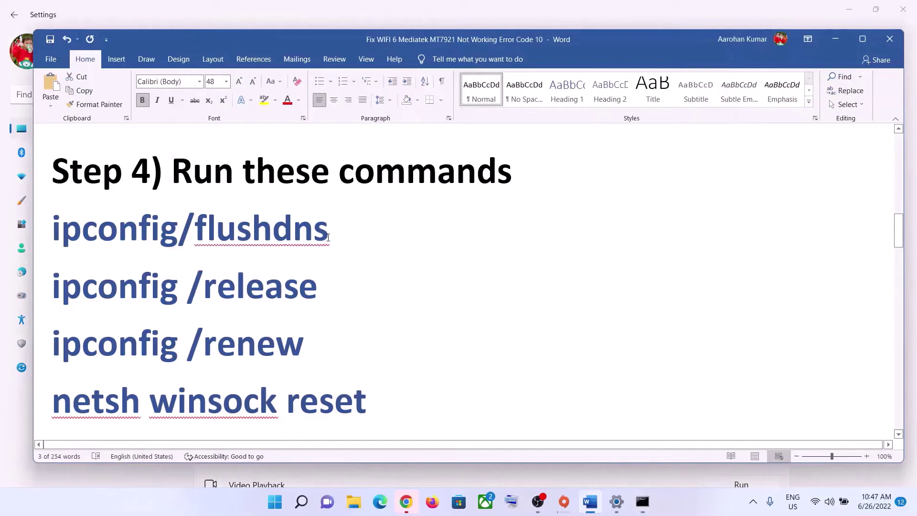
- Copy the ipconfig/flushdns command from Step 4 and run it in Command Prompt
{"action": "triple_click", "coordinate": [71, 222]}
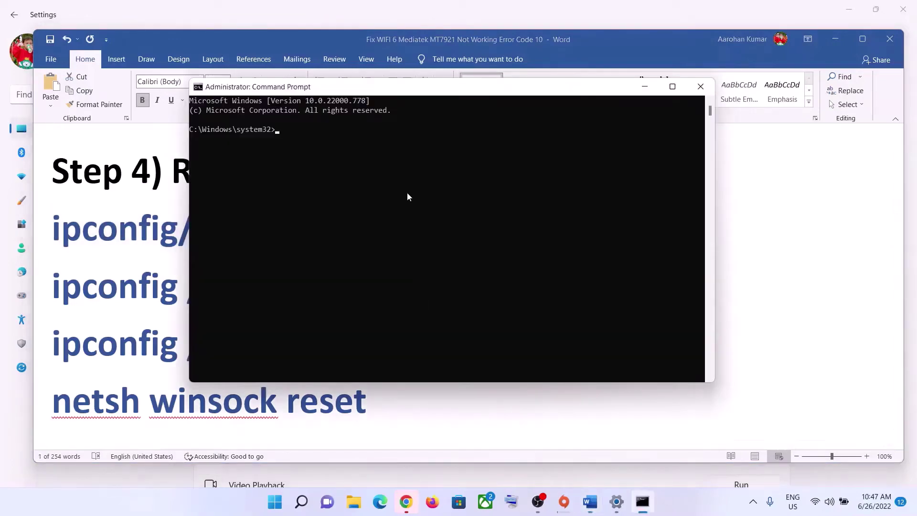
{"action": "right_click", "coordinate": [407, 194]}
{"action": "key", "text": "Return"}
- Copy the ipconfig /release command from the Word document and run it in Command Prompt
{"action": "key", "text": "alt+Tab"}
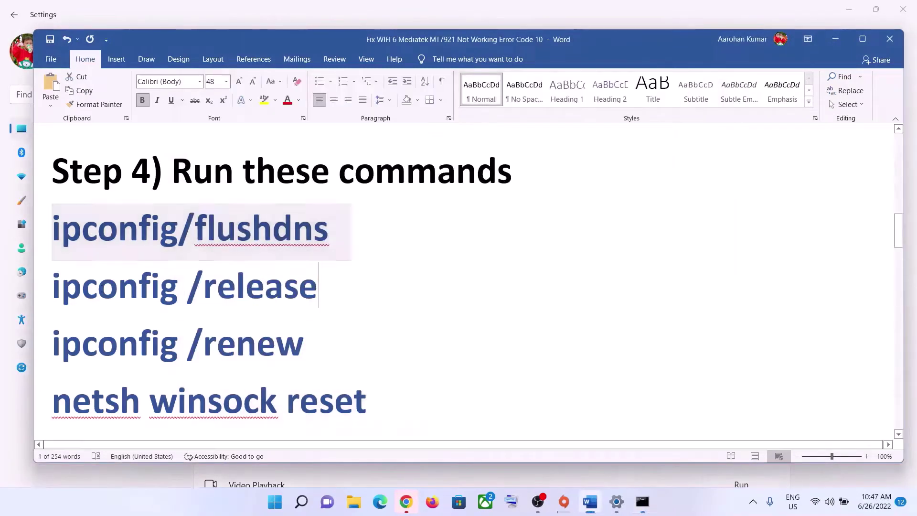
{"action": "triple_click", "coordinate": [81, 290]}
{"action": "key", "text": "ctrl+c"}
{"action": "key", "text": "alt+Tab"}
{"action": "right_click", "coordinate": [468, 262]}
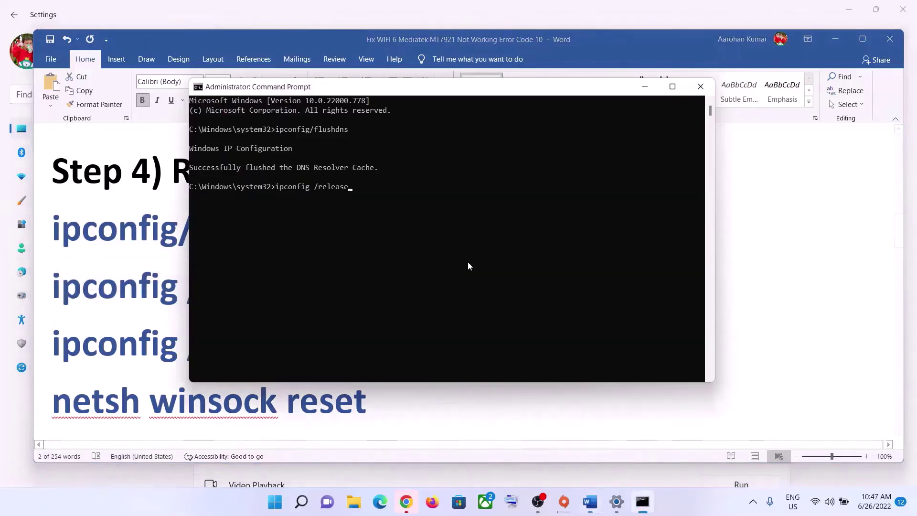
{"action": "key", "text": "Return"}
- Copy the ipconfig /renew command from the Word document and run it in Command Prompt
{"action": "key", "text": "alt+Tab"}
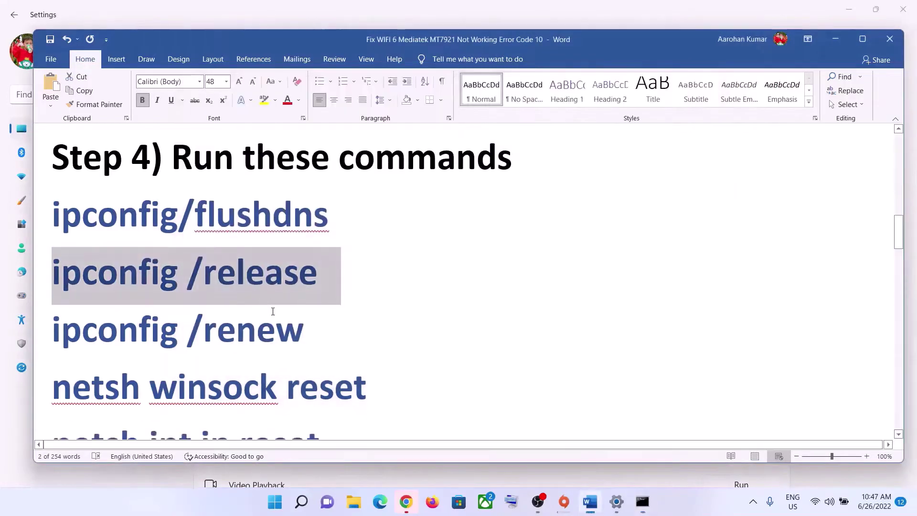
{"action": "scroll", "coordinate": [313, 293], "scroll_direction": "down", "scroll_amount": 1}
{"action": "left_click_drag", "start_coordinate": [313, 293], "coordinate": [53, 292]}
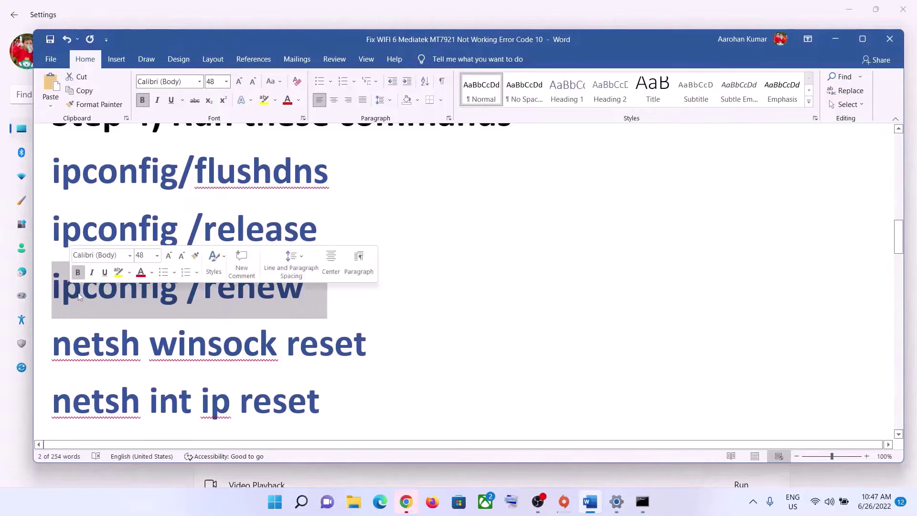
{"action": "key", "text": "ctrl+c"}
{"action": "key", "text": "alt+Tab"}
{"action": "right_click", "coordinate": [505, 289]}
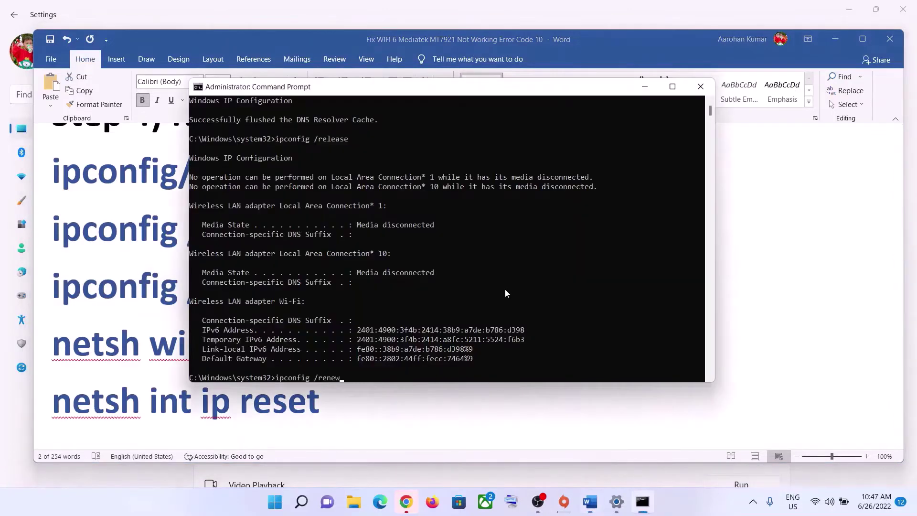
{"action": "key", "text": "Return"}
- Copy the netsh winsock reset command from the Word document and run it in Command Prompt
{"action": "key", "text": "alt+Tab"}
{"action": "scroll", "coordinate": [264, 297], "scroll_direction": "down", "scroll_amount": 1}
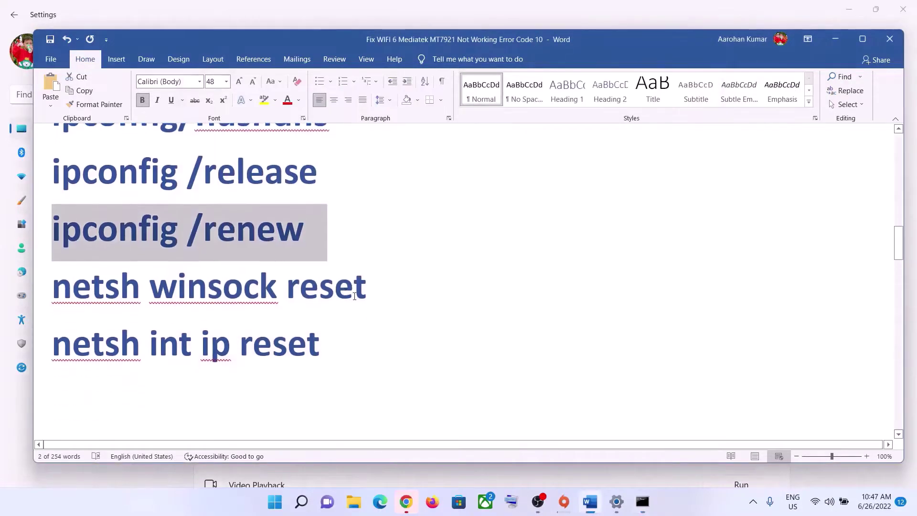
{"action": "left_click_drag", "start_coordinate": [367, 288], "coordinate": [43, 291]}
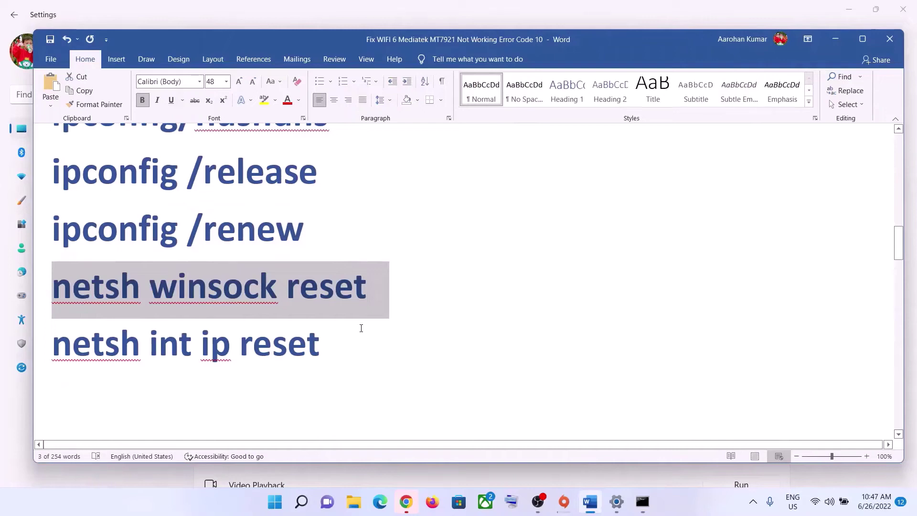
{"action": "key", "text": "ctrl+c"}
{"action": "key", "text": "alt+Tab"}
{"action": "right_click", "coordinate": [444, 362]}
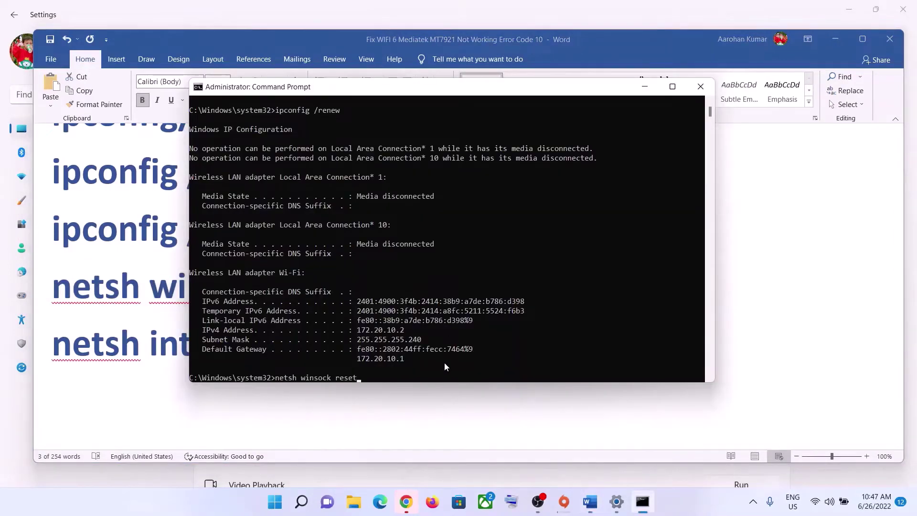
{"action": "key", "text": "Return"}
- Copy the netsh int ip reset command from the Word document and run it in Command Prompt
{"action": "key", "text": "alt+Tab"}
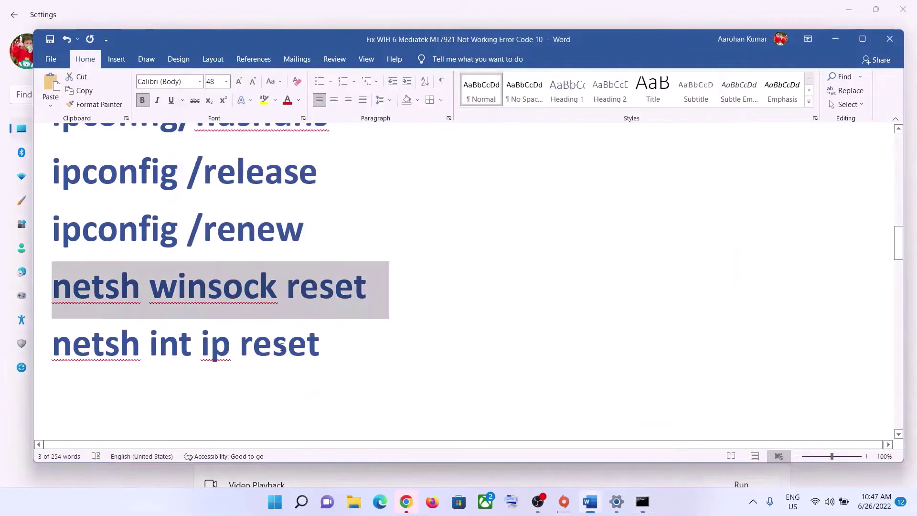
{"action": "triple_click", "coordinate": [159, 338]}
{"action": "key", "text": "ctrl+c"}
{"action": "key", "text": "alt+Tab"}
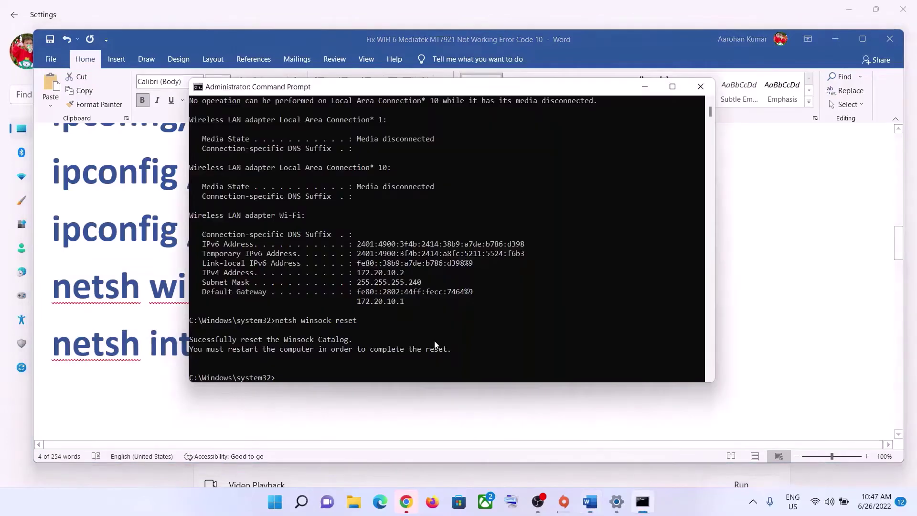
{"action": "right_click", "coordinate": [435, 343]}
{"action": "left_click", "coordinate": [435, 343]}
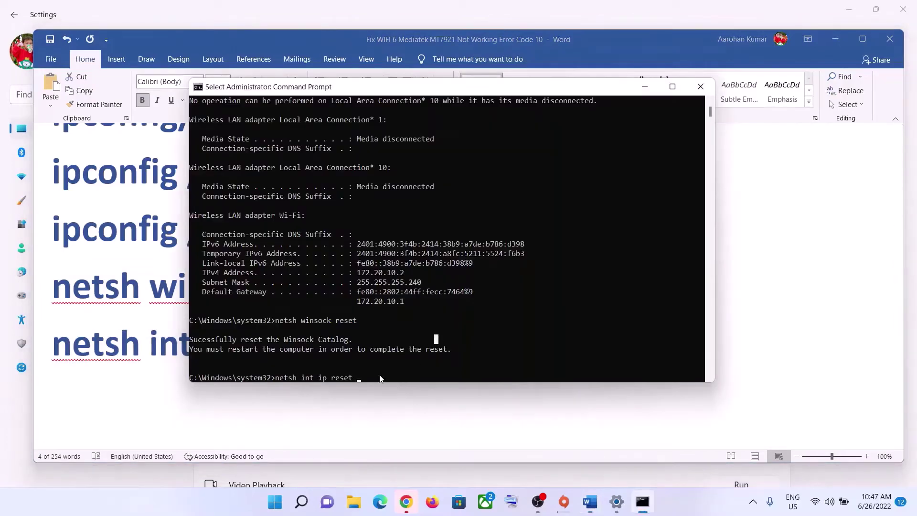
{"action": "key", "text": "Return"}
{"action": "key", "text": "Return"}
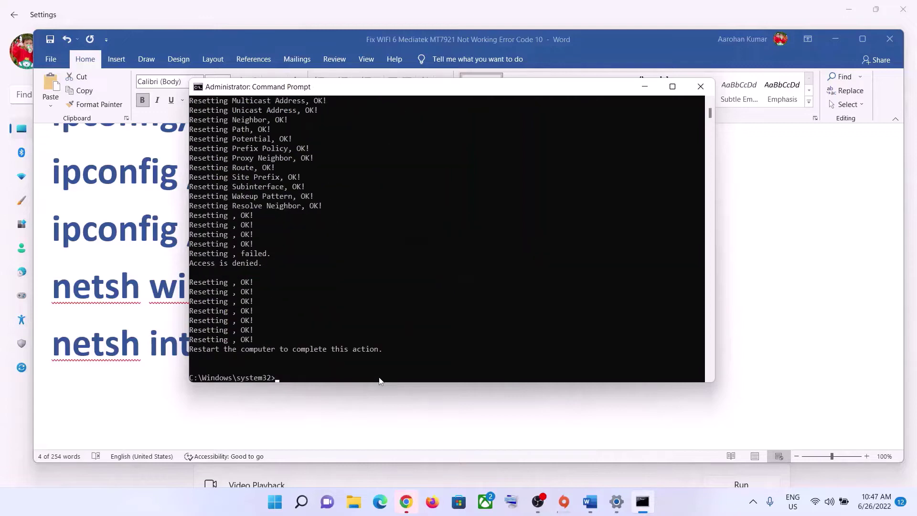
- Highlight the restart notice at the end of the Command Prompt output and close Command Prompt
{"action": "key", "text": "alt+Tab"}
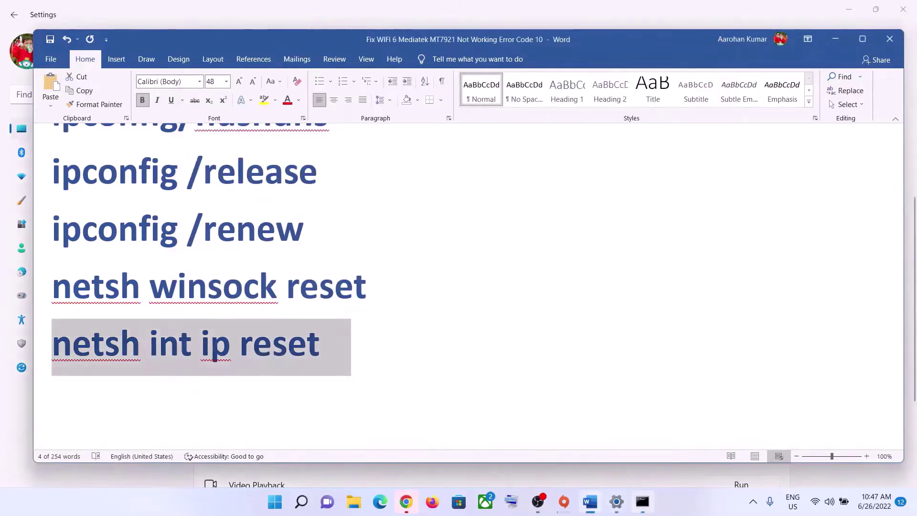
{"action": "key", "text": "alt+Tab"}
{"action": "left_click_drag", "start_coordinate": [207, 349], "coordinate": [392, 350]}
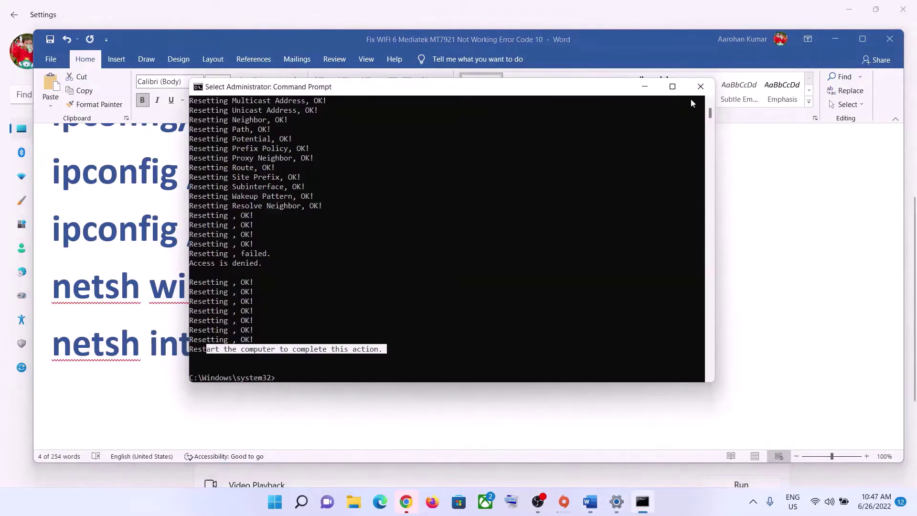
{"action": "left_click", "coordinate": [700, 87]}
- Show the computer's power options, including Restart, and dismiss them without choosing one
{"action": "key", "text": "super"}
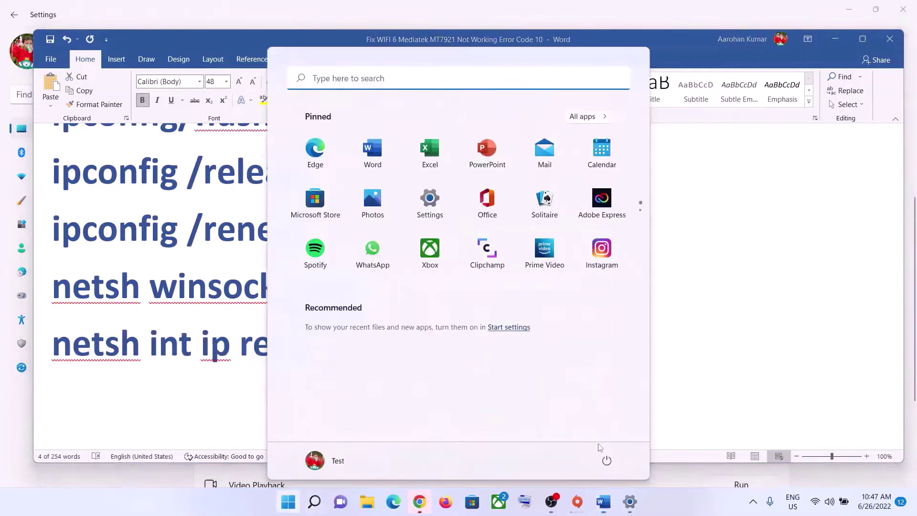
{"action": "left_click", "coordinate": [607, 460]}
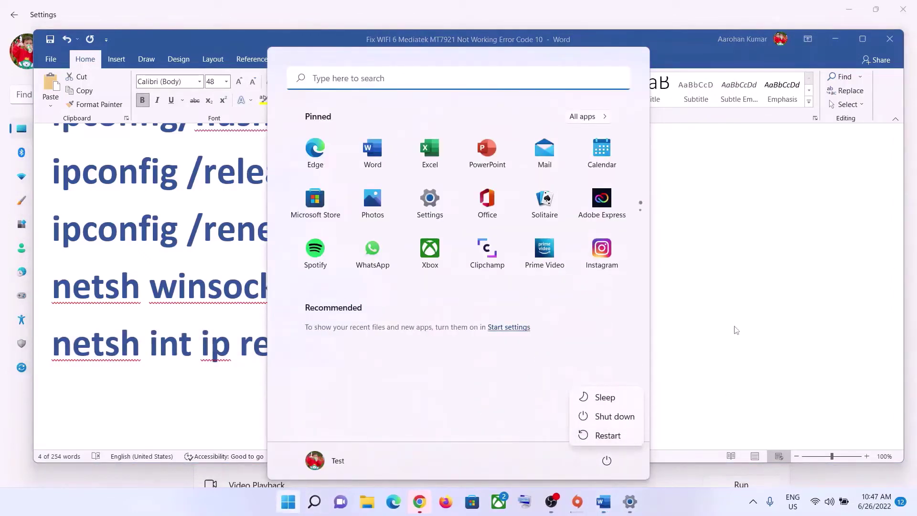
{"action": "left_click", "coordinate": [735, 328]}
{"action": "key", "text": "Escape"}
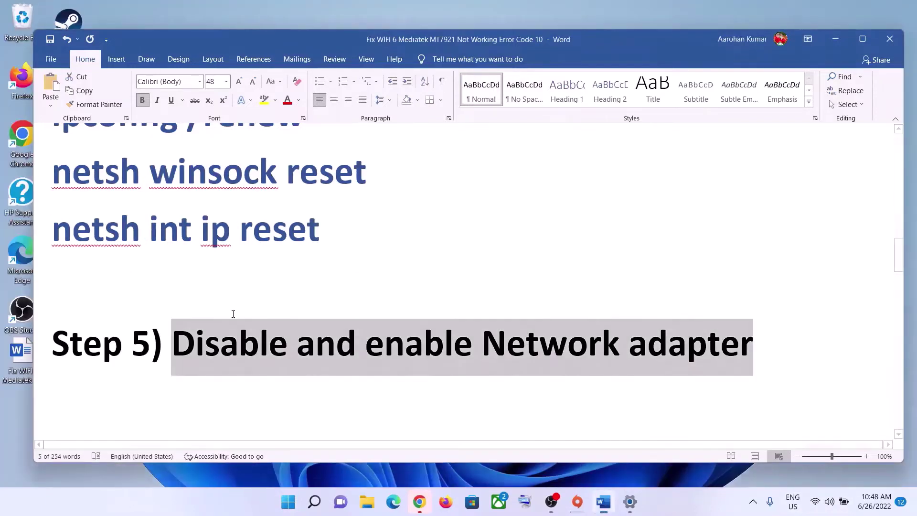
- Highlight the Step 5 instruction "Disable and enable Network adapter" in the document
{"action": "left_click", "coordinate": [180, 342]}
{"action": "left_click_drag", "start_coordinate": [180, 342], "coordinate": [753, 345]}
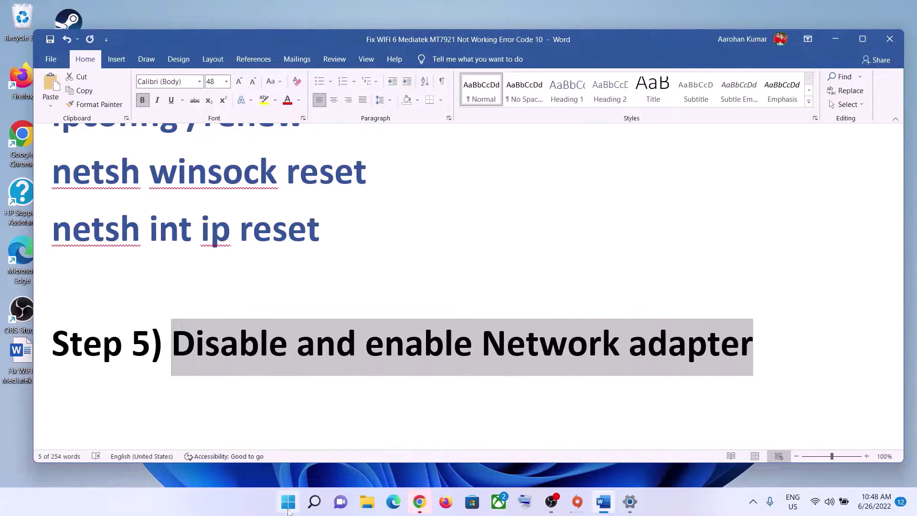
- Open Device Manager and select the Realtek RTL8822CE 802.11ac PCIe Adapter among the network adapters
{"action": "right_click", "coordinate": [288, 504]}
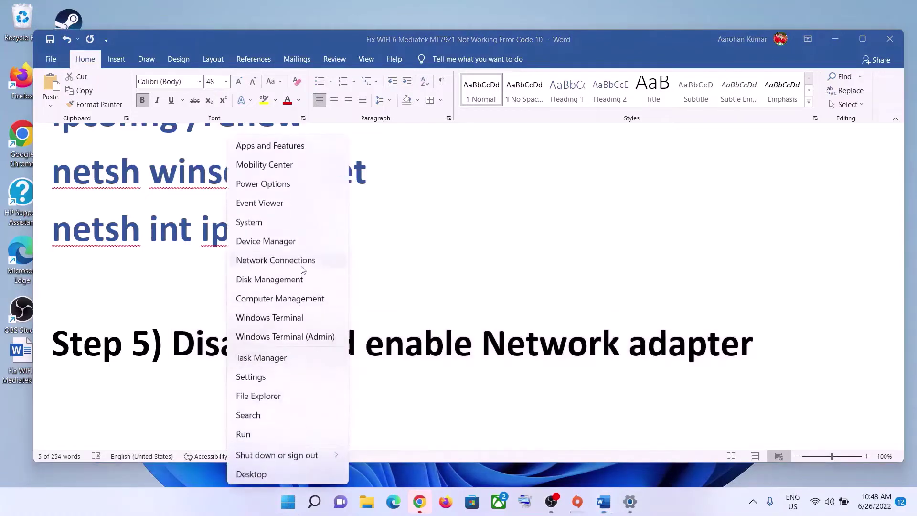
{"action": "left_click", "coordinate": [296, 242]}
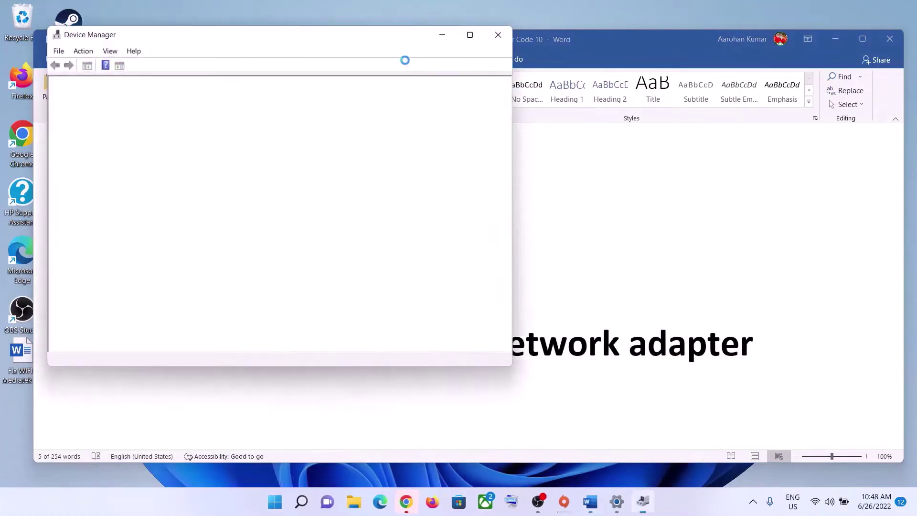
{"action": "left_click_drag", "start_coordinate": [355, 44], "coordinate": [661, 91]}
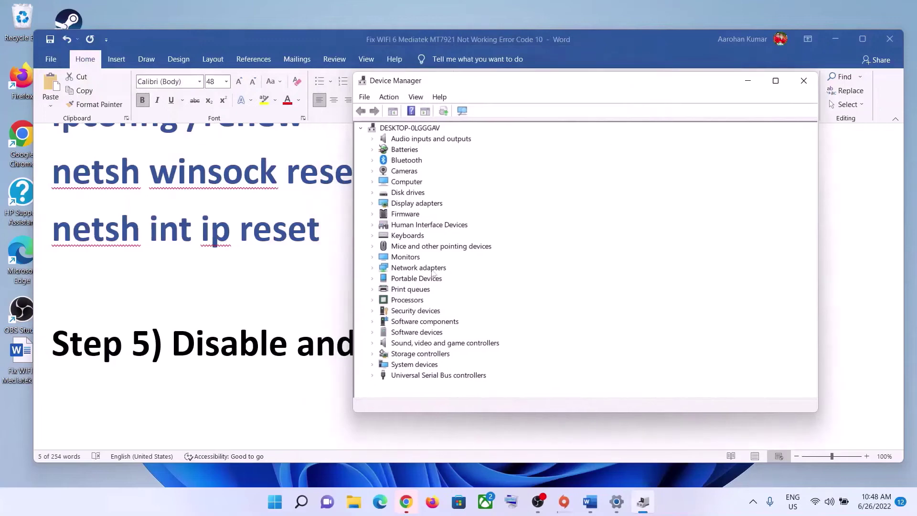
{"action": "left_click", "coordinate": [372, 268]}
{"action": "left_click", "coordinate": [446, 279]}
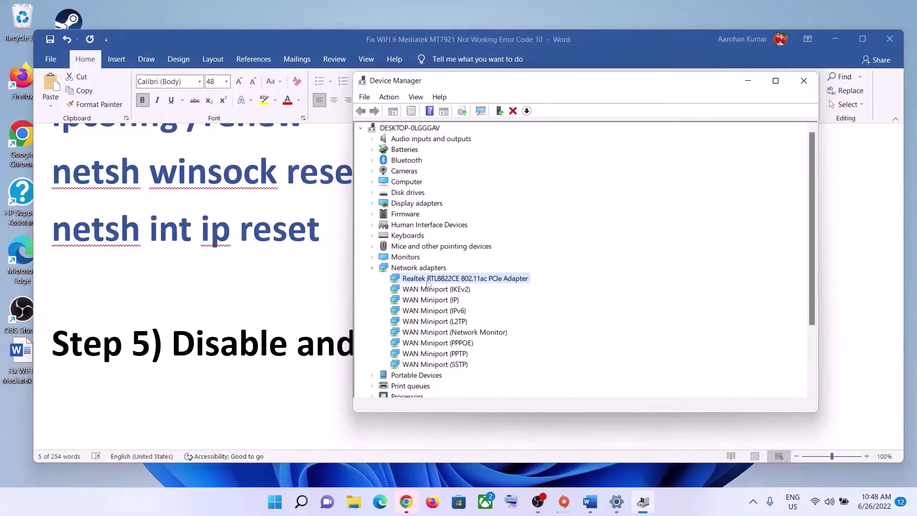
- Disable the Realtek RTL8822CE 802.11ac PCIe Adapter and confirm the warning
{"action": "right_click", "coordinate": [455, 281]}
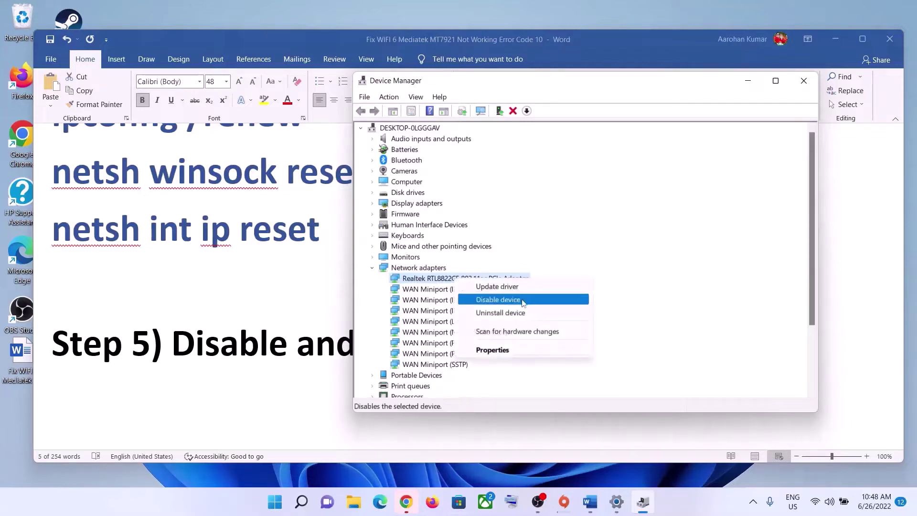
{"action": "left_click", "coordinate": [429, 283]}
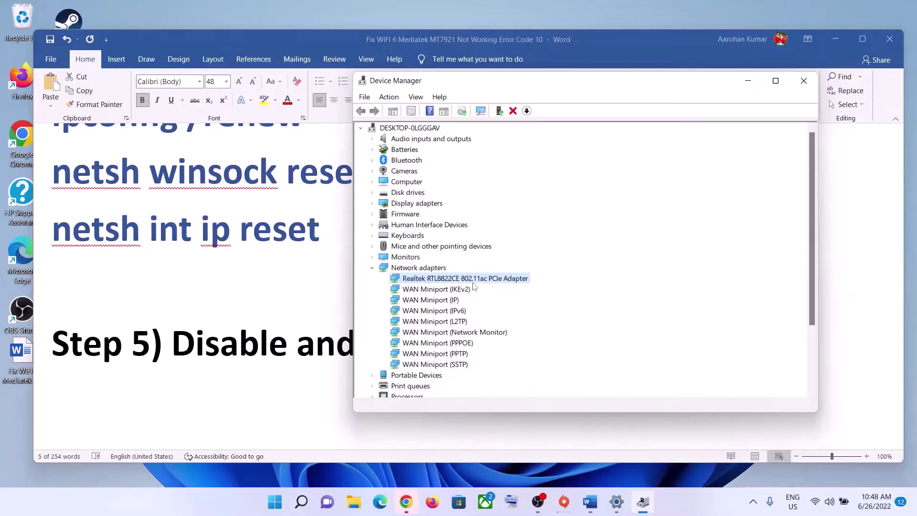
{"action": "right_click", "coordinate": [453, 282]}
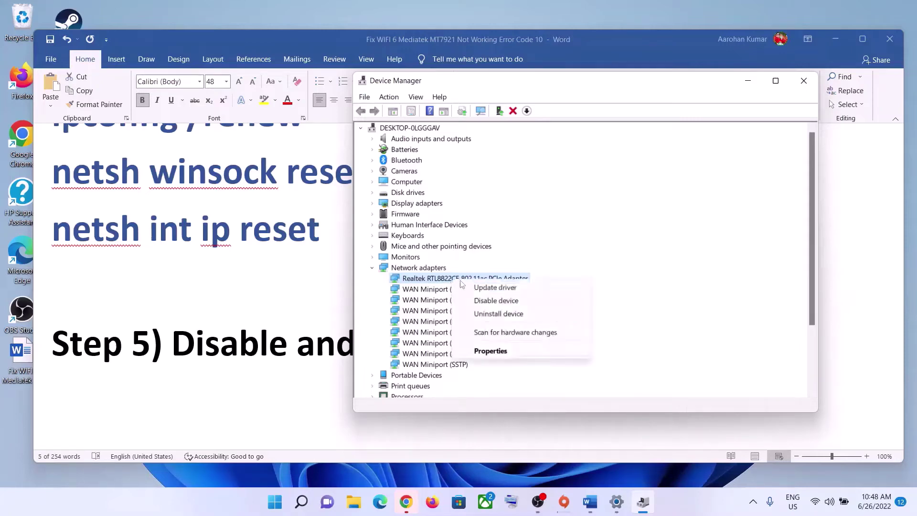
{"action": "left_click", "coordinate": [497, 300]}
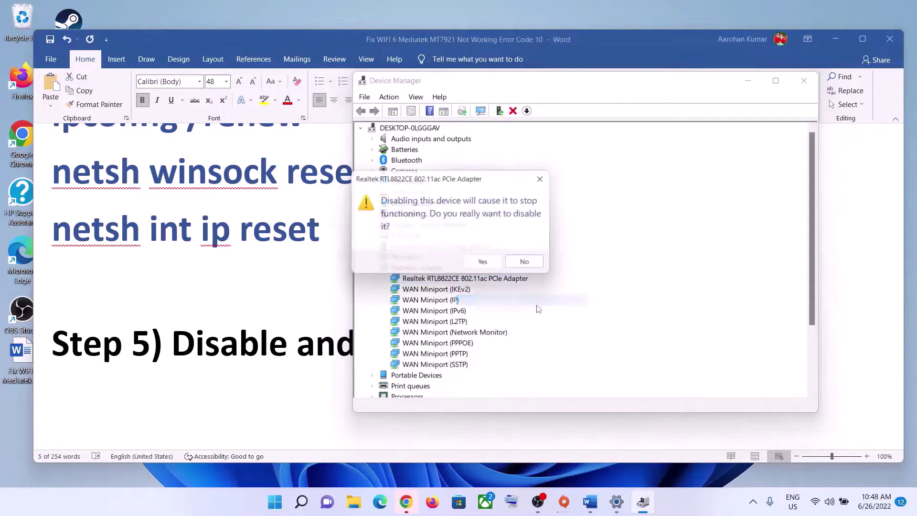
{"action": "left_click", "coordinate": [489, 264]}
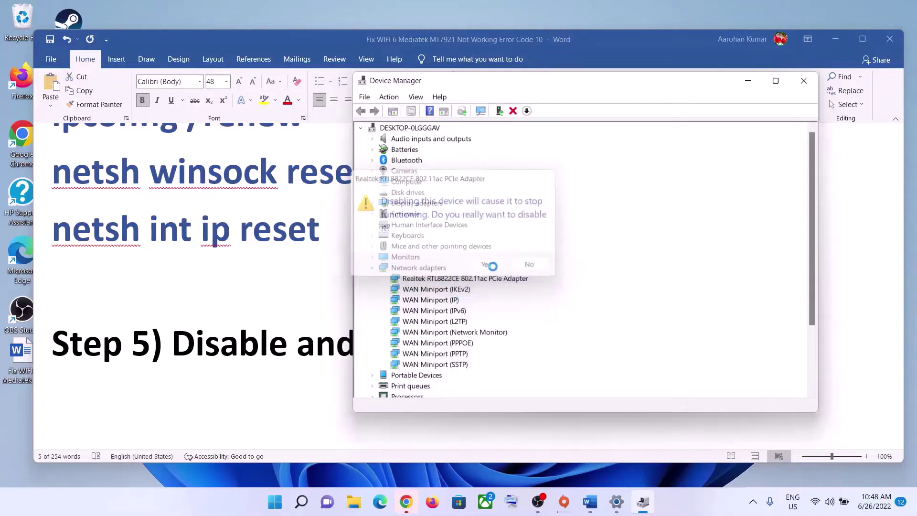
- Enable the Realtek wireless adapter again and check the Wi-Fi status in the quick settings
{"action": "right_click", "coordinate": [458, 283]}
{"action": "left_click", "coordinate": [498, 298]}
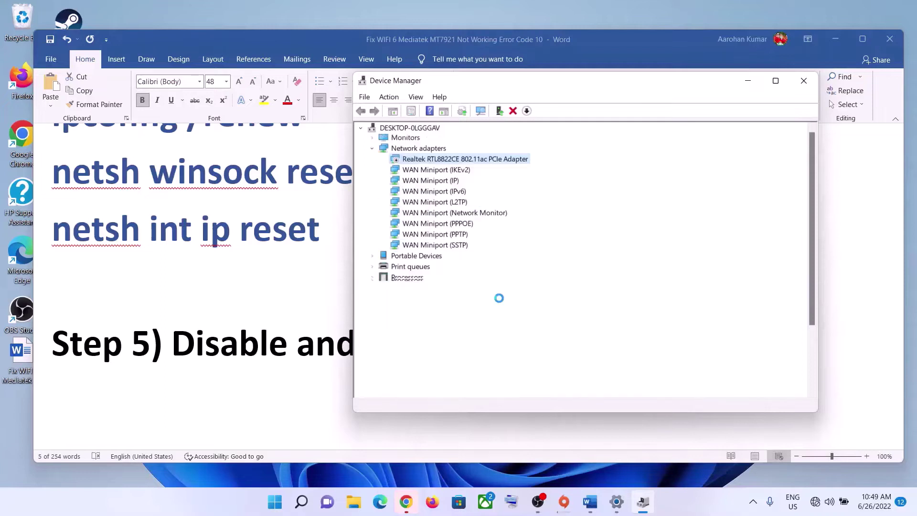
{"action": "left_click", "coordinate": [816, 501]}
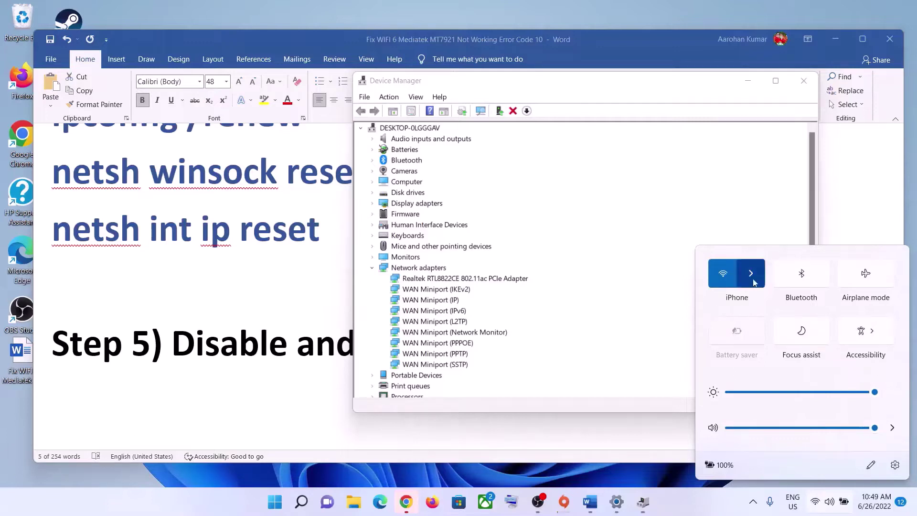
{"action": "left_click", "coordinate": [472, 355]}
- Return to the Word document and highlight "WLAN AutoConfig service" in the Step 6 instruction
{"action": "key", "text": "alt+Tab"}
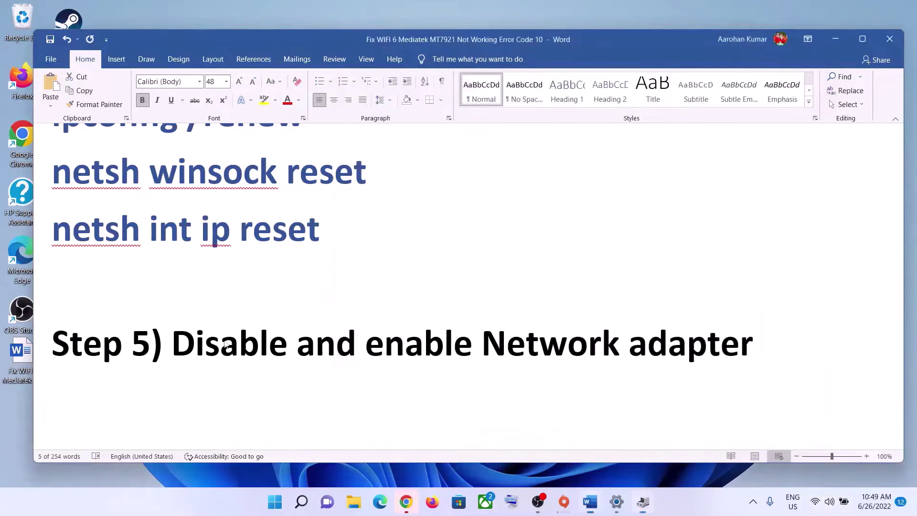
{"action": "scroll", "coordinate": [418, 323], "scroll_direction": "down", "scroll_amount": 4}
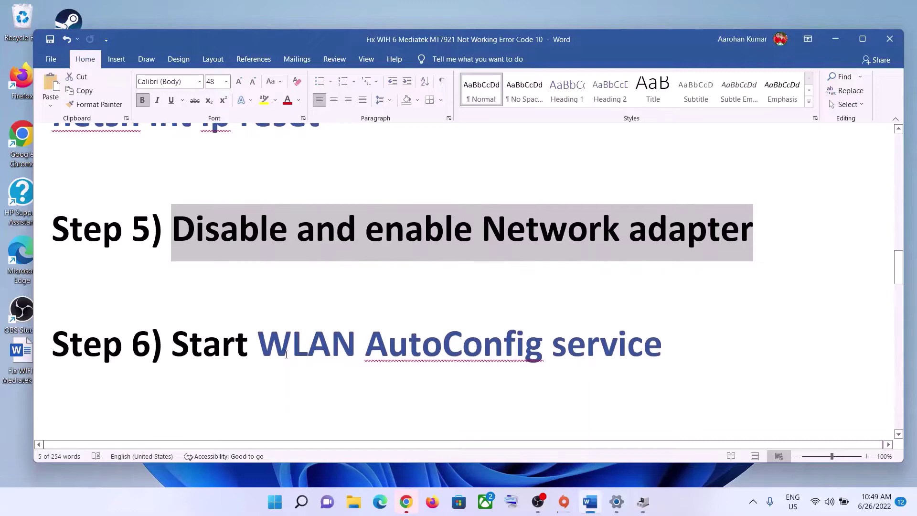
{"action": "left_click_drag", "start_coordinate": [266, 349], "coordinate": [602, 348]}
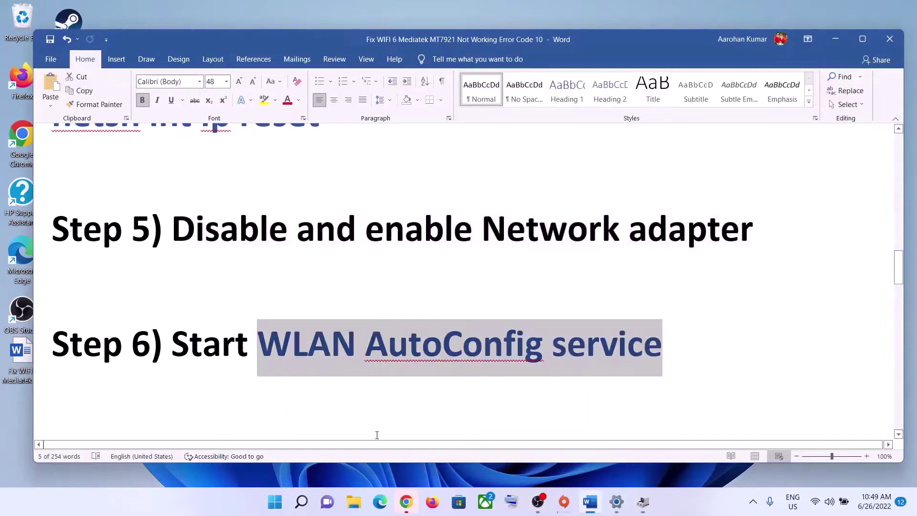
- Search Windows for "services", open the Services app and maximize its window
{"action": "left_click", "coordinate": [275, 501]}
{"action": "type", "text": "ser"}
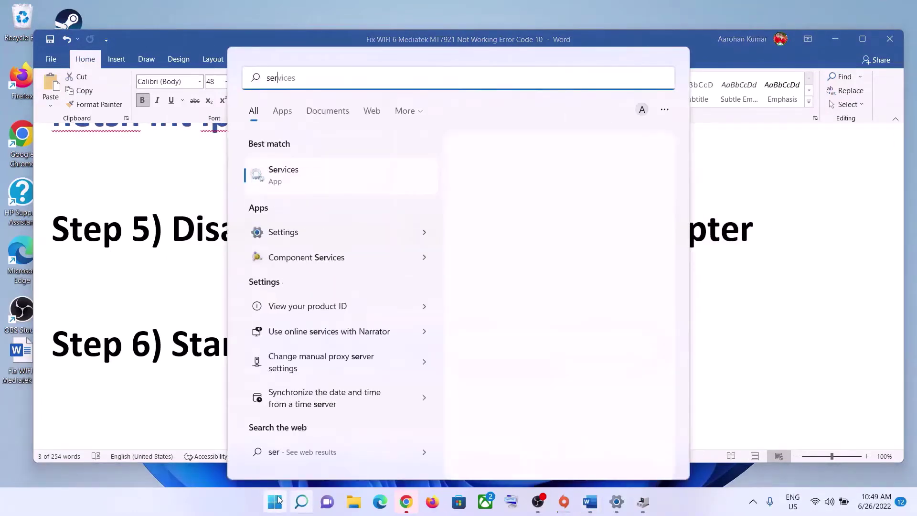
{"action": "type", "text": "vices"}
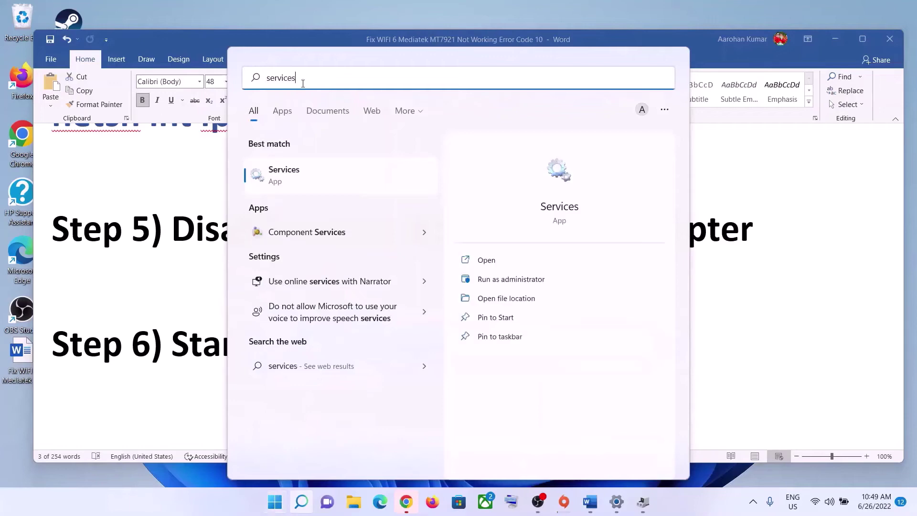
{"action": "key", "text": "Escape"}
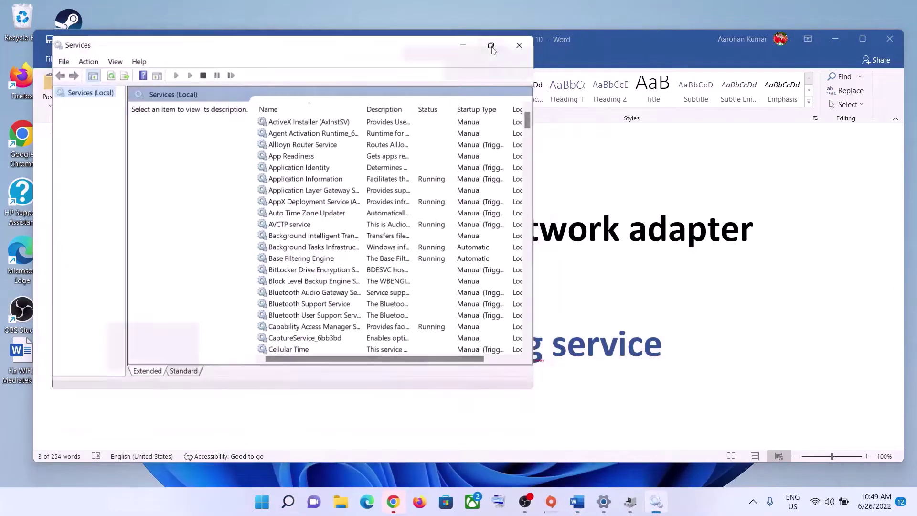
{"action": "left_click", "coordinate": [490, 45]}
- Locate the WLAN AutoConfig service in the services list
{"action": "left_click", "coordinate": [346, 315]}
{"action": "key", "text": "w"}
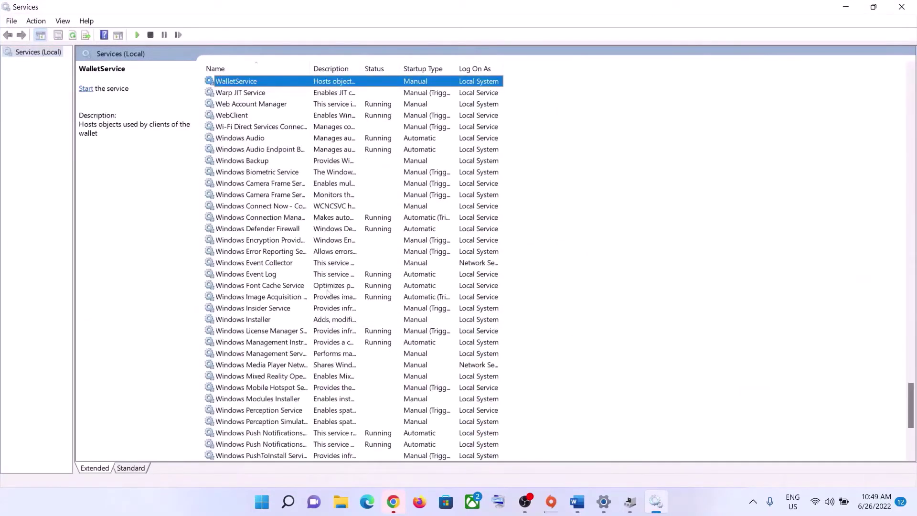
{"action": "scroll", "coordinate": [328, 293], "scroll_direction": "up", "scroll_amount": 2}
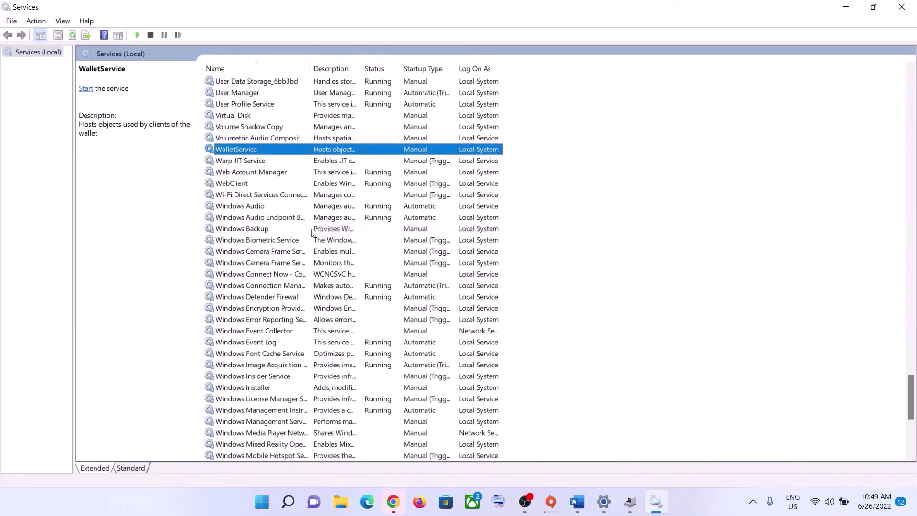
{"action": "left_click", "coordinate": [276, 232]}
{"action": "key", "text": "w"}
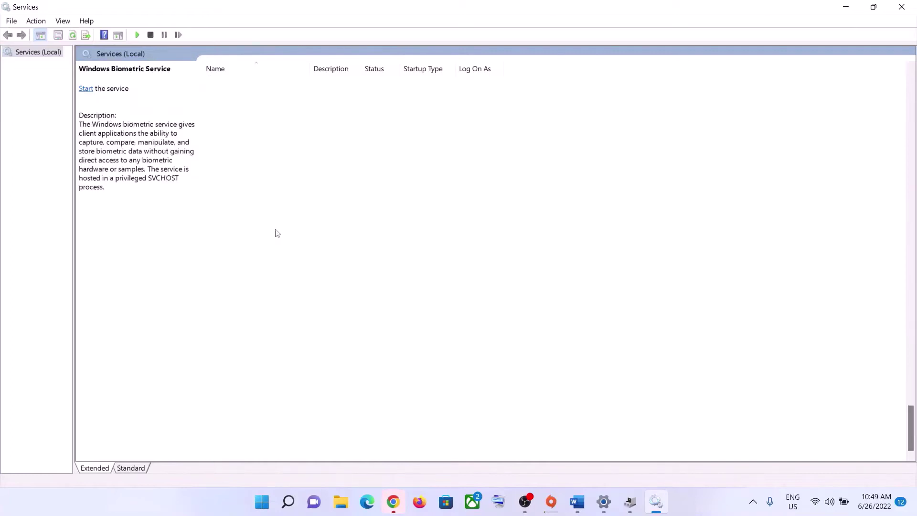
{"action": "key", "text": "l"}
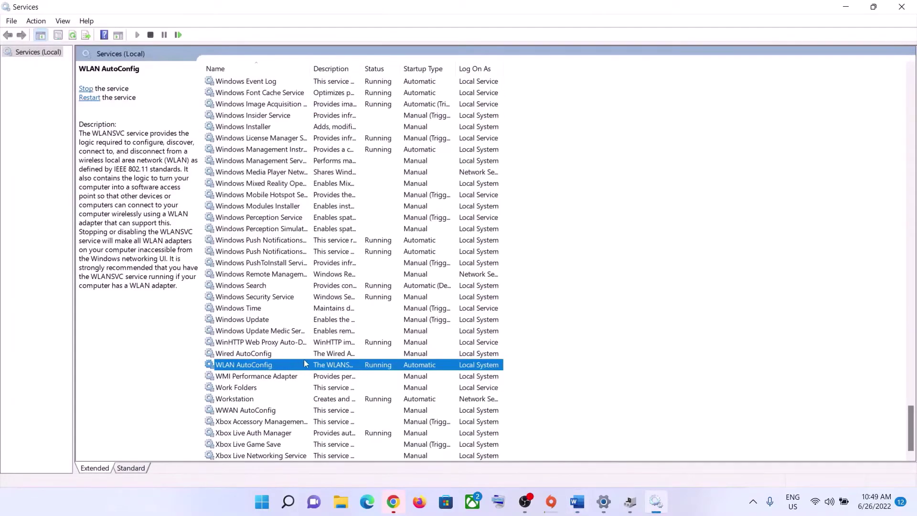
- Set the WLAN AutoConfig service's startup type to Automatic, then apply and close its properties
{"action": "double_click", "coordinate": [287, 366]}
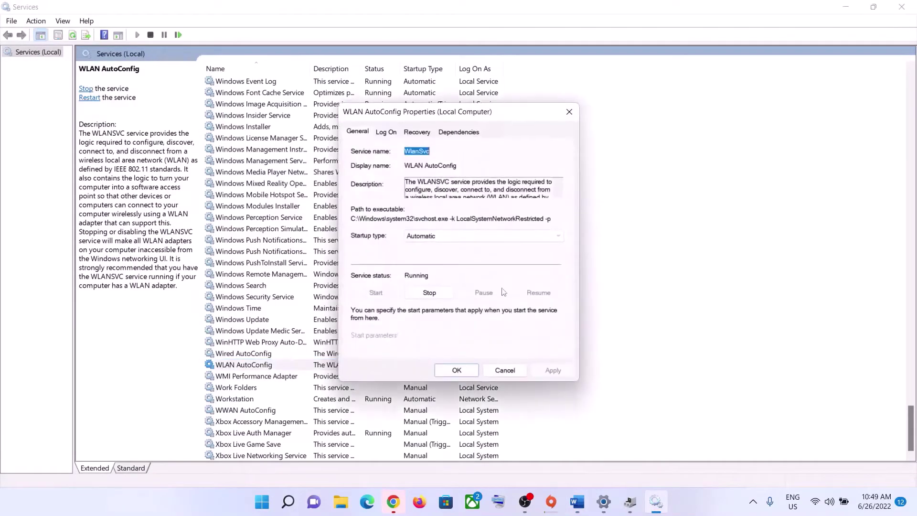
{"action": "left_click", "coordinate": [442, 239]}
{"action": "left_click", "coordinate": [444, 251]}
{"action": "left_click", "coordinate": [553, 371]}
{"action": "left_click", "coordinate": [457, 370]}
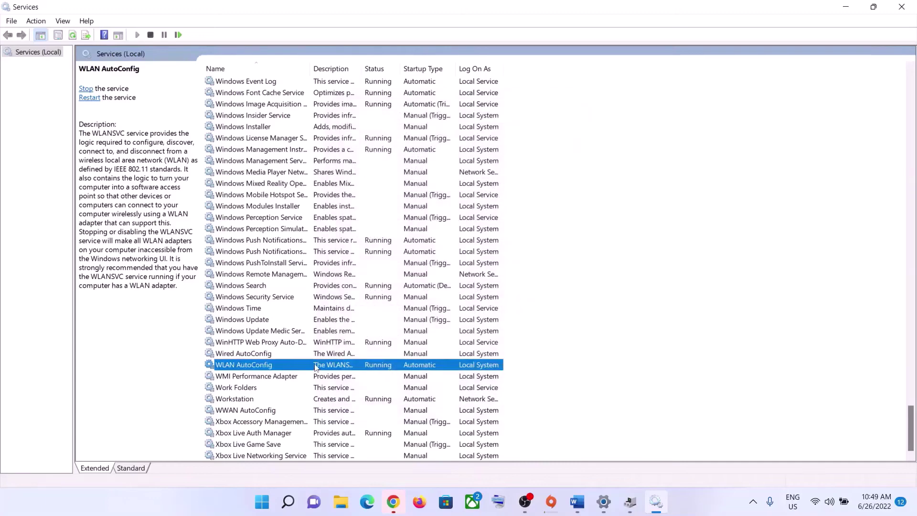
- Restart the WLAN AutoConfig service and close the Services window
{"action": "right_click", "coordinate": [284, 368]}
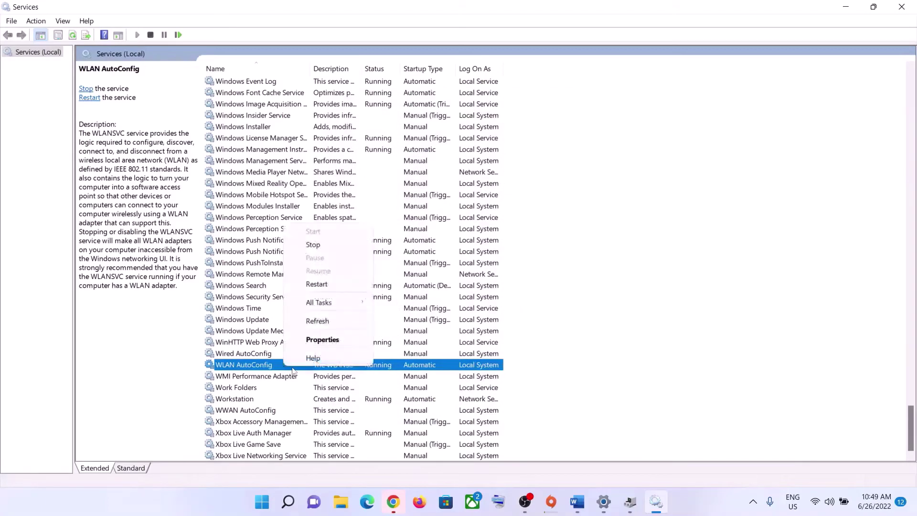
{"action": "left_click", "coordinate": [315, 289]}
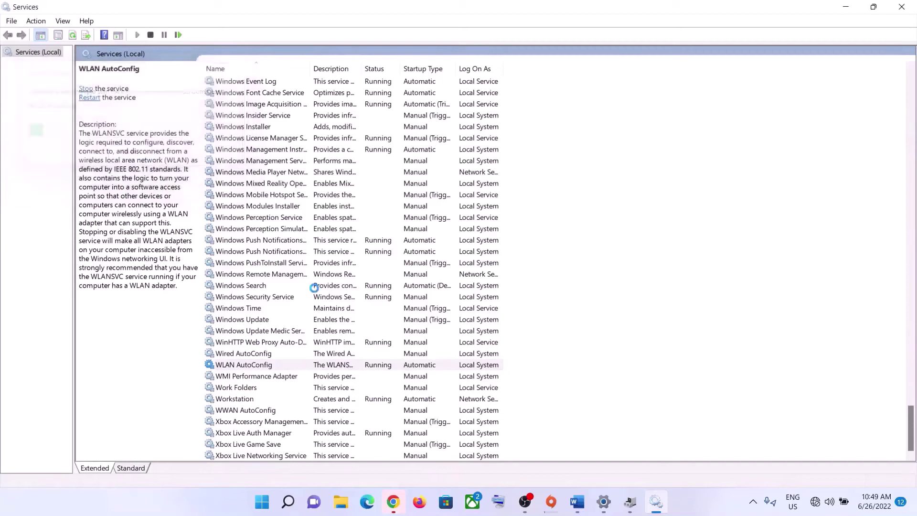
{"action": "left_click", "coordinate": [901, 7]}
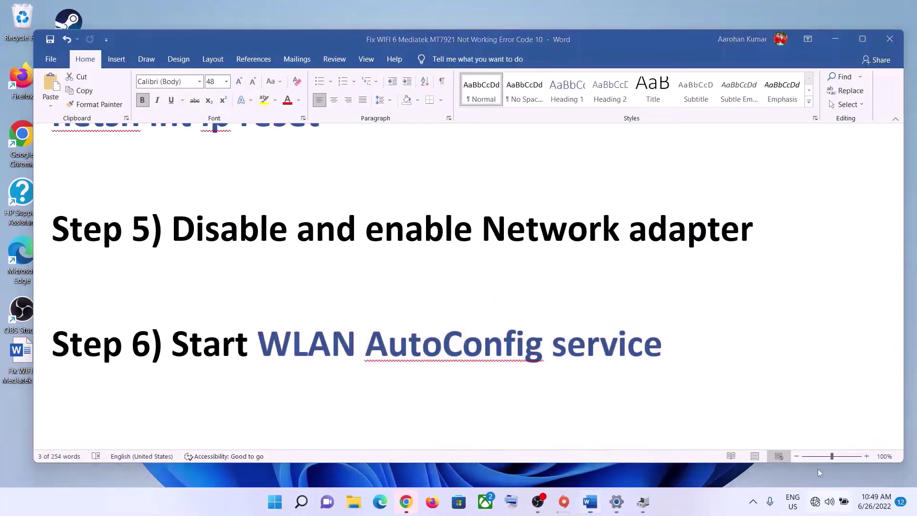
- Check the list of available Wi-Fi networks and dismiss it
{"action": "left_click", "coordinate": [816, 501]}
{"action": "left_click", "coordinate": [762, 285]}
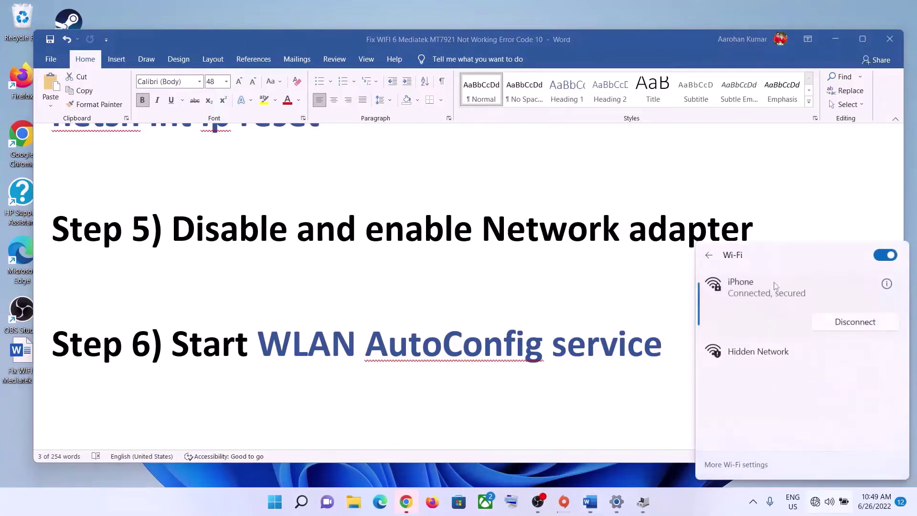
{"action": "left_click", "coordinate": [547, 321]}
- Highlight the Step 7 instruction "Perform network reset" and its note about having the WIFI password in the document
{"action": "scroll", "coordinate": [259, 360], "scroll_direction": "down", "scroll_amount": 4}
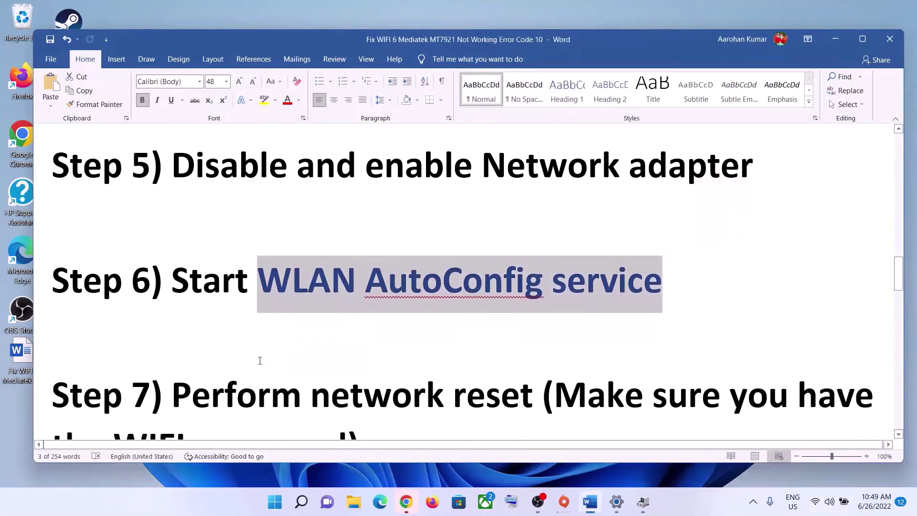
{"action": "left_click_drag", "start_coordinate": [173, 345], "coordinate": [542, 345]}
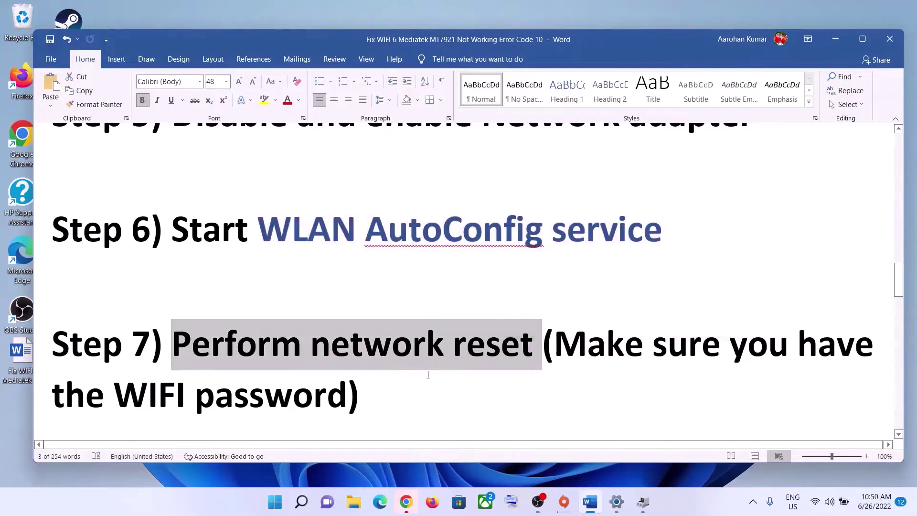
{"action": "left_click", "coordinate": [401, 375]}
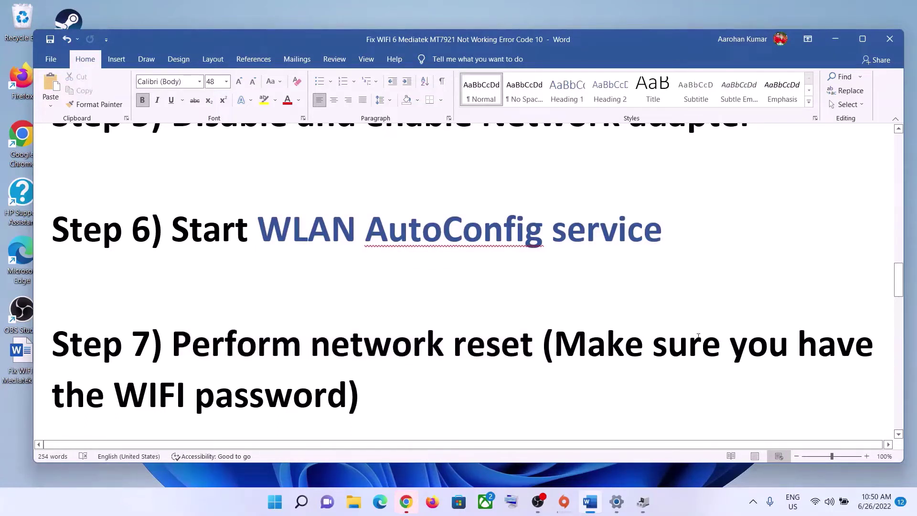
{"action": "left_click_drag", "start_coordinate": [597, 345], "coordinate": [345, 386]}
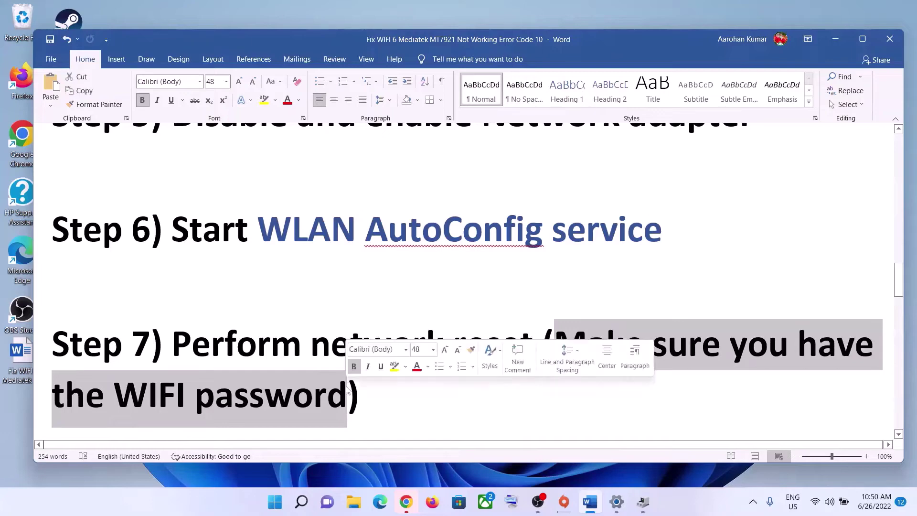
{"action": "left_click_drag", "start_coordinate": [172, 344], "coordinate": [542, 345]}
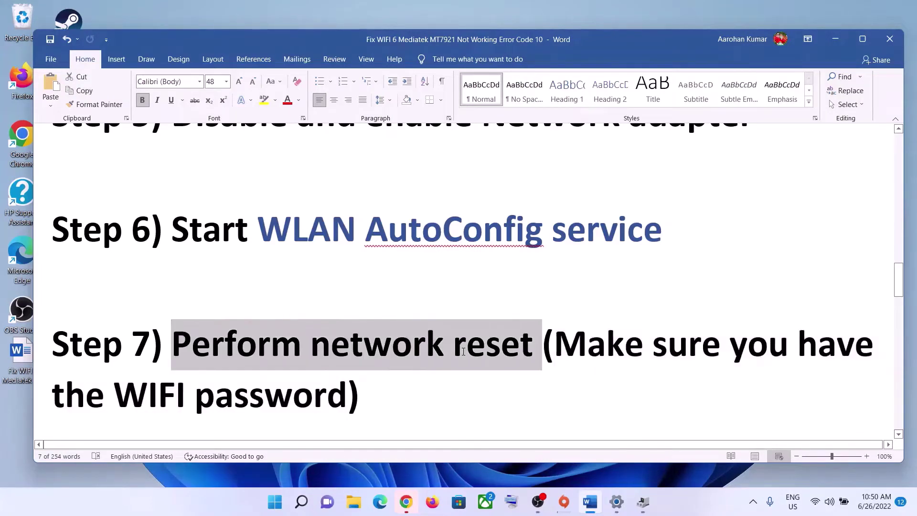
{"action": "left_click_drag", "start_coordinate": [115, 396], "coordinate": [346, 396]}
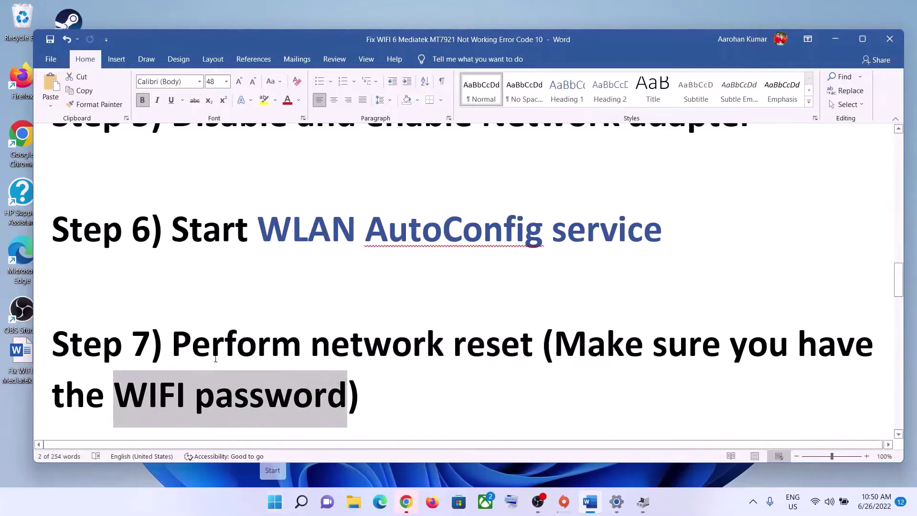
- Open the Network reset page in the advanced network settings, request a reset and decline the confirmation
{"action": "left_click", "coordinate": [274, 509]}
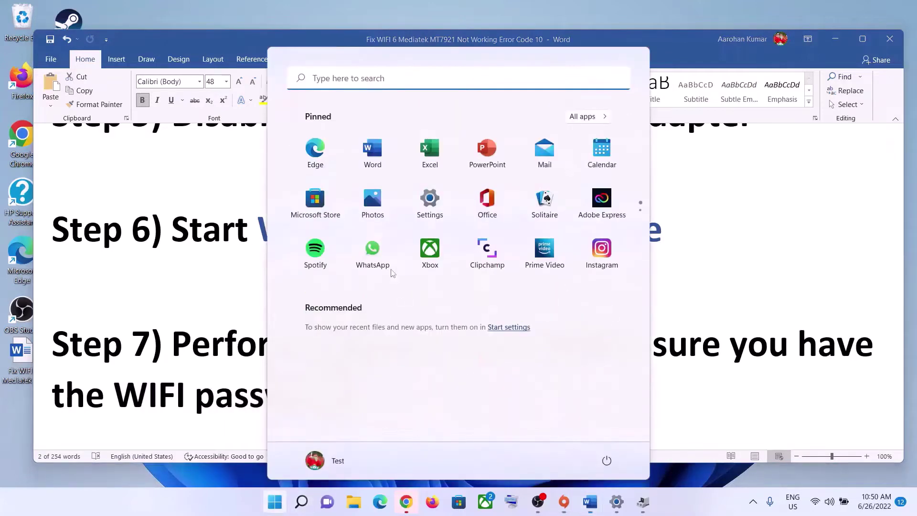
{"action": "left_click", "coordinate": [430, 248]}
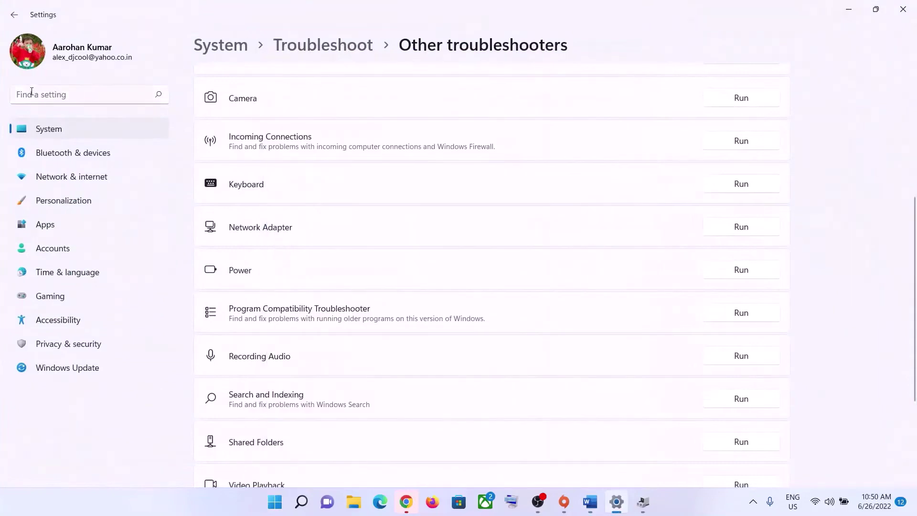
{"action": "left_click", "coordinate": [56, 183]}
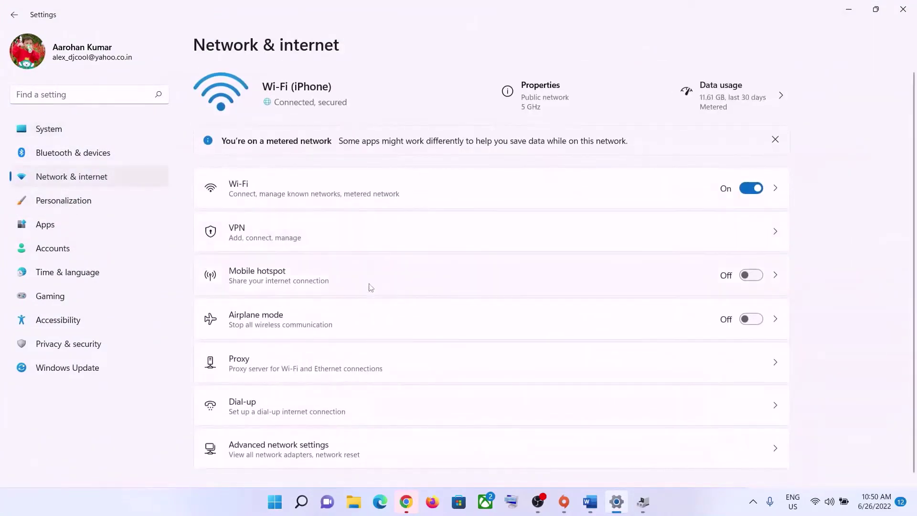
{"action": "scroll", "coordinate": [457, 339], "scroll_direction": "down", "scroll_amount": 1}
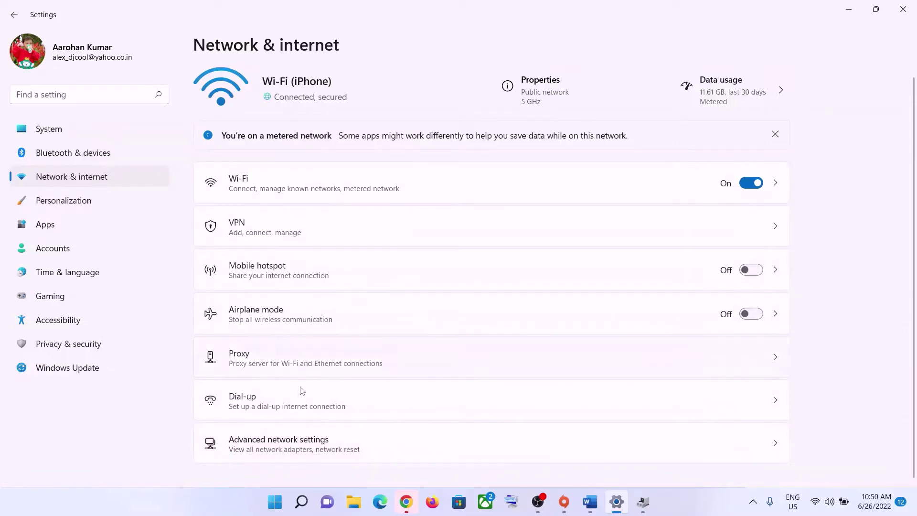
{"action": "left_click", "coordinate": [278, 447]}
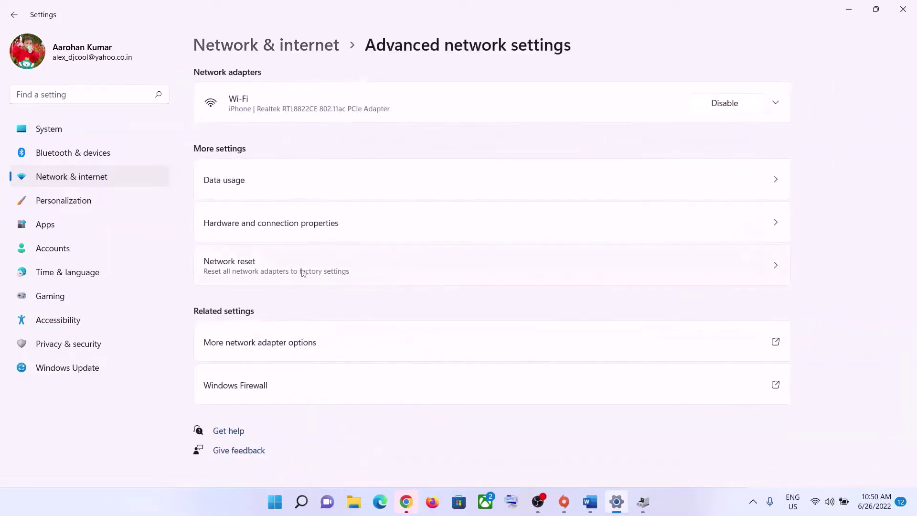
{"action": "left_click", "coordinate": [344, 270]}
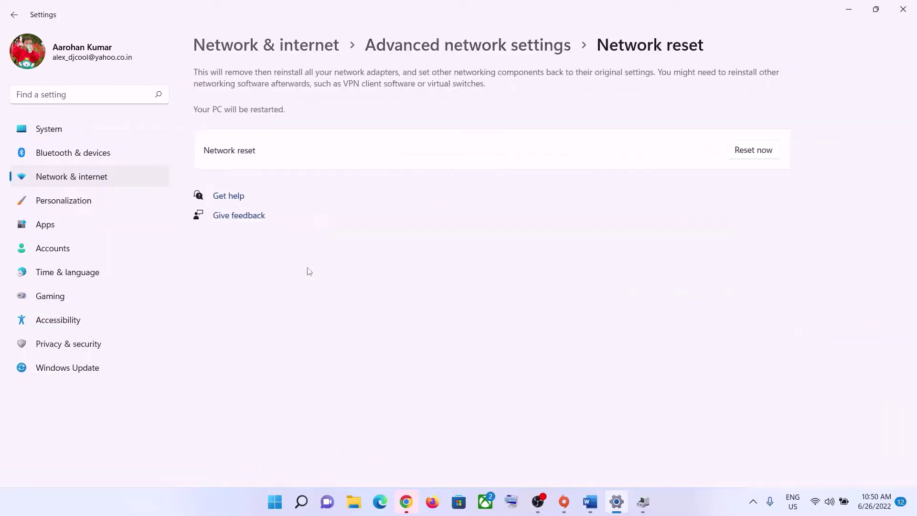
{"action": "left_click", "coordinate": [753, 151]}
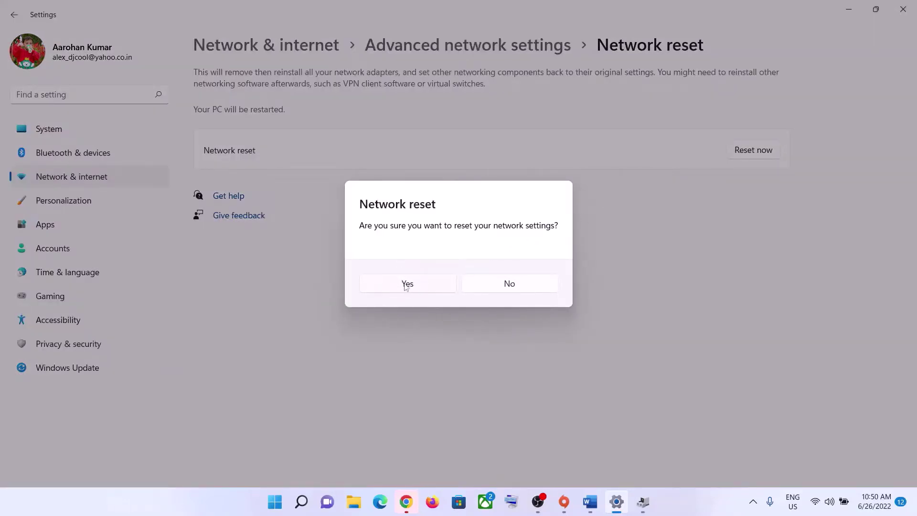
{"action": "left_click", "coordinate": [544, 288]}
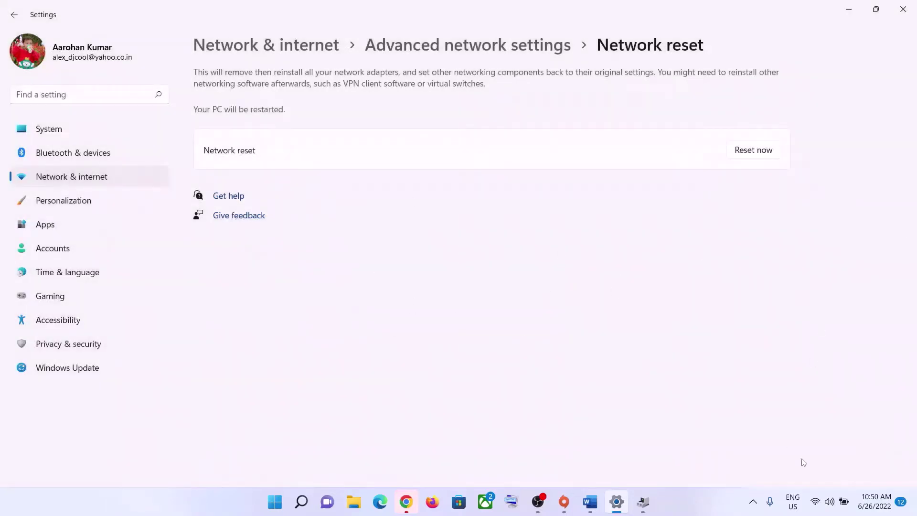
- Check the list of available Wi-Fi networks and dismiss it
{"action": "left_click", "coordinate": [815, 501]}
{"action": "left_click", "coordinate": [751, 274]}
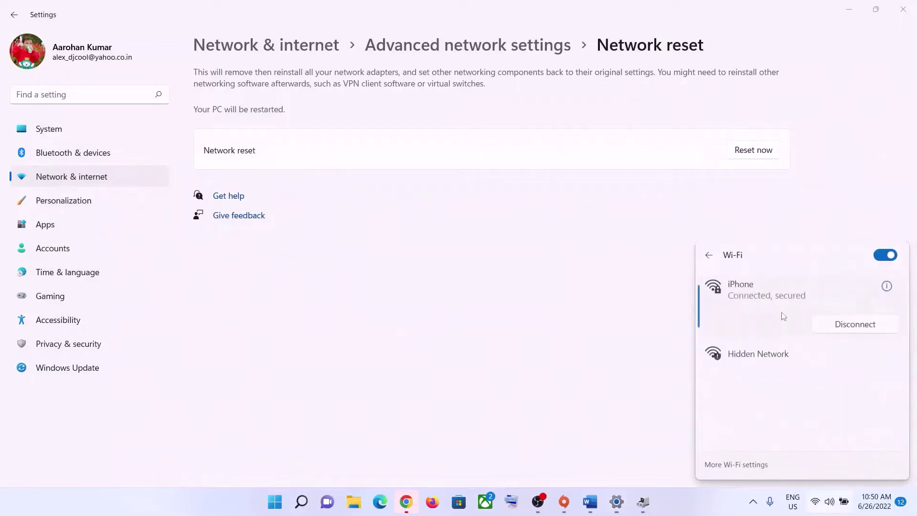
{"action": "left_click", "coordinate": [494, 336]}
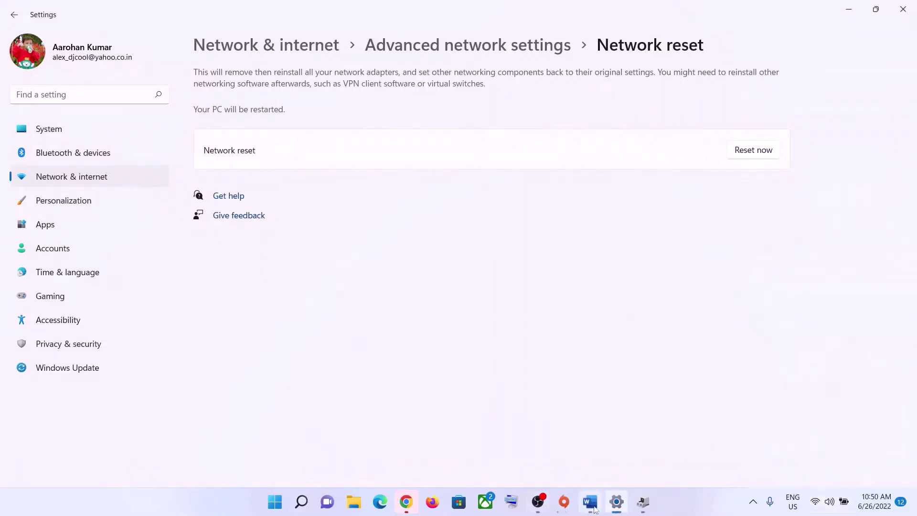
- Return to the Word document and highlight "Reinstall Network driver" in the Step 8 instruction
{"action": "left_click", "coordinate": [590, 502]}
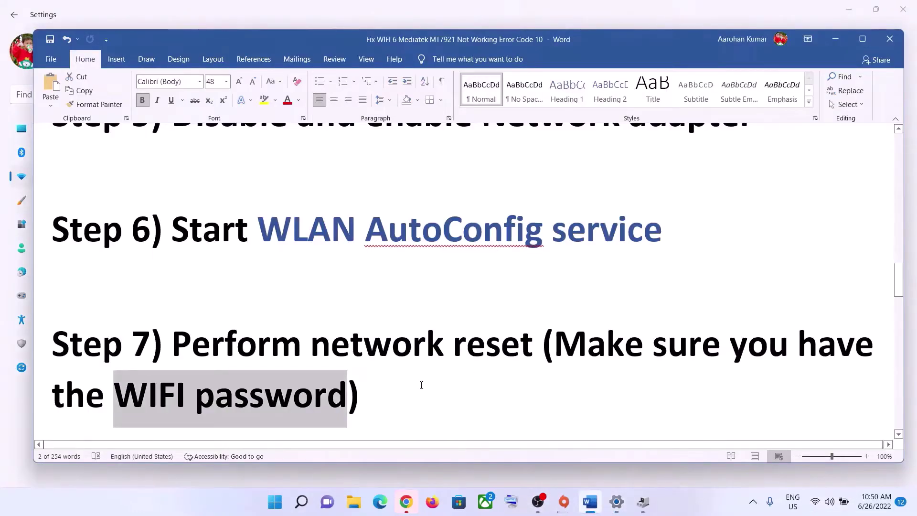
{"action": "left_click", "coordinate": [421, 384]}
{"action": "scroll", "coordinate": [487, 345], "scroll_direction": "down", "scroll_amount": 3}
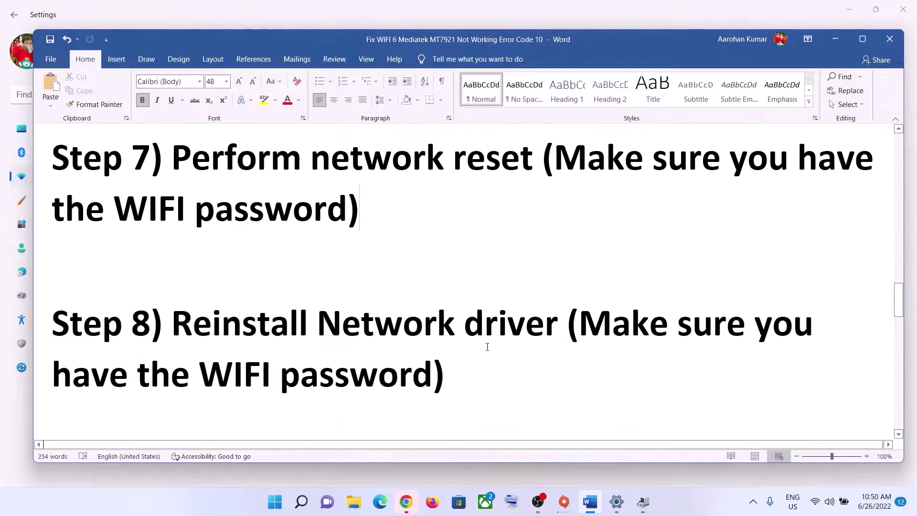
{"action": "scroll", "coordinate": [487, 346], "scroll_direction": "down", "scroll_amount": 2}
{"action": "scroll", "coordinate": [487, 347], "scroll_direction": "up", "scroll_amount": 2}
{"action": "left_click_drag", "start_coordinate": [192, 310], "coordinate": [566, 311]}
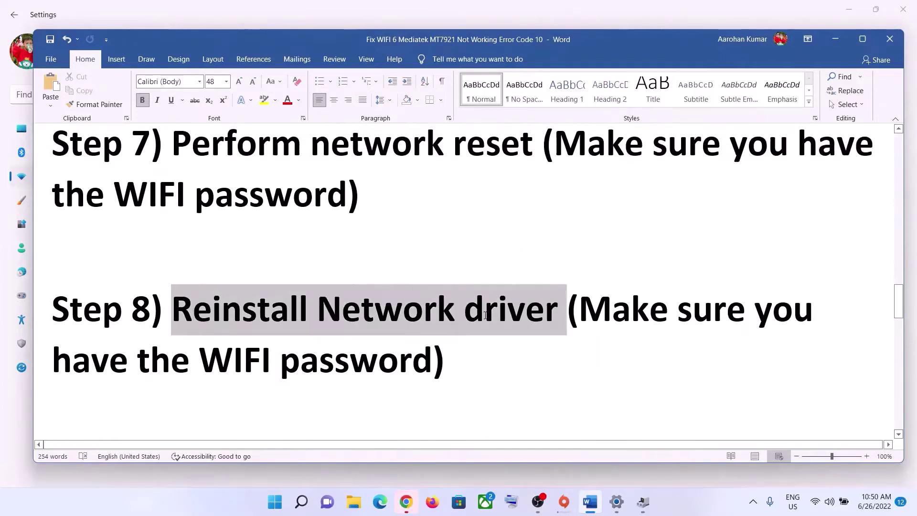
- Open Device Manager, expand Network adapters and select the Realtek RTL8822CE 802.11ac PCIe Adapter
{"action": "right_click", "coordinate": [273, 506]}
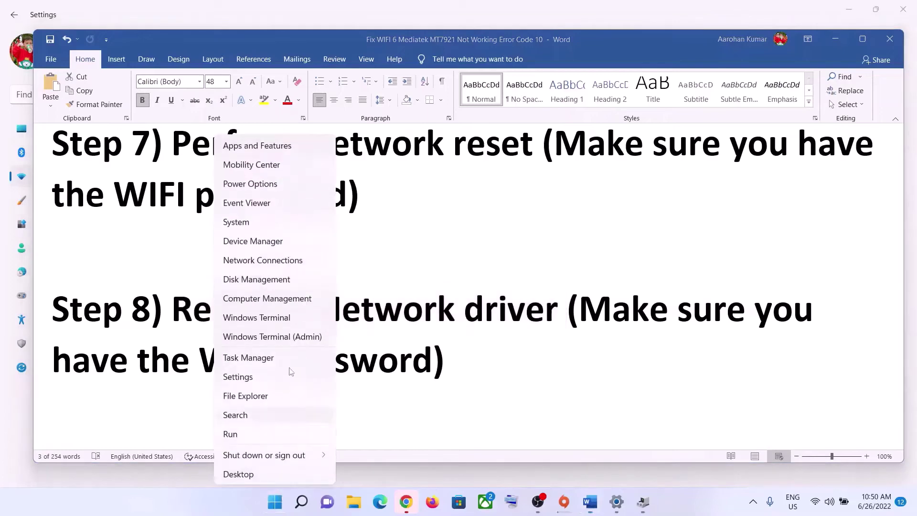
{"action": "left_click", "coordinate": [253, 242]}
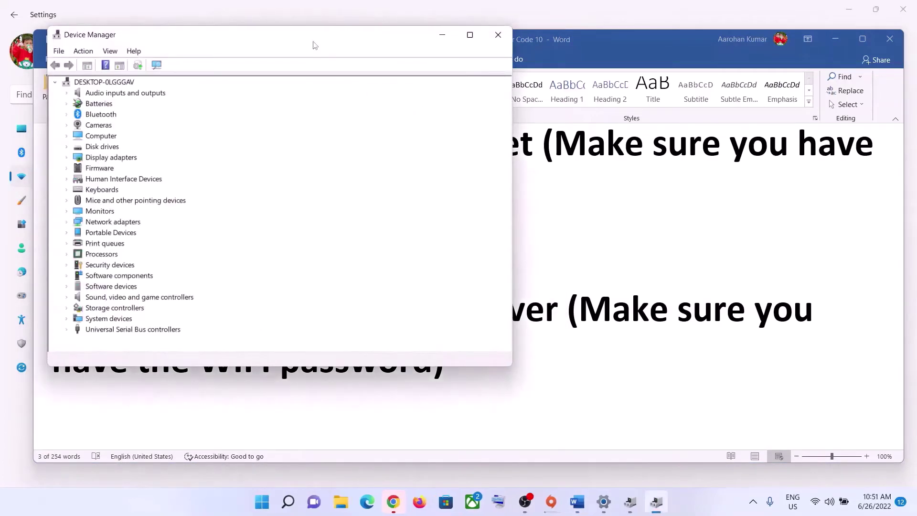
{"action": "left_click_drag", "start_coordinate": [314, 45], "coordinate": [617, 120]}
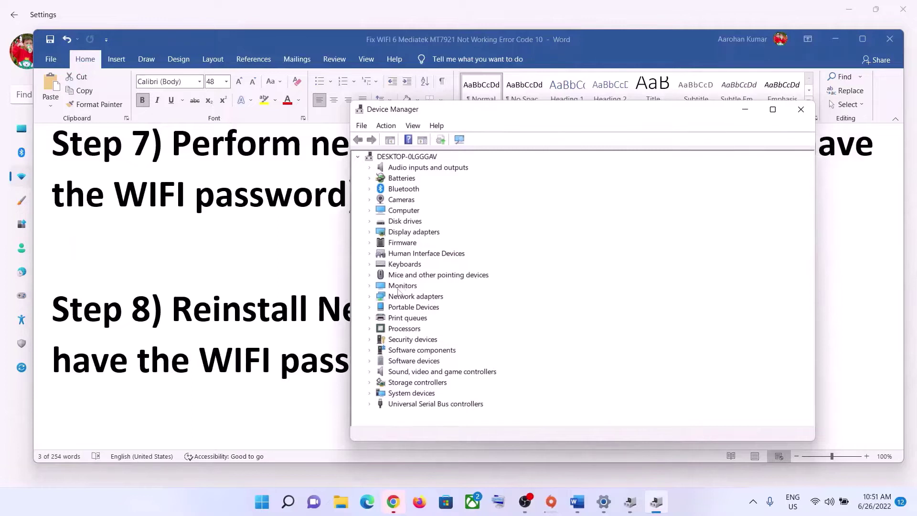
{"action": "left_click", "coordinate": [369, 296]}
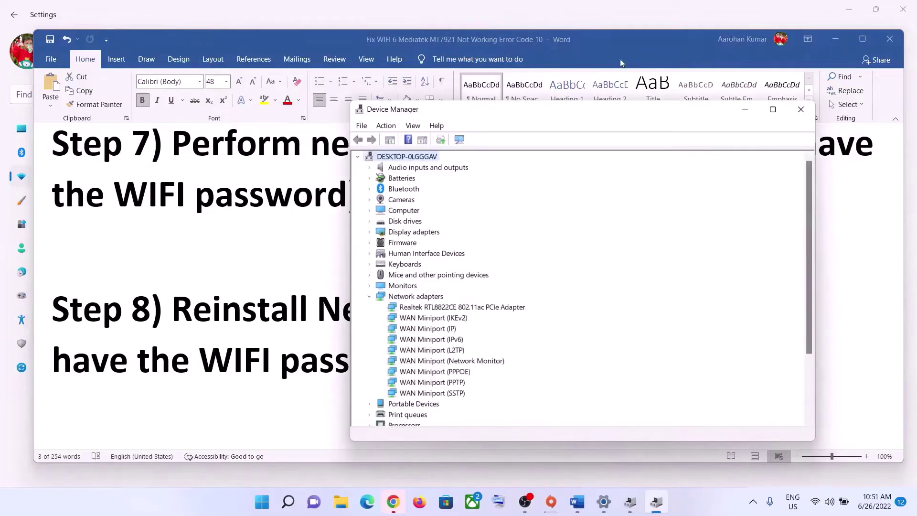
{"action": "left_click_drag", "start_coordinate": [513, 114], "coordinate": [535, 94]}
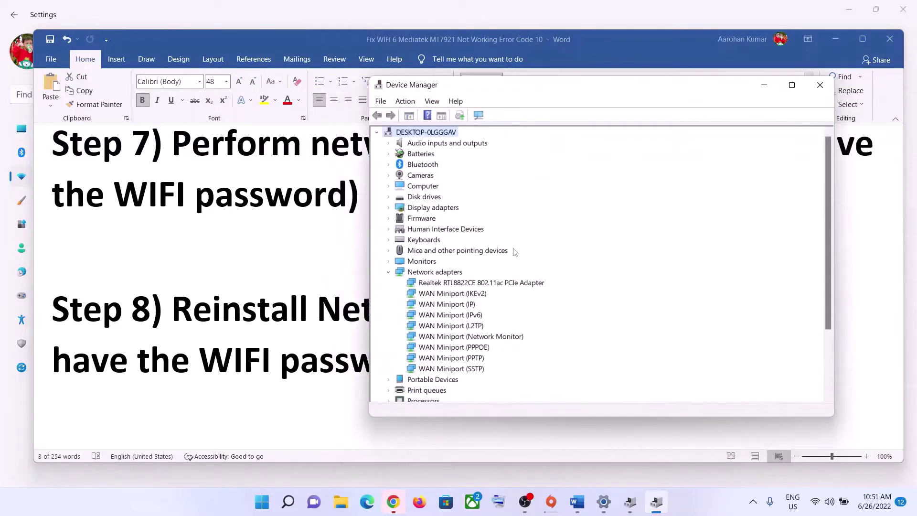
{"action": "left_click", "coordinate": [501, 284]}
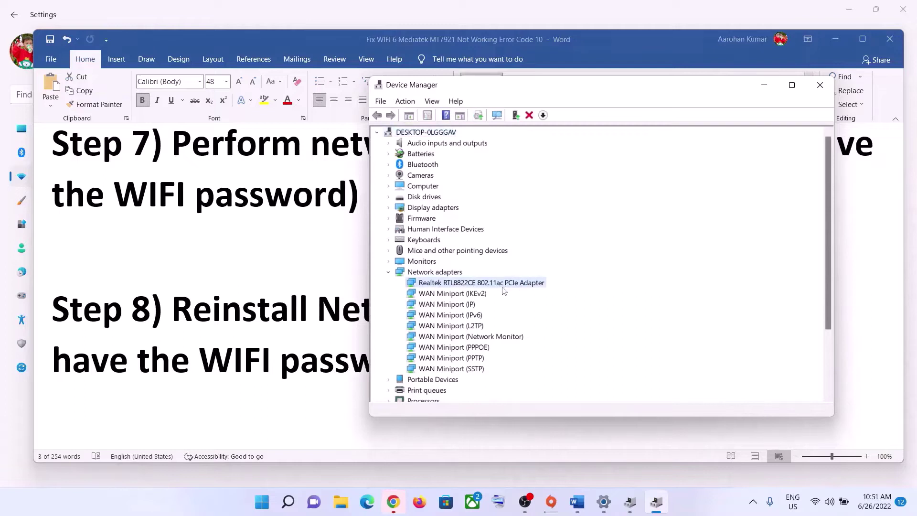
- Bring up the uninstall prompt for the Realtek adapter, cancel it and close Device Manager
{"action": "right_click", "coordinate": [502, 288]}
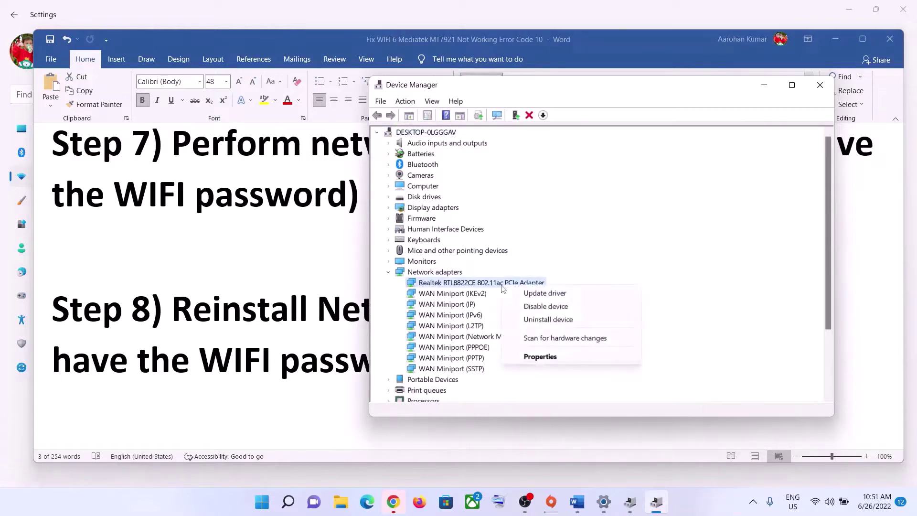
{"action": "left_click", "coordinate": [554, 319]}
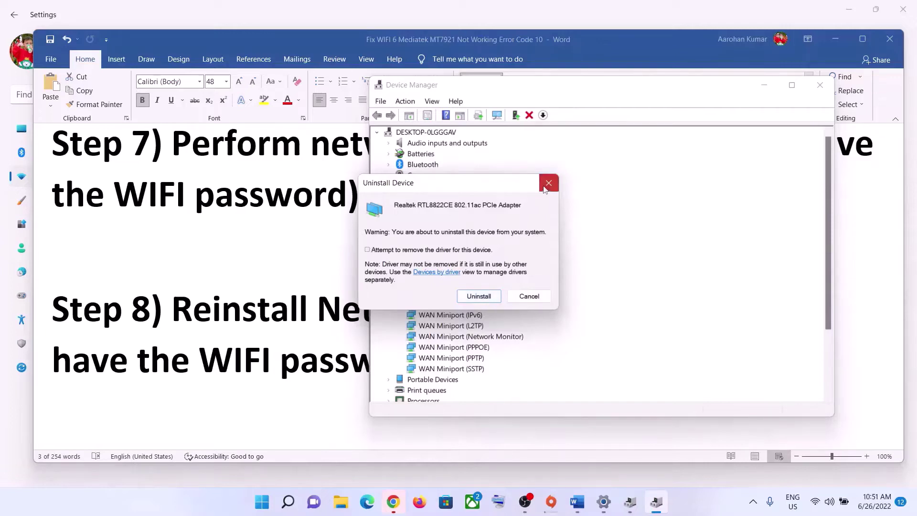
{"action": "left_click", "coordinate": [548, 183]}
{"action": "left_click", "coordinate": [818, 89]}
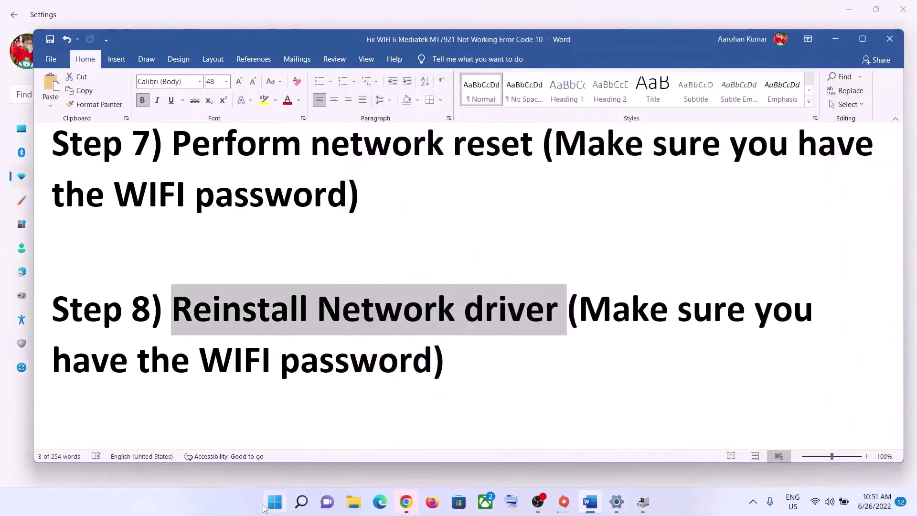
- Show the computer's power choices, including Restart, and dismiss them without choosing one
{"action": "left_click", "coordinate": [275, 501]}
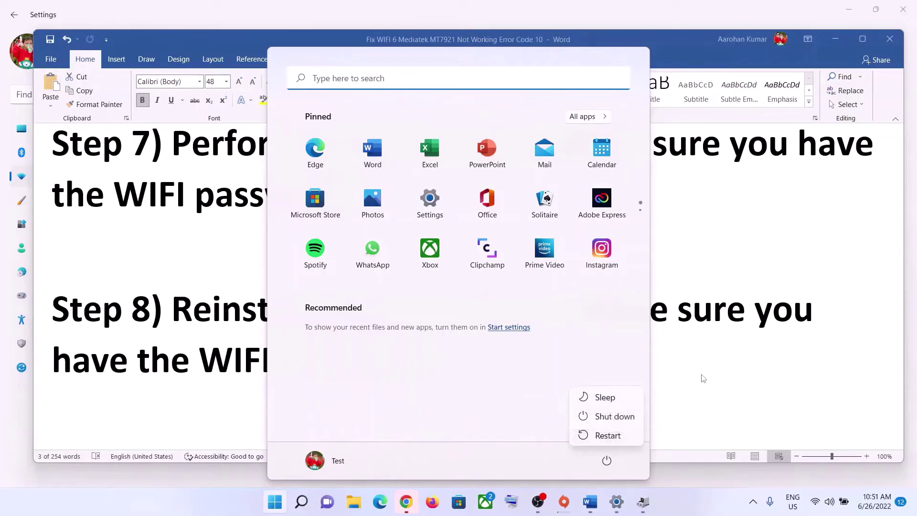
{"action": "key", "text": "Escape"}
{"action": "key", "text": "Escape"}
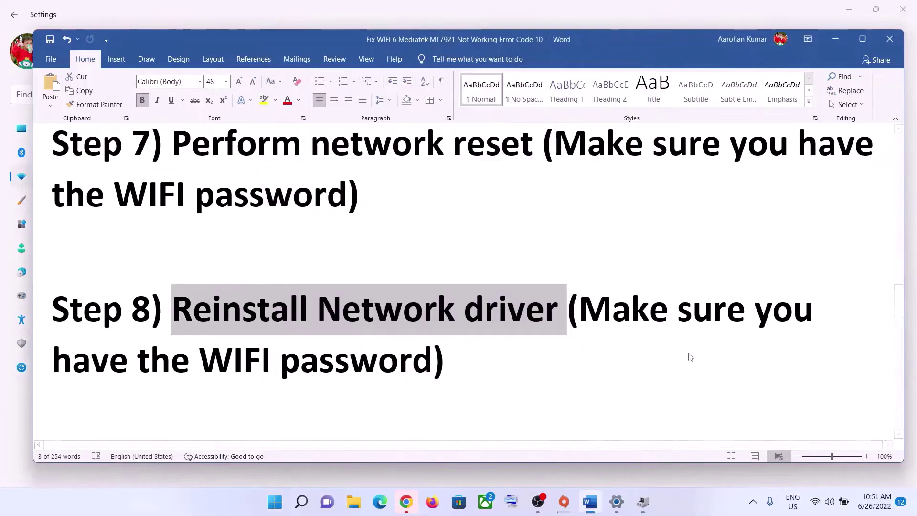
- Highlight "Network driver" in the Step 8 instruction and clear the selection
{"action": "left_click", "coordinate": [257, 308]}
{"action": "left_click_drag", "start_coordinate": [386, 306], "coordinate": [567, 311]}
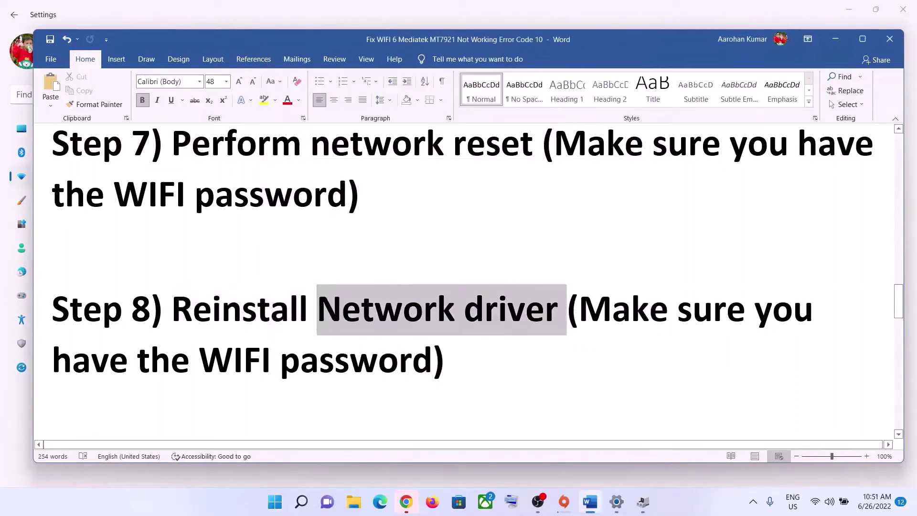
{"action": "left_click", "coordinate": [277, 361]}
- Look at the Wi-Fi network connection list and return to the document
{"action": "left_click", "coordinate": [814, 501]}
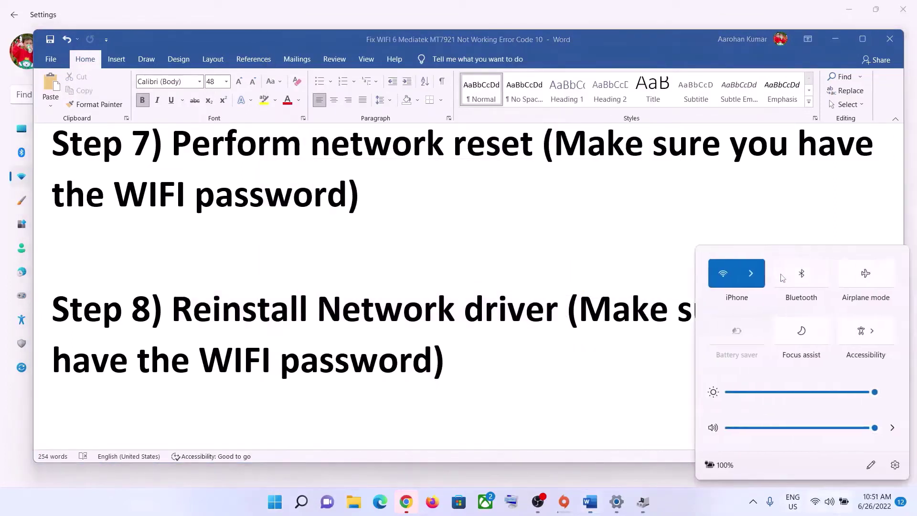
{"action": "left_click", "coordinate": [760, 270]}
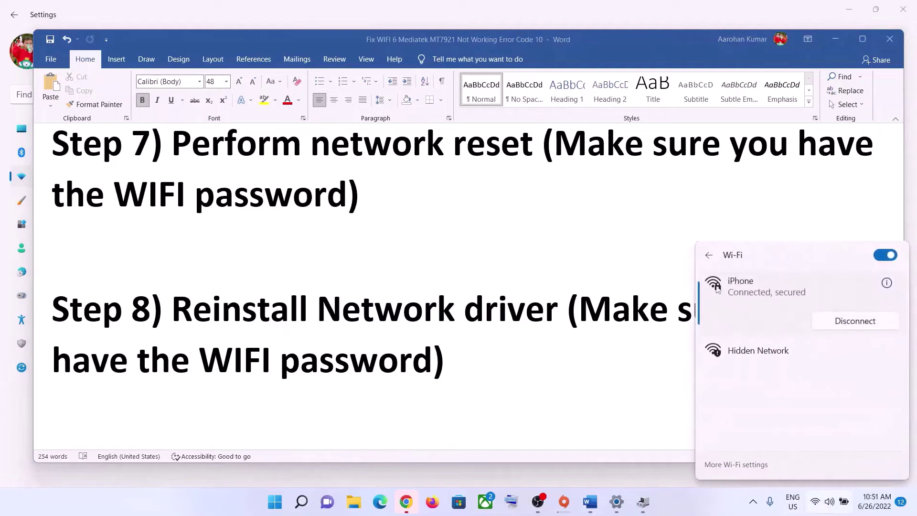
{"action": "left_click", "coordinate": [455, 351]}
- Highlight Step 8 with its WIFI password note, then "Wireless Adapter Settings to Maximum Performance" in Step 9
{"action": "left_click_drag", "start_coordinate": [398, 361], "coordinate": [137, 361]}
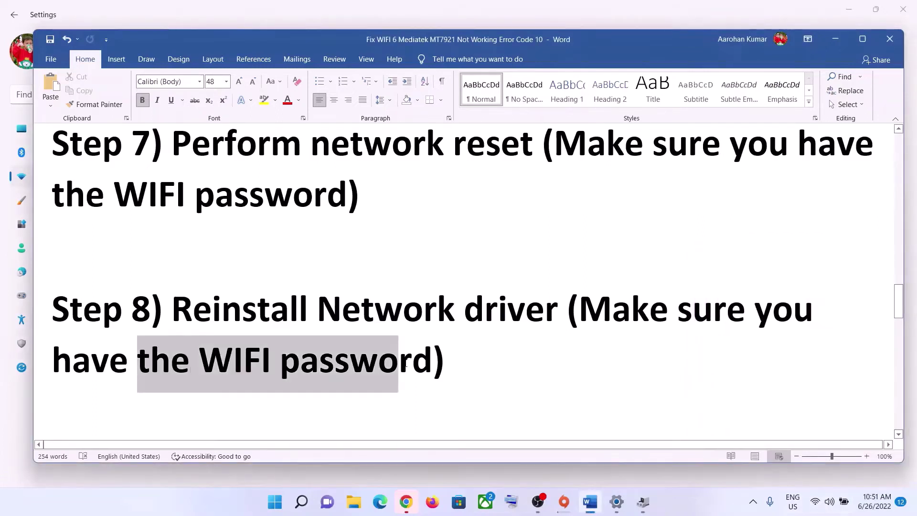
{"action": "left_click_drag", "start_coordinate": [172, 308], "coordinate": [426, 353]}
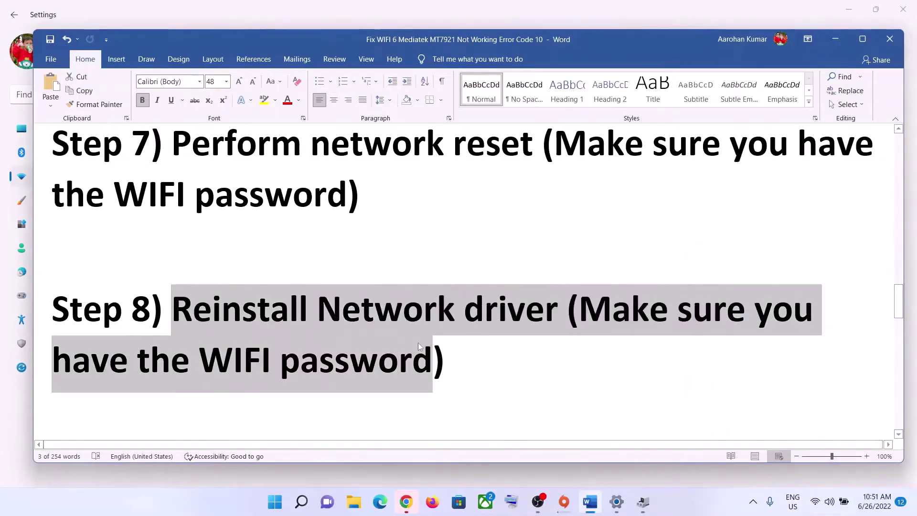
{"action": "scroll", "coordinate": [426, 341], "scroll_direction": "down", "scroll_amount": 3}
{"action": "scroll", "coordinate": [426, 342], "scroll_direction": "down", "scroll_amount": 2}
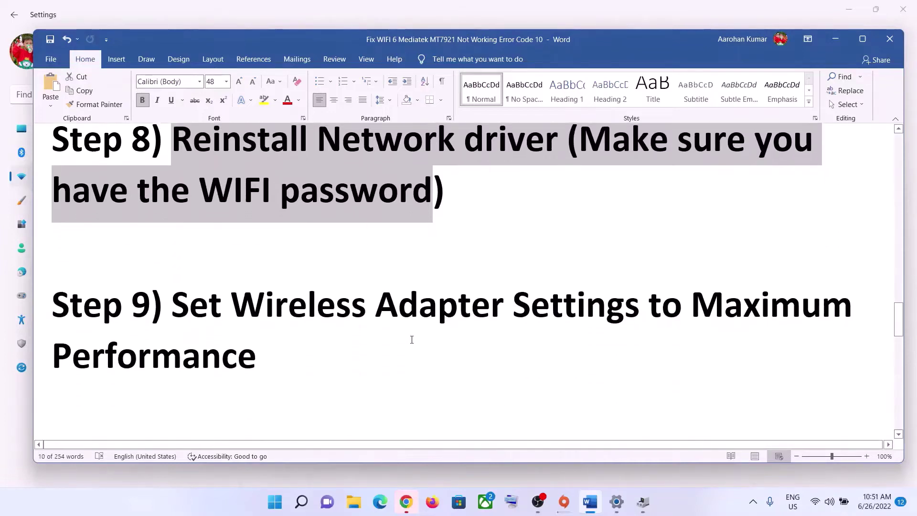
{"action": "left_click_drag", "start_coordinate": [231, 303], "coordinate": [260, 362]}
- Search for Control Panel, open it and go to Power Options under System and Security
{"action": "left_click", "coordinate": [266, 506]}
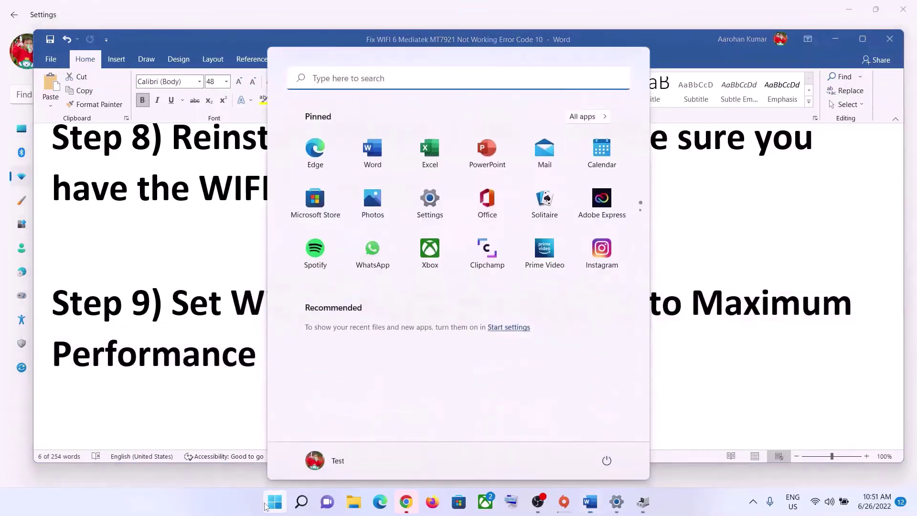
{"action": "type", "text": "control"}
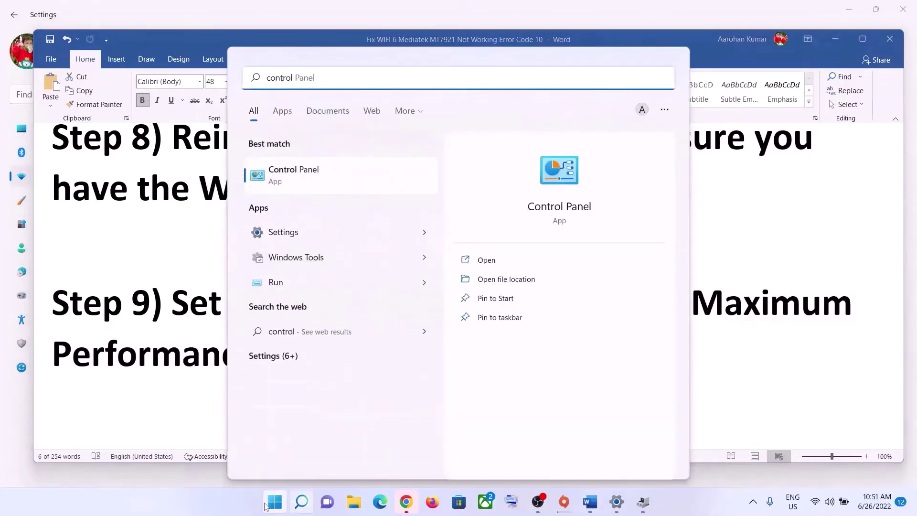
{"action": "left_click", "coordinate": [312, 188]}
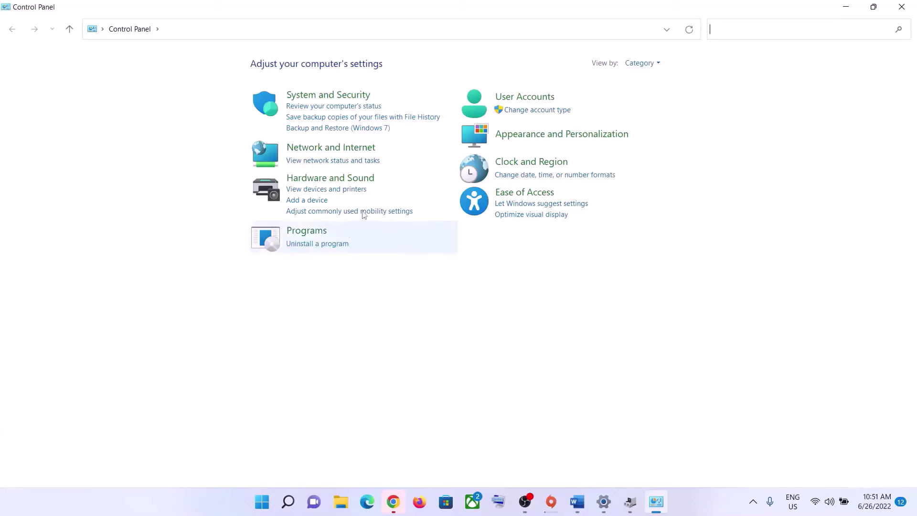
{"action": "left_click", "coordinate": [322, 96]}
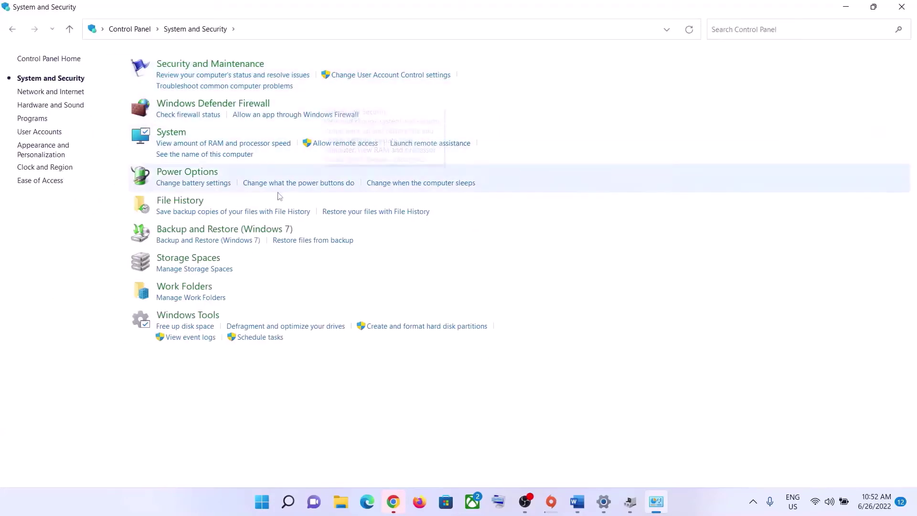
{"action": "left_click", "coordinate": [484, 186]}
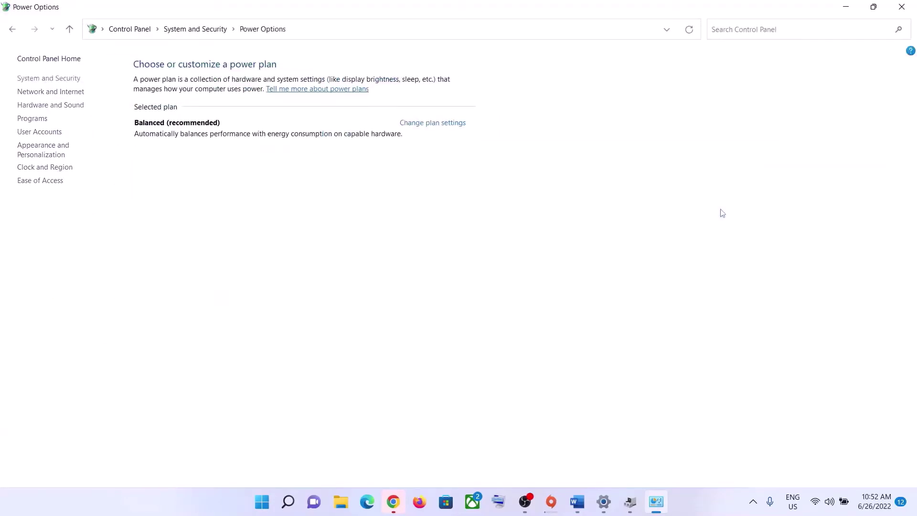
- Open the Balanced plan's advanced power settings and expand Power Saving Mode under Wireless Adapter Settings
{"action": "left_click", "coordinate": [432, 127]}
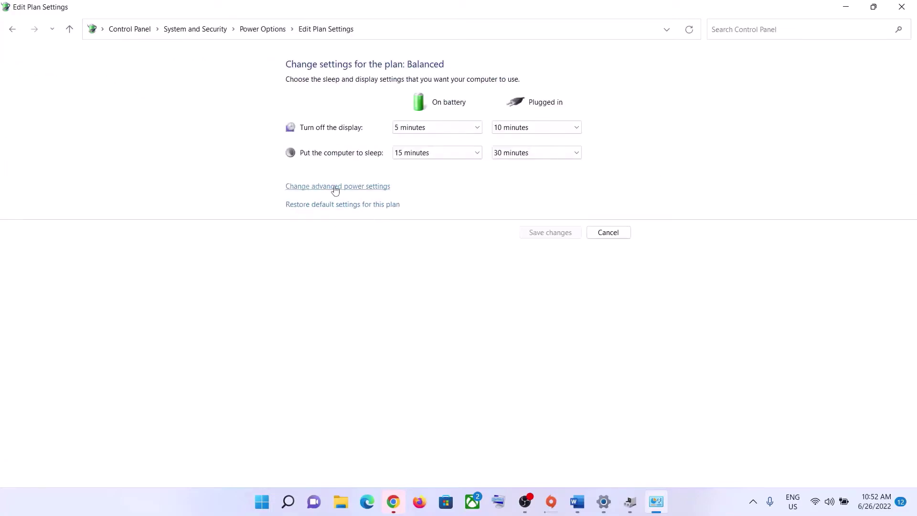
{"action": "left_click", "coordinate": [346, 187]}
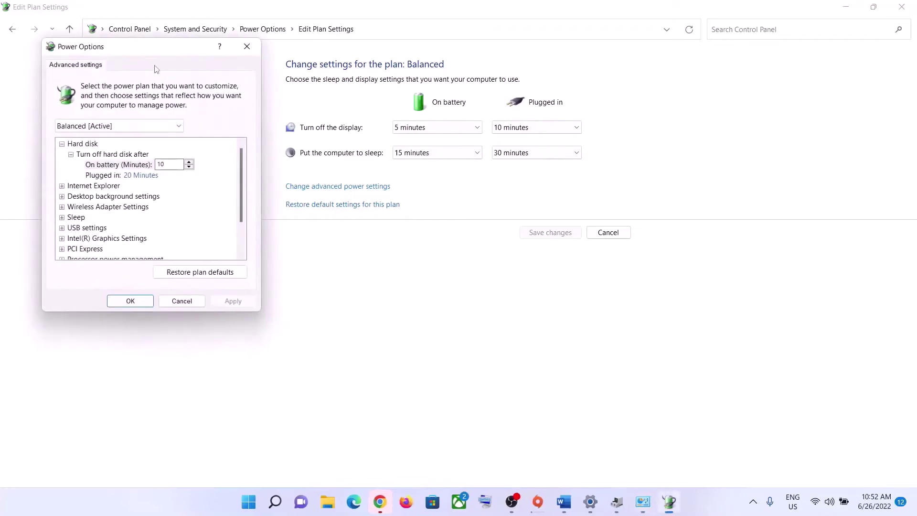
{"action": "left_click_drag", "start_coordinate": [155, 54], "coordinate": [402, 160]}
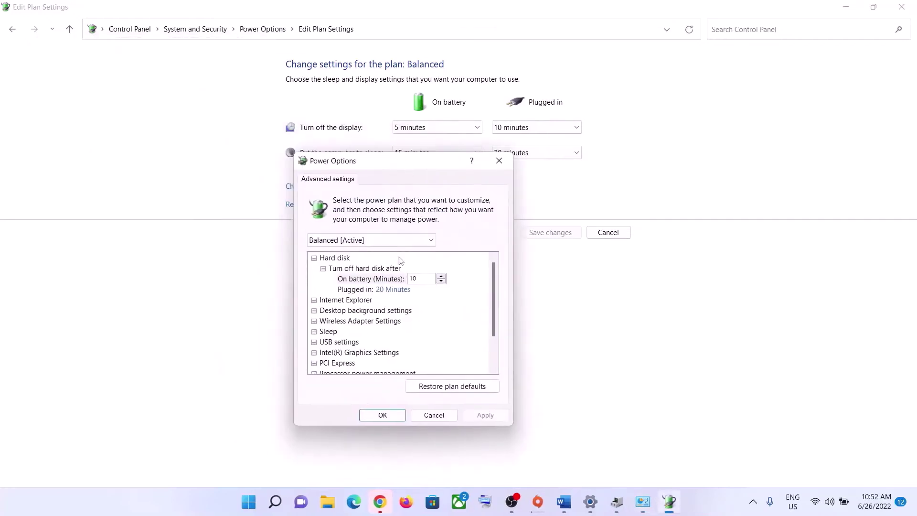
{"action": "left_click", "coordinate": [326, 321]}
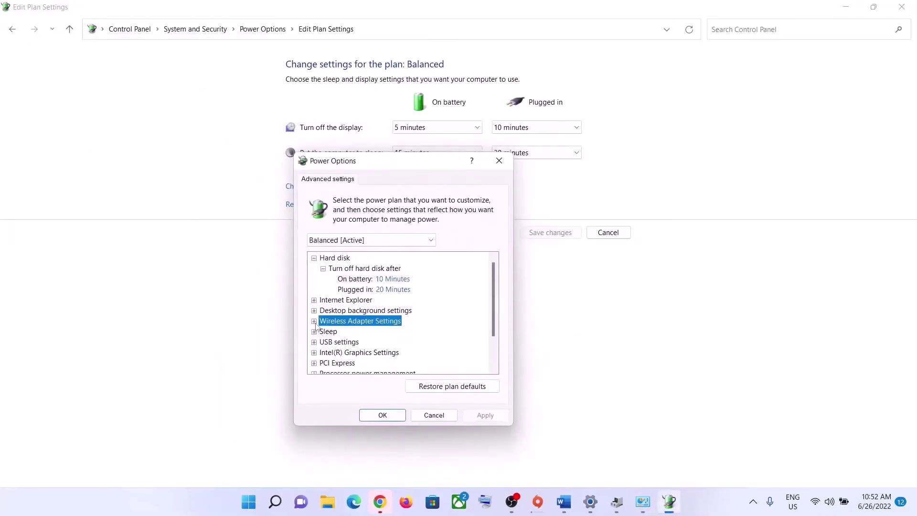
{"action": "left_click", "coordinate": [314, 322]}
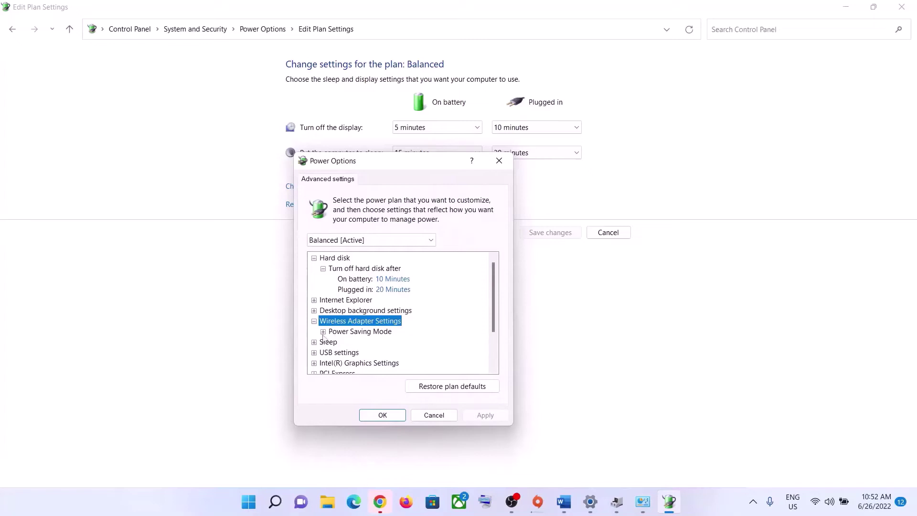
{"action": "left_click", "coordinate": [323, 332]}
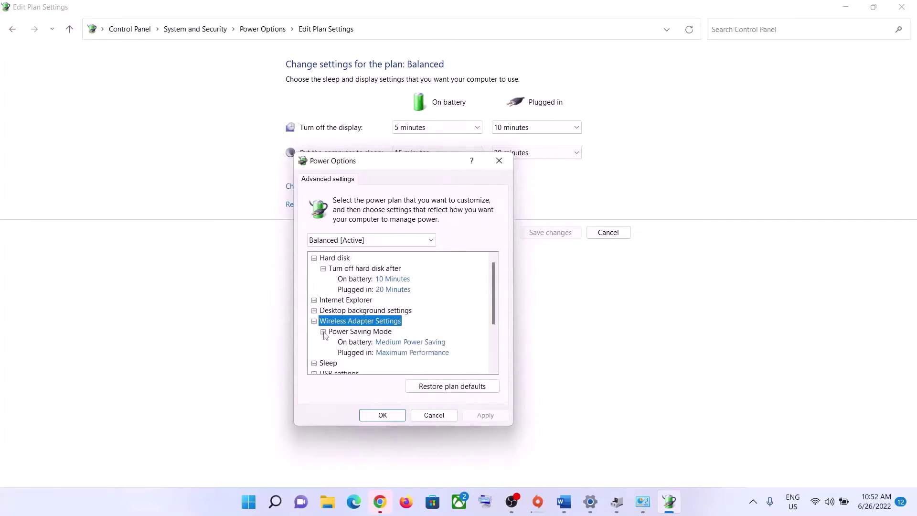
- Set the wireless adapter's Power Saving Mode to Maximum Performance for On battery and Plugged in, then apply and close the power settings
{"action": "left_click", "coordinate": [420, 343]}
{"action": "left_click", "coordinate": [416, 354]}
{"action": "left_click", "coordinate": [410, 342]}
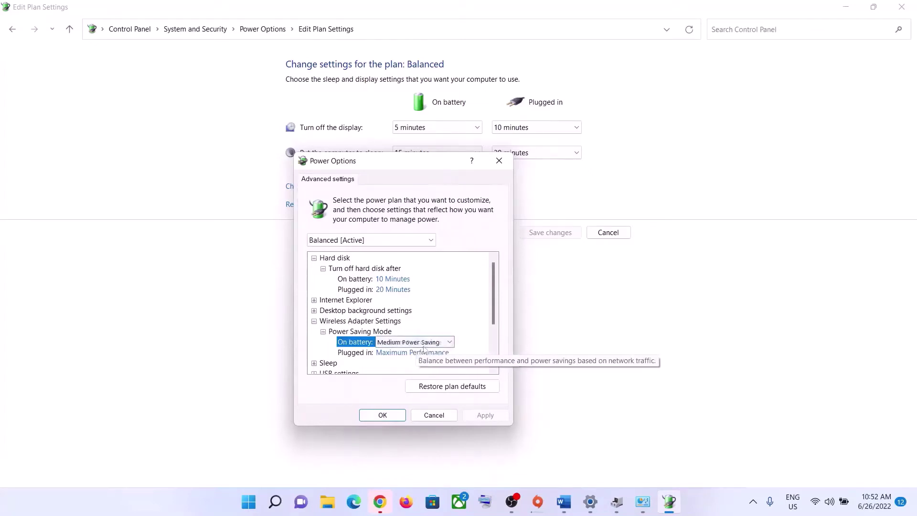
{"action": "left_click", "coordinate": [449, 342]}
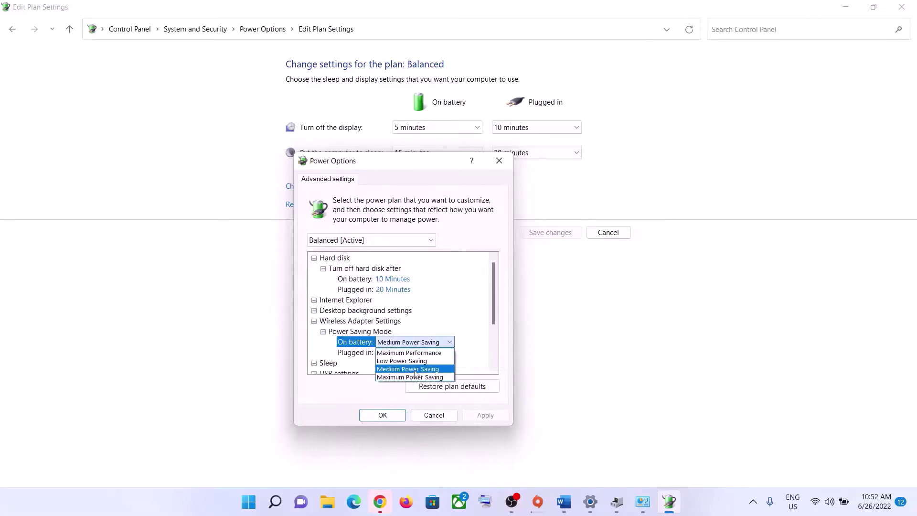
{"action": "left_click", "coordinate": [406, 352]}
{"action": "left_click", "coordinate": [410, 353]}
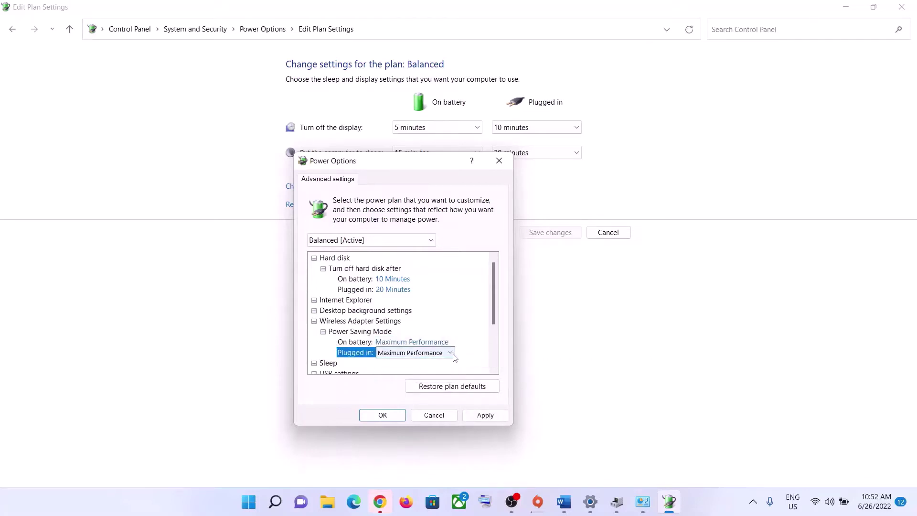
{"action": "left_click", "coordinate": [449, 352]}
{"action": "left_click", "coordinate": [416, 364]}
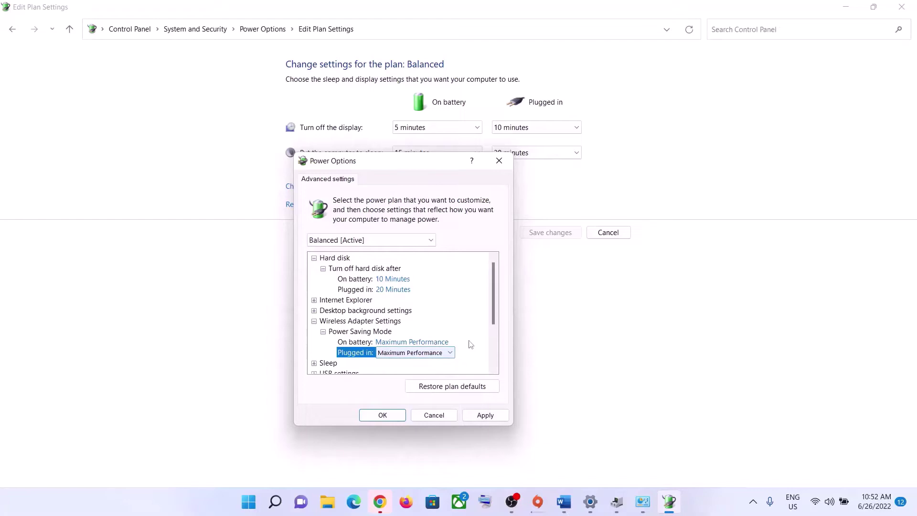
{"action": "left_click", "coordinate": [479, 413]}
{"action": "left_click", "coordinate": [382, 416]}
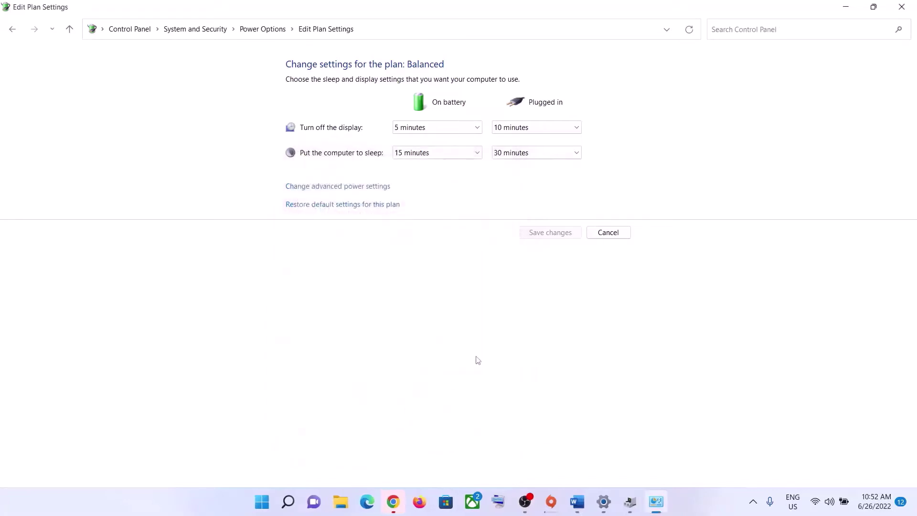
{"action": "left_click", "coordinate": [909, 11]}
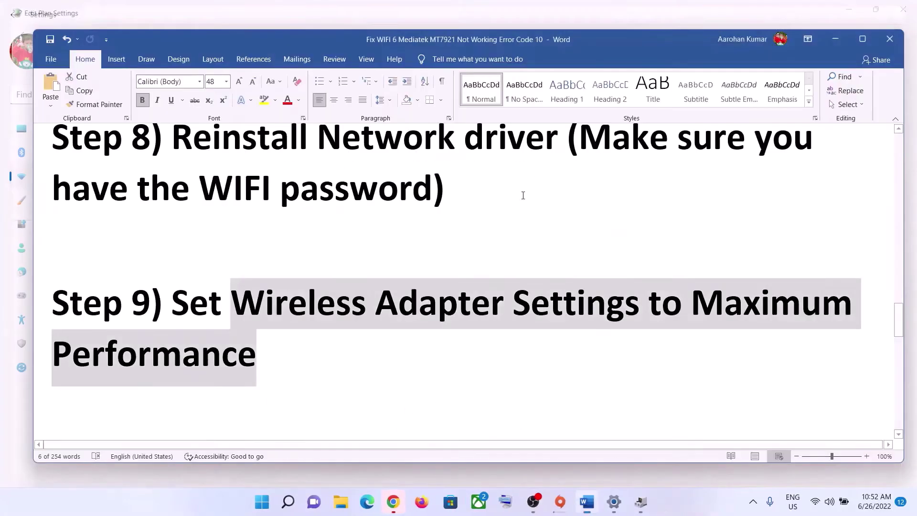
- Maximize the document at Step 10 and highlight "Install Wireless driver from your system manufacturer website", then only "manufacturer website"
{"action": "scroll", "coordinate": [311, 390], "scroll_direction": "down", "scroll_amount": 2}
{"action": "scroll", "coordinate": [310, 390], "scroll_direction": "down", "scroll_amount": 5}
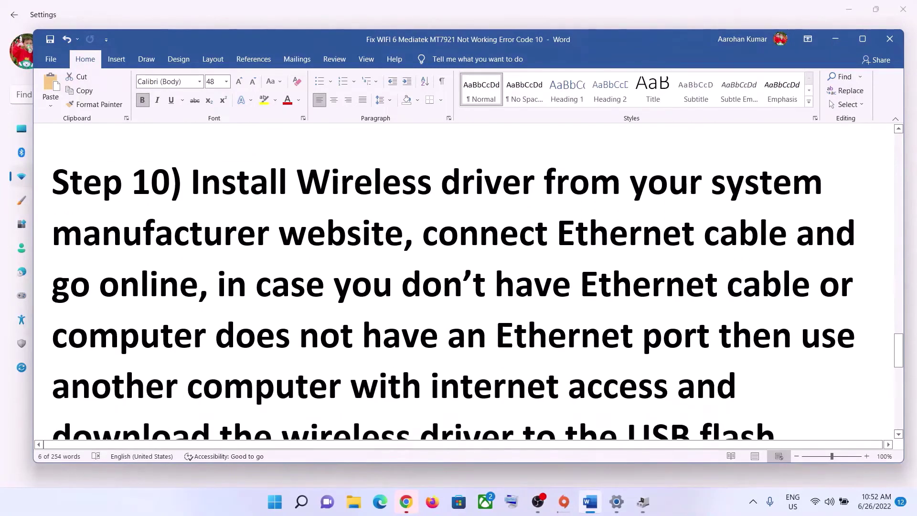
{"action": "left_click", "coordinate": [862, 40]}
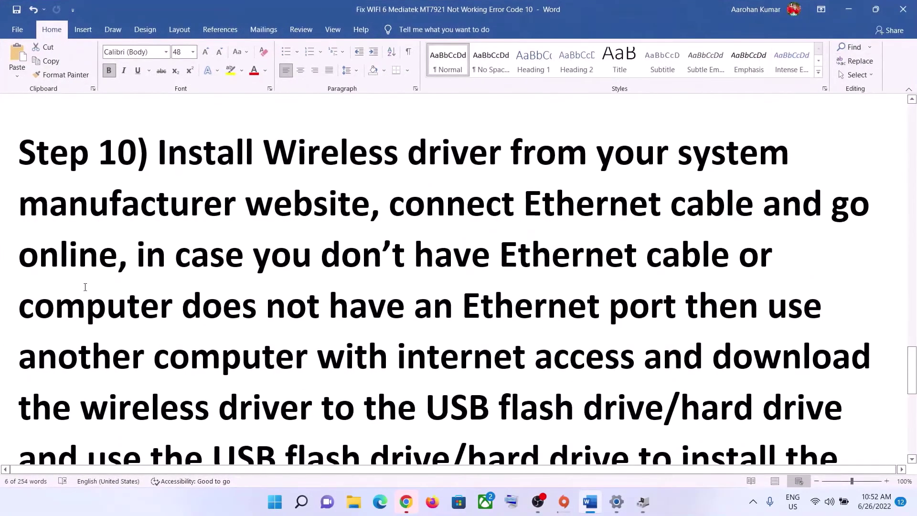
{"action": "left_click_drag", "start_coordinate": [158, 152], "coordinate": [370, 204]}
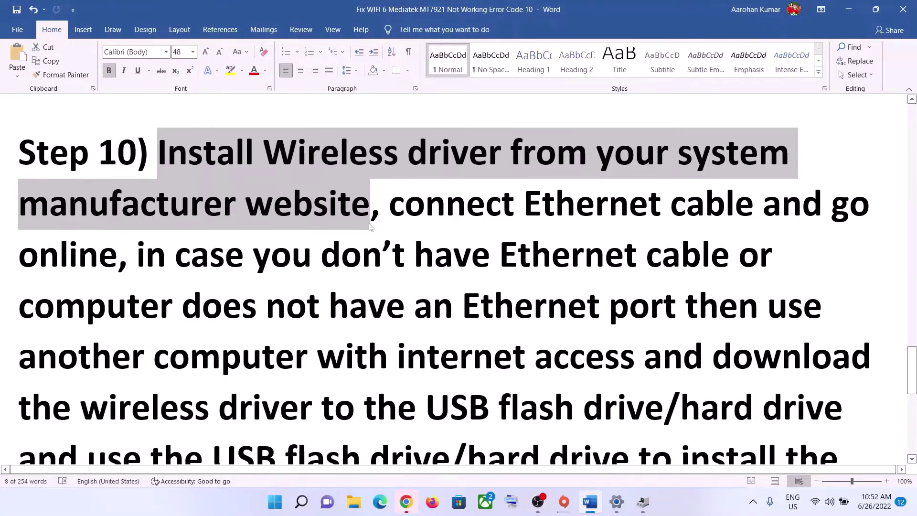
{"action": "left_click_drag", "start_coordinate": [62, 213], "coordinate": [386, 213]}
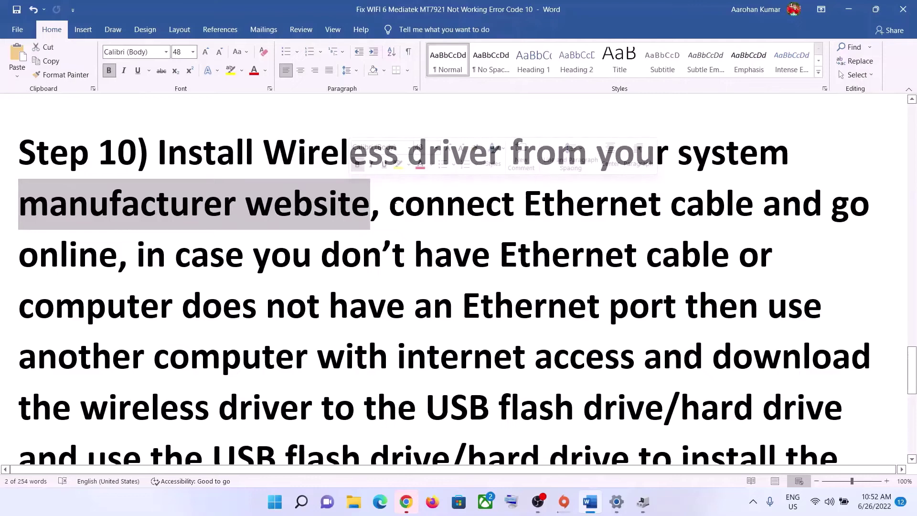
{"action": "left_click", "coordinate": [389, 206]}
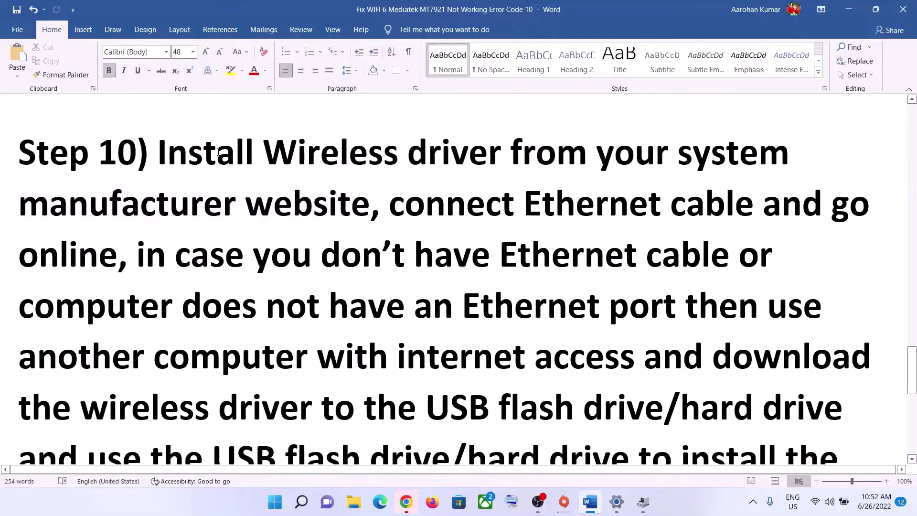
- Highlight "Install Wireless driver" in Step 10, then "connect Ethernet cable and go online"
{"action": "left_click_drag", "start_coordinate": [218, 152], "coordinate": [507, 154]}
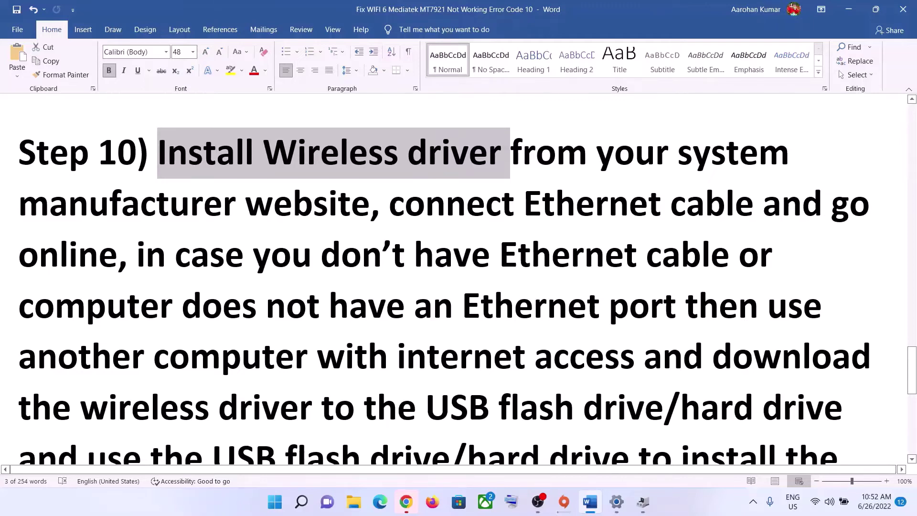
{"action": "left_click_drag", "start_coordinate": [390, 203], "coordinate": [762, 205]}
{"action": "left_click", "coordinate": [438, 229]}
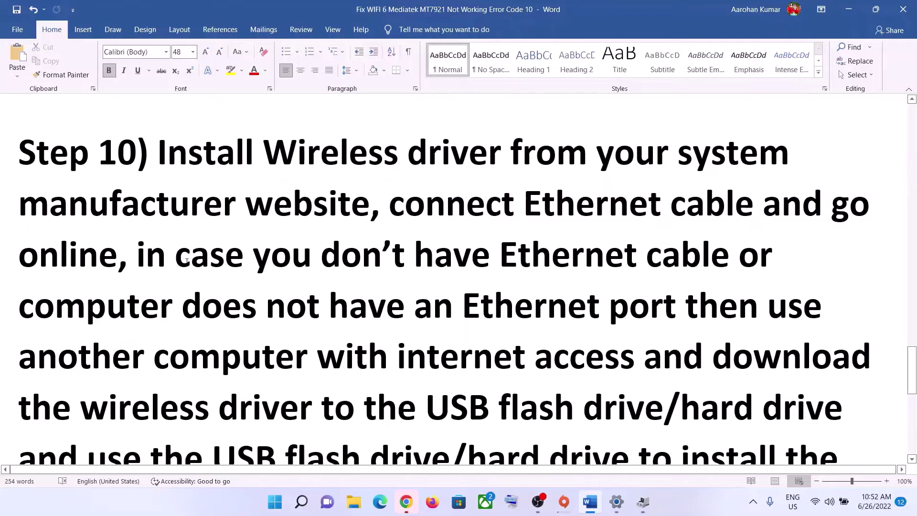
{"action": "left_click", "coordinate": [406, 306]}
{"action": "left_click_drag", "start_coordinate": [389, 204], "coordinate": [119, 257]}
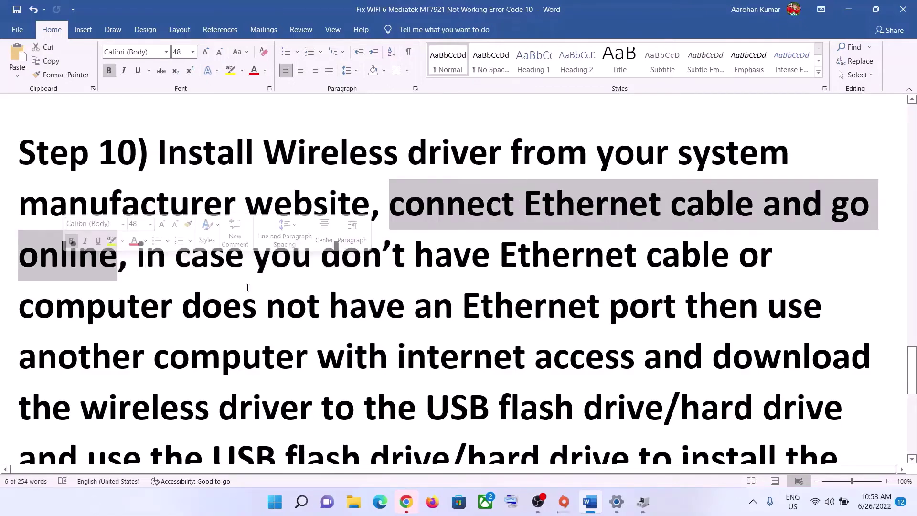
- Switch to Chrome, examine Lenovo's MediaTek MT7921 Wireless Lan Driver page and try to download r1kmw12w.exe
{"action": "left_click", "coordinate": [406, 501]}
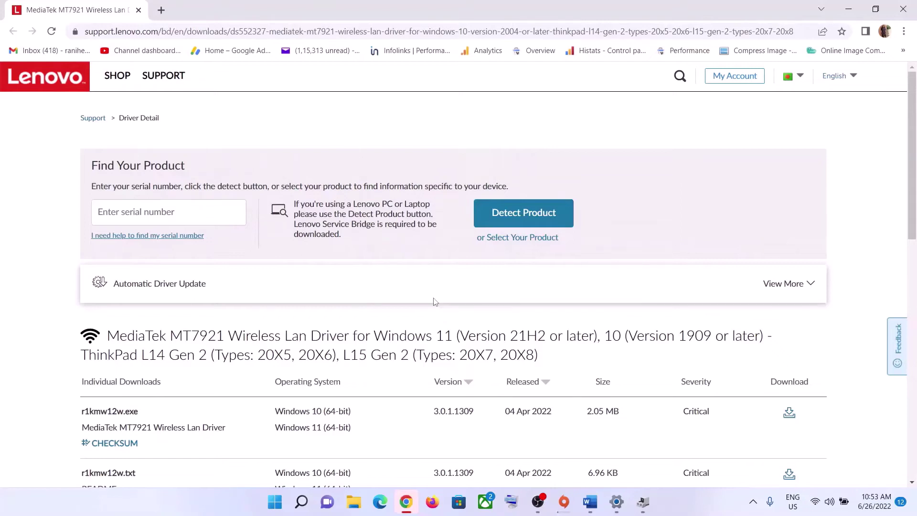
{"action": "scroll", "coordinate": [434, 301], "scroll_direction": "down", "scroll_amount": 1}
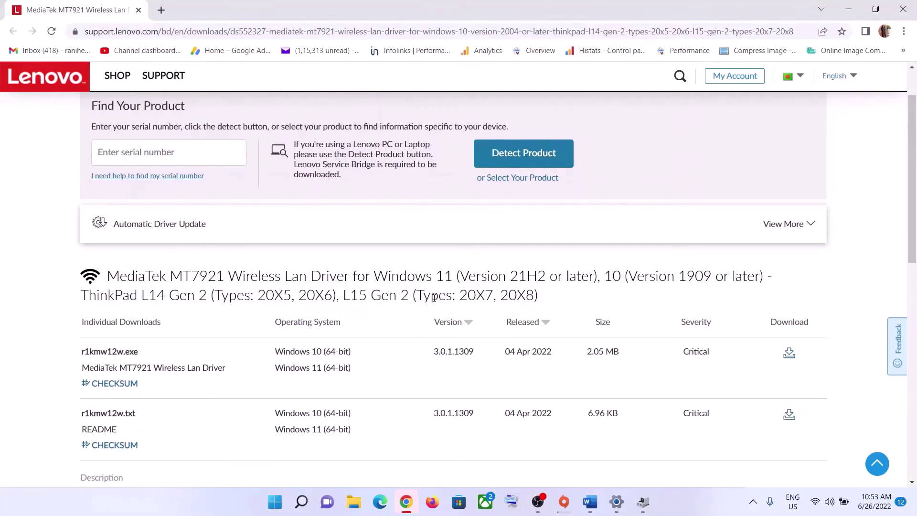
{"action": "scroll", "coordinate": [433, 298], "scroll_direction": "down", "scroll_amount": 2}
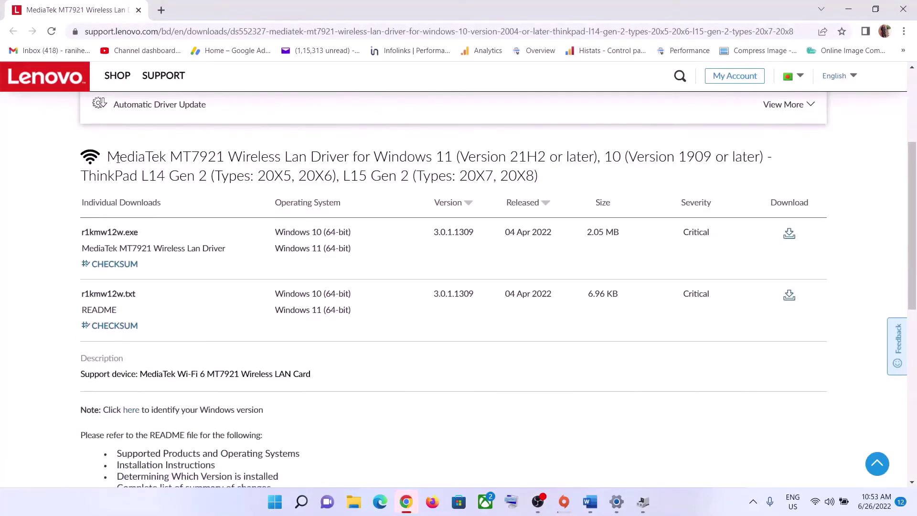
{"action": "left_click_drag", "start_coordinate": [117, 158], "coordinate": [524, 234]}
{"action": "scroll", "coordinate": [375, 301], "scroll_direction": "down", "scroll_amount": 1}
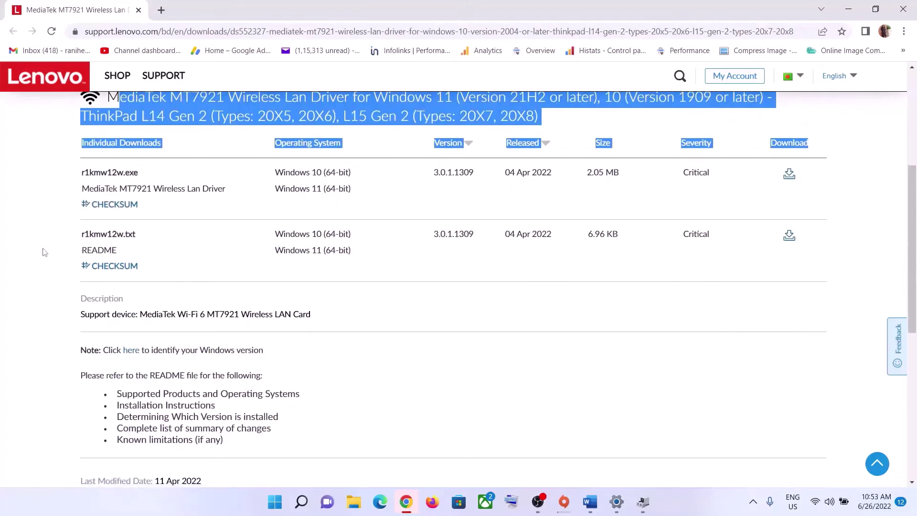
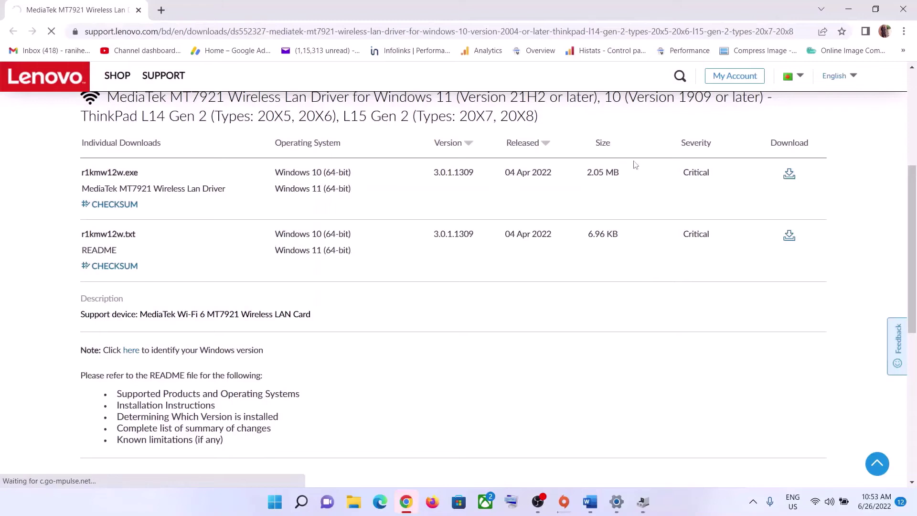
{"action": "left_click", "coordinate": [789, 175]}
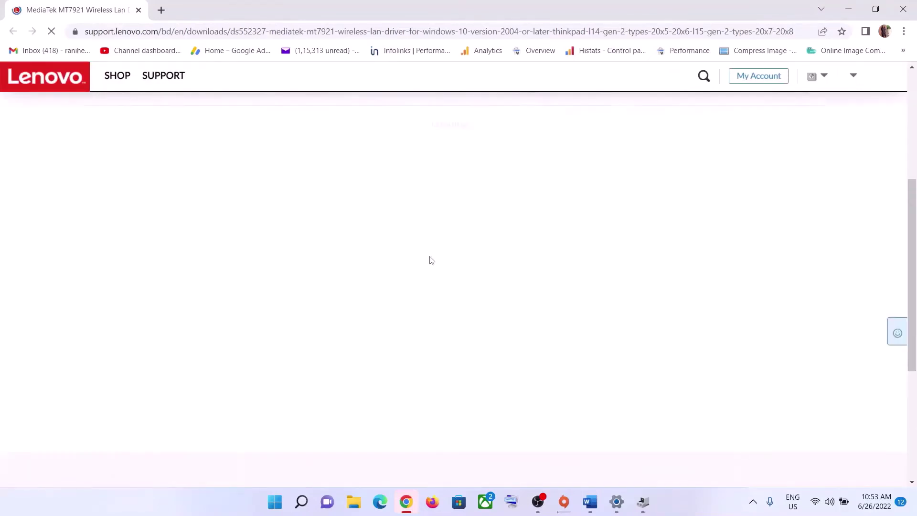
- Return to the Word document and highlight "connect Ethernet cable" in Step 10, then "Ethernet cable"
{"action": "left_click", "coordinate": [593, 509]}
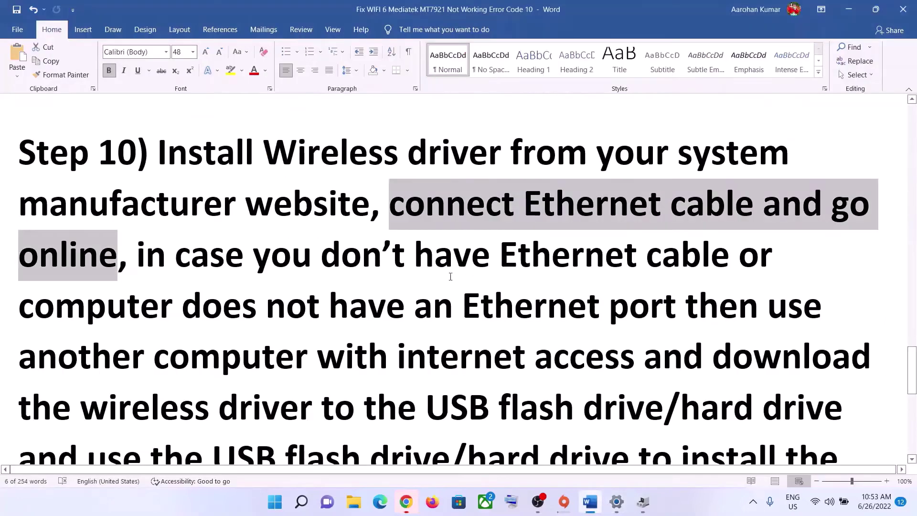
{"action": "left_click", "coordinate": [516, 203]}
{"action": "left_click_drag", "start_coordinate": [389, 206], "coordinate": [760, 215]}
{"action": "left_click", "coordinate": [524, 205]}
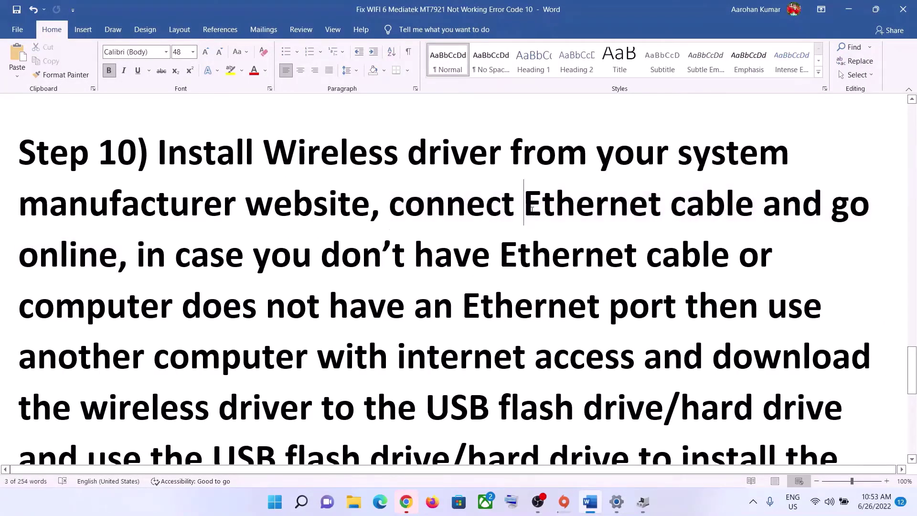
{"action": "left_click_drag", "start_coordinate": [524, 206], "coordinate": [710, 205]}
{"action": "left_click_drag", "start_coordinate": [432, 245], "coordinate": [482, 255]}
- Highlight "Install Wireless driver" and the manufacturer website wording in Step 10, then "computer does not have an Ethernet port"
{"action": "left_click_drag", "start_coordinate": [158, 153], "coordinate": [504, 153]}
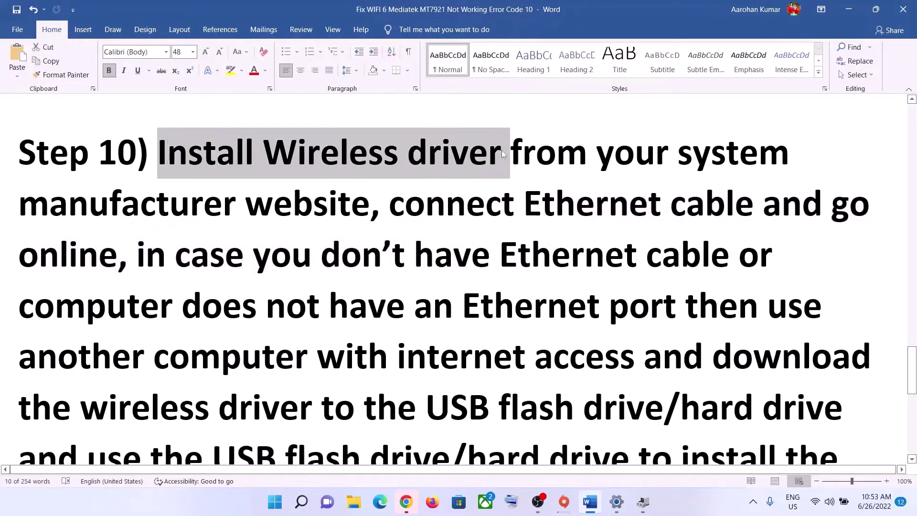
{"action": "left_click_drag", "start_coordinate": [19, 205], "coordinate": [501, 205]}
{"action": "scroll", "coordinate": [538, 276], "scroll_direction": "down", "scroll_amount": 1}
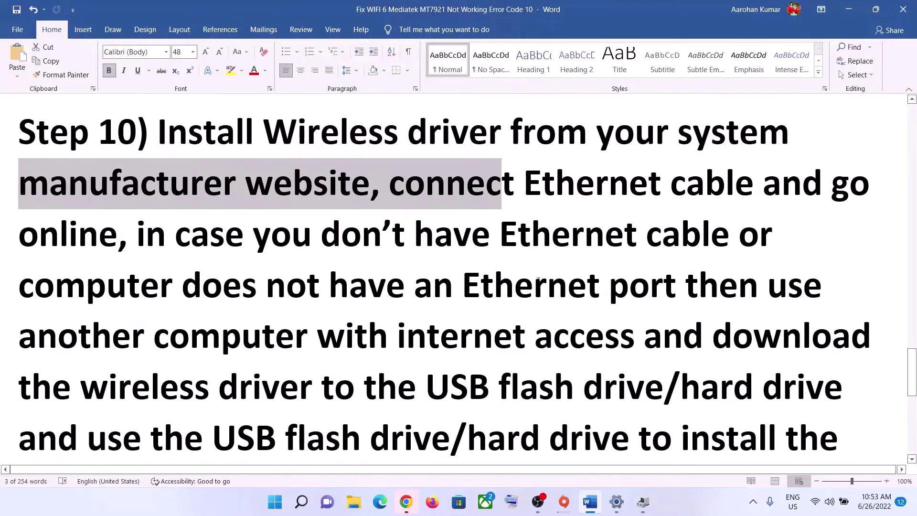
{"action": "left_click_drag", "start_coordinate": [551, 212], "coordinate": [733, 207]}
{"action": "left_click_drag", "start_coordinate": [19, 248], "coordinate": [681, 254]}
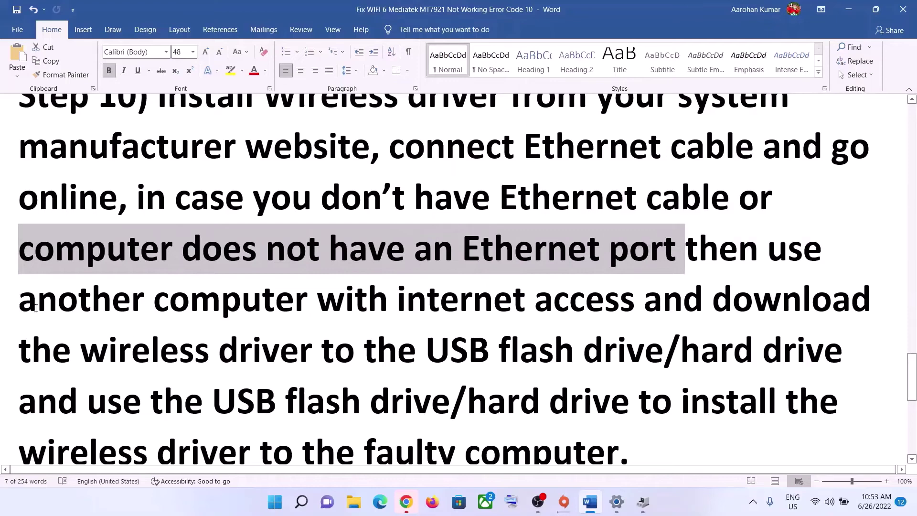
- Highlight "another computer with internet access", then "and download the wireless driver to the USB flash", and clear the selection
{"action": "left_click_drag", "start_coordinate": [36, 308], "coordinate": [642, 301]}
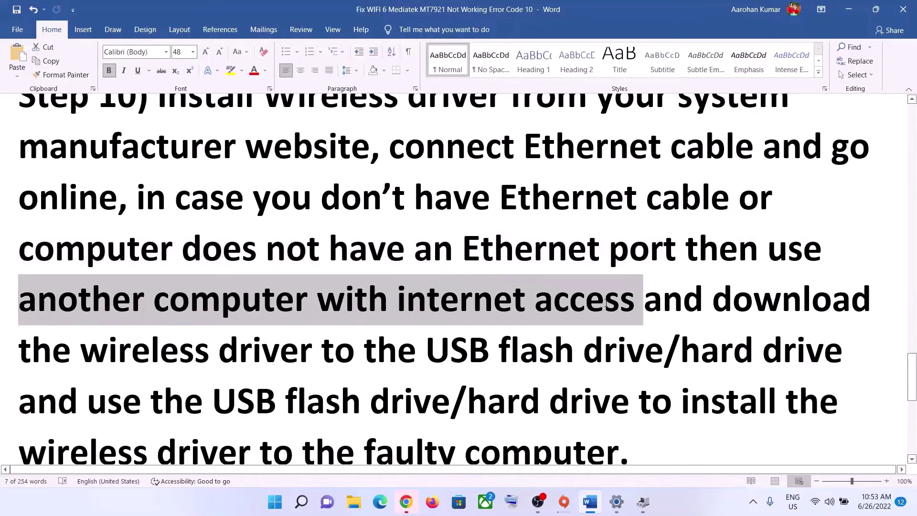
{"action": "left_click", "coordinate": [499, 322]}
{"action": "left_click_drag", "start_coordinate": [643, 301], "coordinate": [583, 351]}
{"action": "scroll", "coordinate": [583, 351], "scroll_direction": "down", "scroll_amount": 2}
{"action": "left_click", "coordinate": [604, 265]}
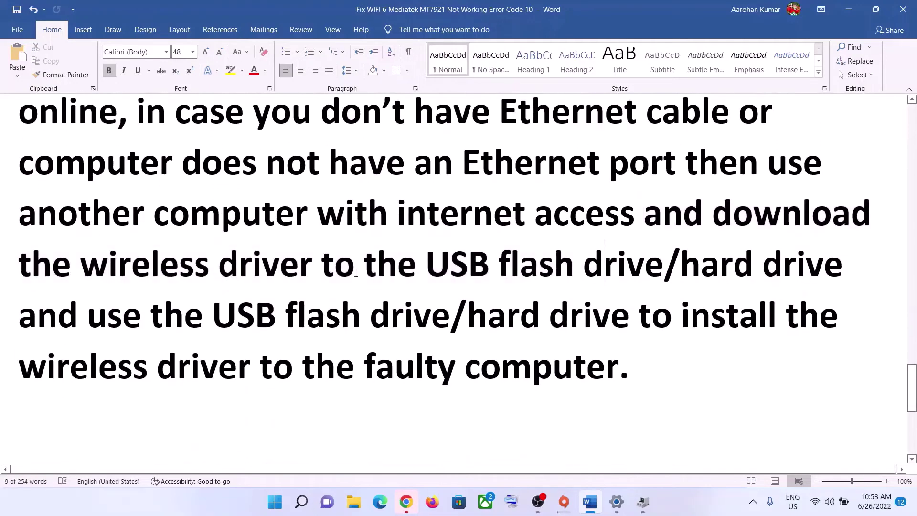
- Highlight "use the USB flash drive/hard drive" in the last part of Step 10 and clear the selection
{"action": "left_click_drag", "start_coordinate": [425, 265], "coordinate": [638, 318]}
{"action": "left_click", "coordinate": [190, 370]}
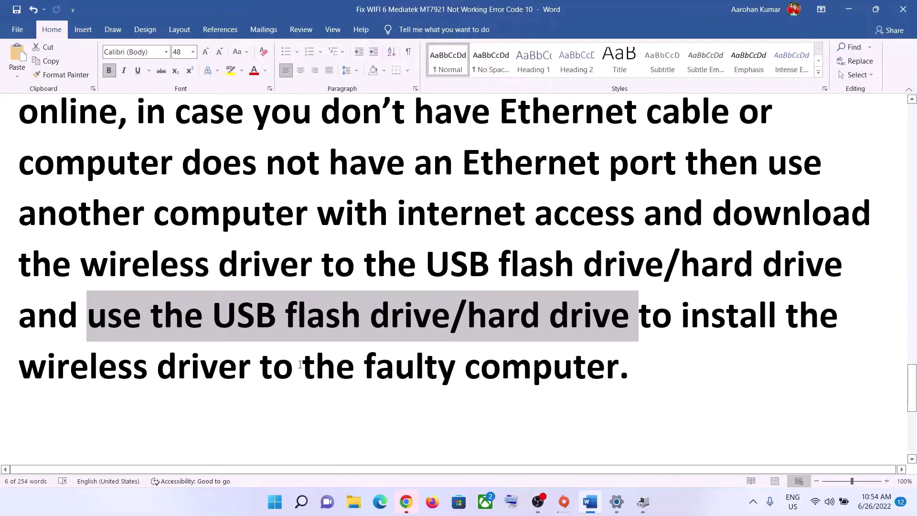
{"action": "left_click", "coordinate": [272, 365]}
{"action": "left_click_drag", "start_coordinate": [155, 316], "coordinate": [637, 317]}
{"action": "left_click", "coordinate": [164, 318]}
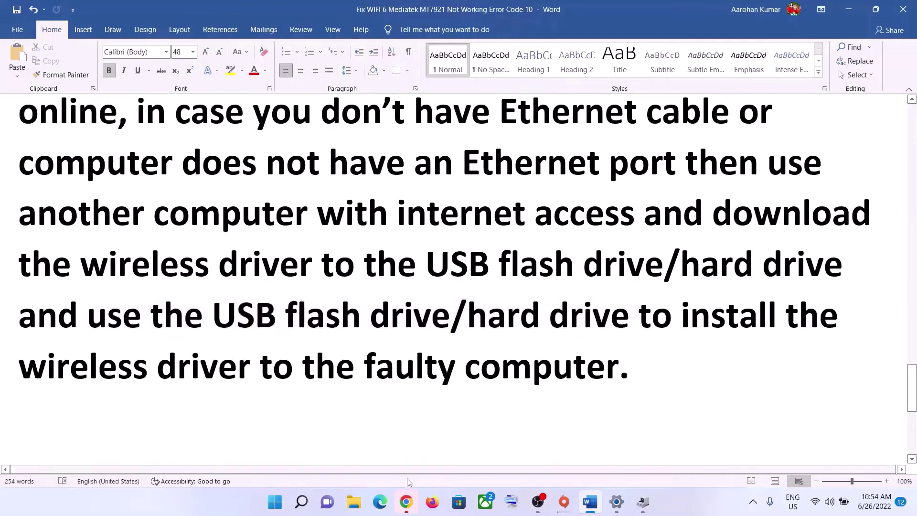
- Switch to Chrome and download the MediaTek MT7921 Wireless Lan Driver file r1kmw12w.exe from the Lenovo support page
{"action": "left_click", "coordinate": [405, 502]}
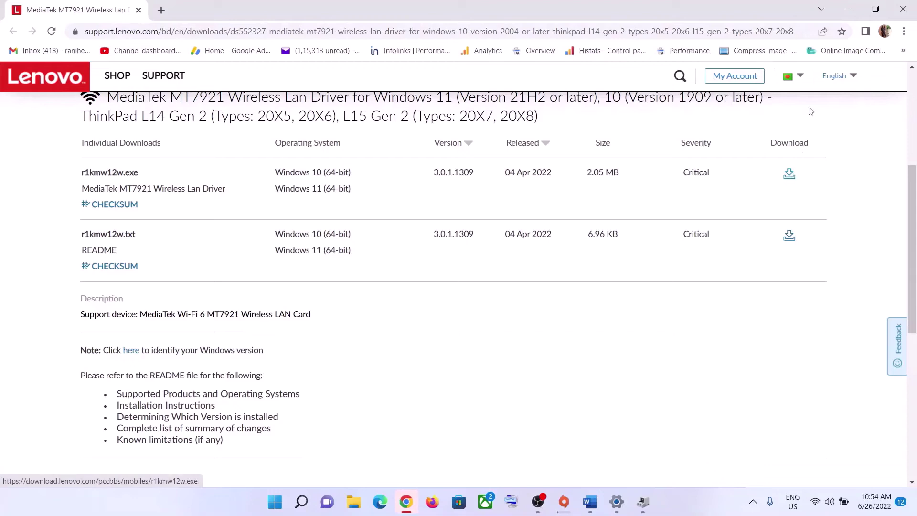
{"action": "left_click", "coordinate": [789, 176]}
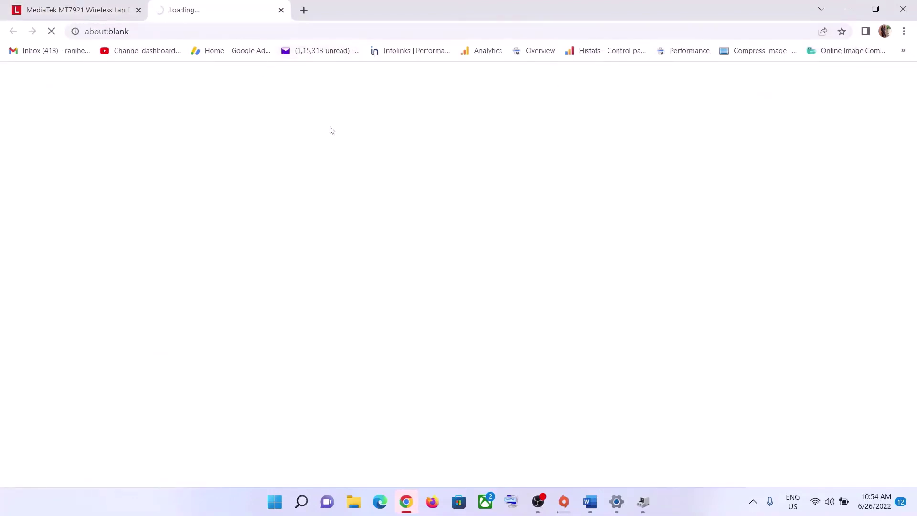
{"action": "left_click", "coordinate": [815, 61]}
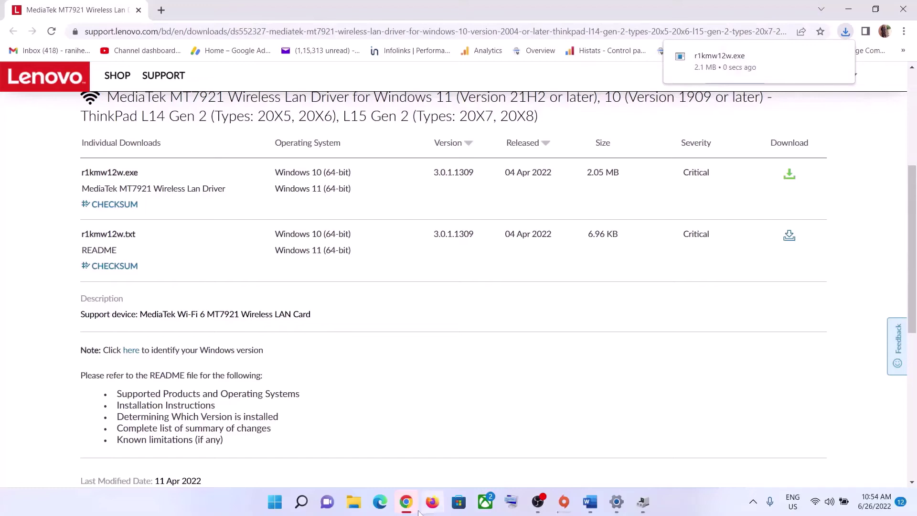
- Return to the Word document, highlight the Step 10 wording from "USB flash drive/hard drive" through "faulty computer", and clear the selection
{"action": "left_click", "coordinate": [590, 502]}
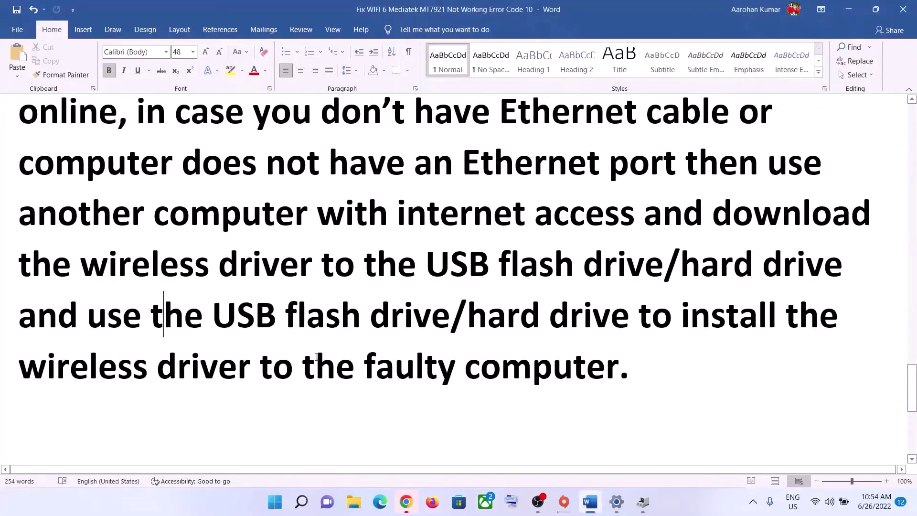
{"action": "left_click_drag", "start_coordinate": [213, 316], "coordinate": [592, 376]}
{"action": "left_click", "coordinate": [153, 397]}
{"action": "left_click", "coordinate": [336, 365]}
{"action": "key", "text": "super+a"}
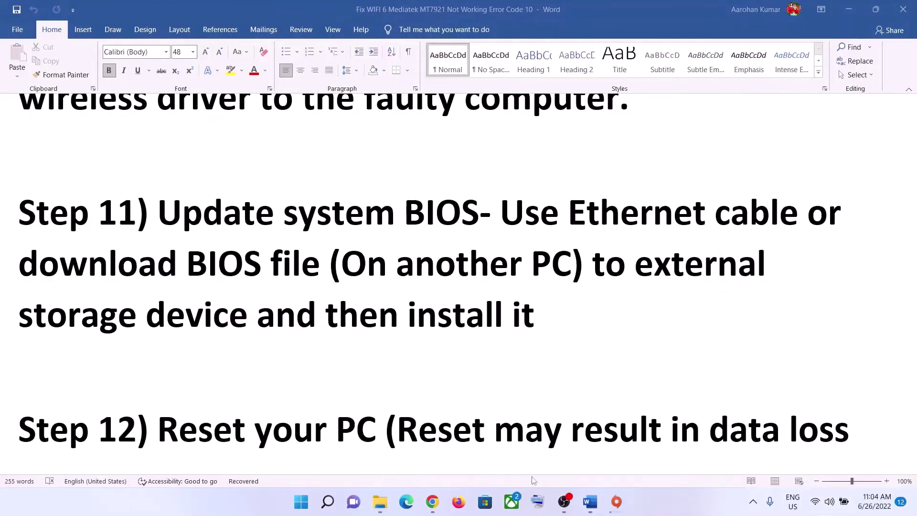
- Highlight "Update system BIOS", "Use Ethernet cable" and "Use Ethernet" in turn in Step 11
{"action": "scroll", "coordinate": [311, 373], "scroll_direction": "up", "scroll_amount": 1}
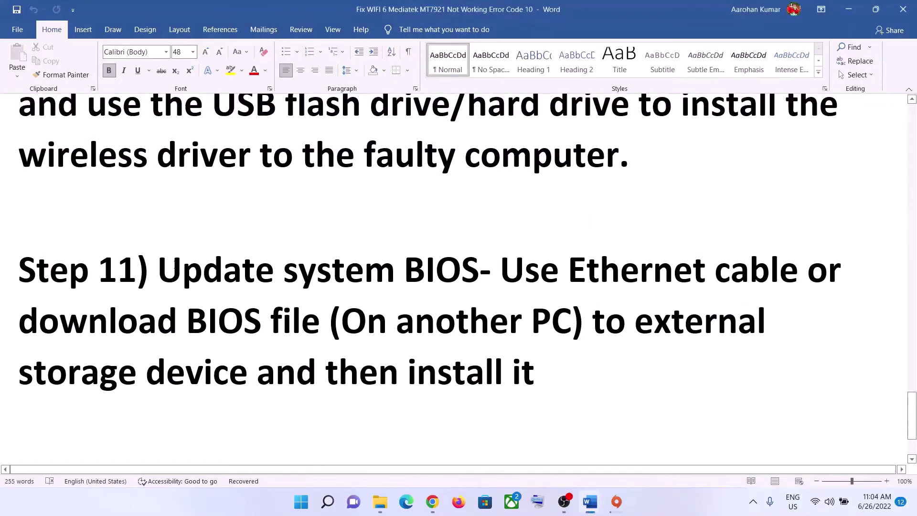
{"action": "left_click_drag", "start_coordinate": [158, 270], "coordinate": [478, 283]}
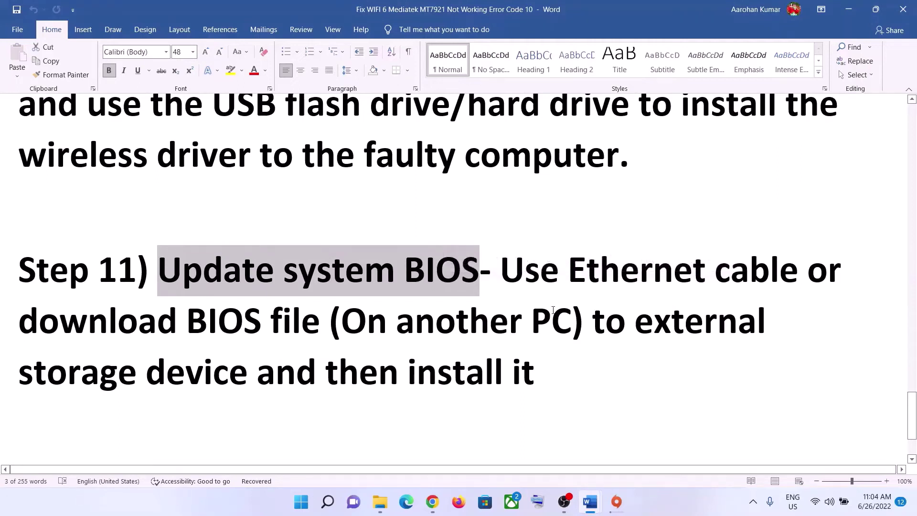
{"action": "left_click_drag", "start_coordinate": [502, 268], "coordinate": [806, 277]}
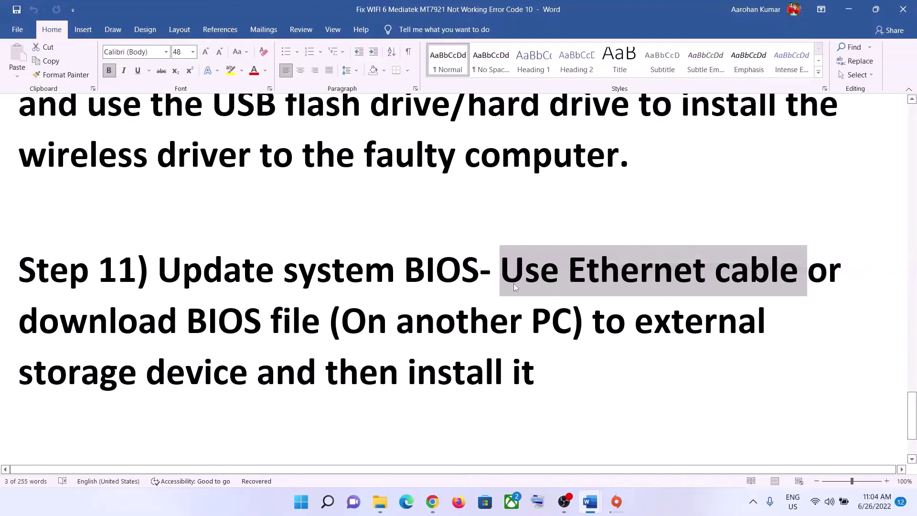
{"action": "left_click_drag", "start_coordinate": [504, 291], "coordinate": [714, 286]}
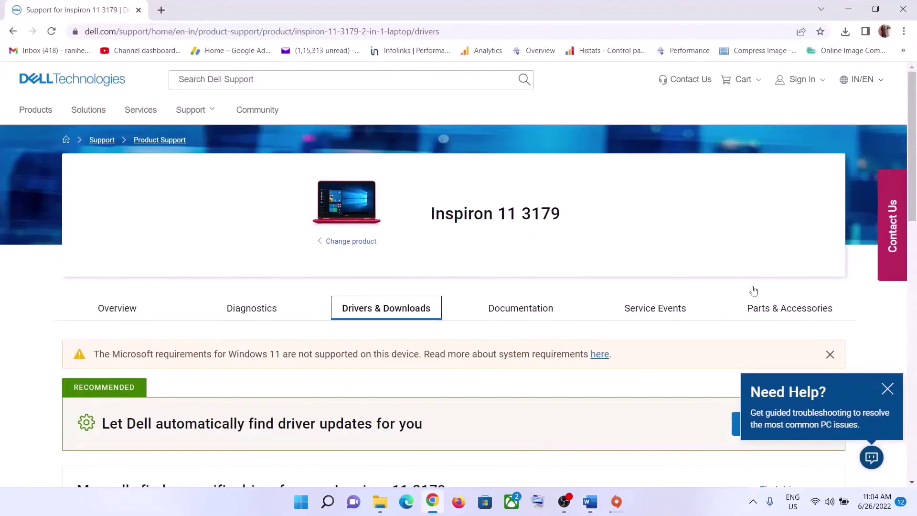
- Switch to Chrome and expand the manual driver search for the Inspiron 11 3179 on the Dell support page
{"action": "left_click", "coordinate": [432, 501]}
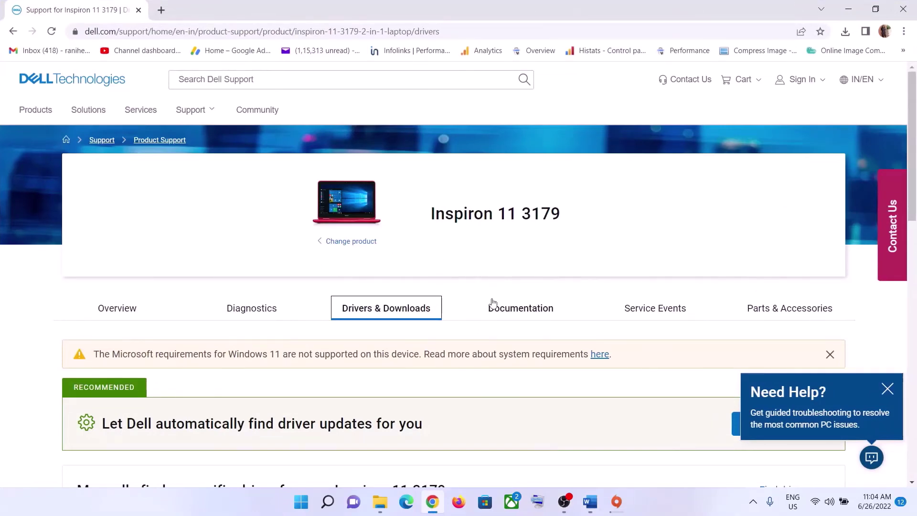
{"action": "scroll", "coordinate": [494, 306], "scroll_direction": "down", "scroll_amount": 3}
{"action": "scroll", "coordinate": [334, 353], "scroll_direction": "up", "scroll_amount": 3}
{"action": "scroll", "coordinate": [460, 219], "scroll_direction": "down", "scroll_amount": 5}
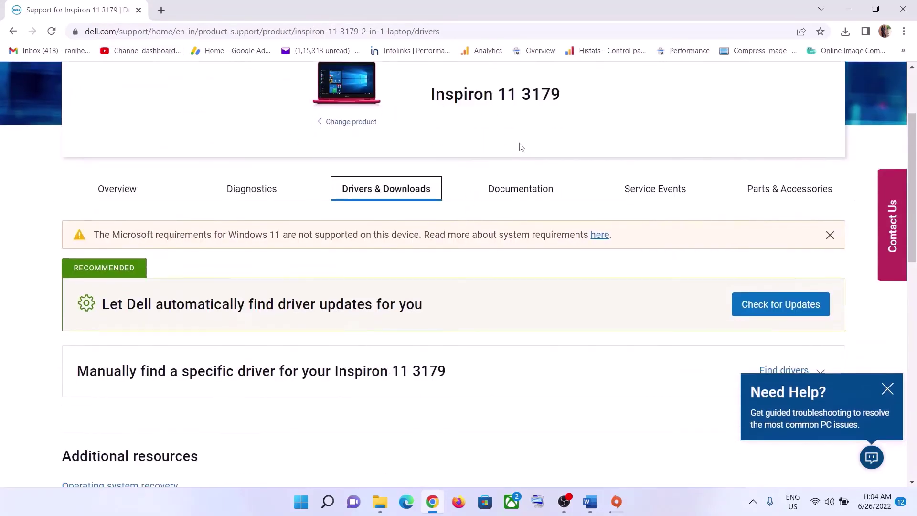
{"action": "scroll", "coordinate": [421, 227], "scroll_direction": "down", "scroll_amount": 3}
{"action": "scroll", "coordinate": [771, 259], "scroll_direction": "up", "scroll_amount": 2}
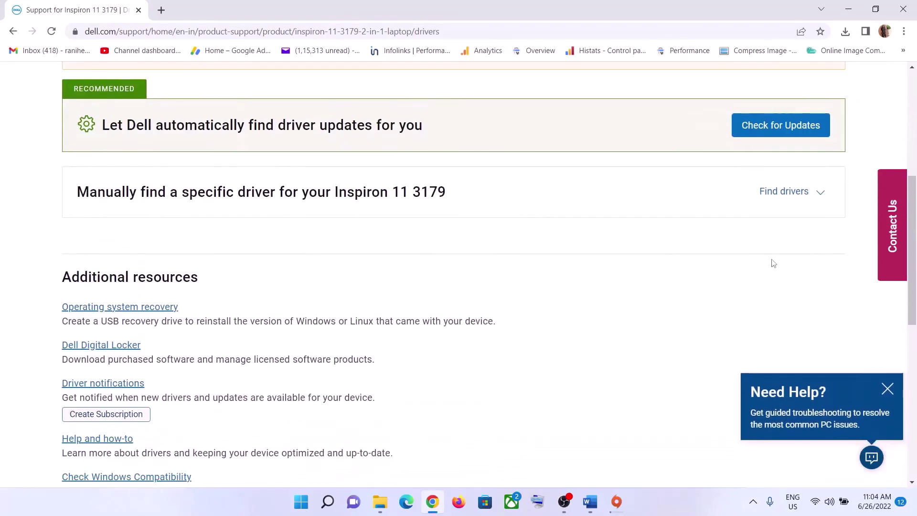
{"action": "left_click", "coordinate": [819, 191]}
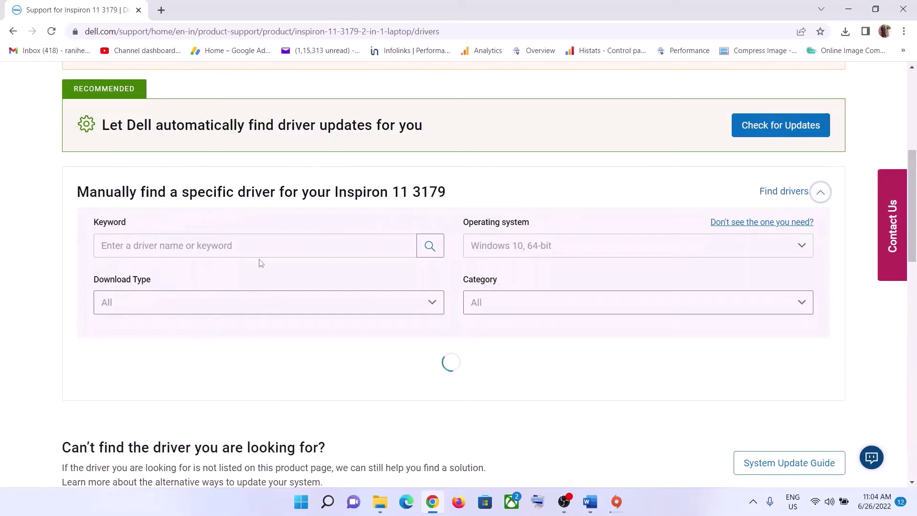
- Filter the downloads by the System BIOS type and download the Dell Inspiron 3179 System BIOS file
{"action": "scroll", "coordinate": [170, 254], "scroll_direction": "down", "scroll_amount": 1}
{"action": "left_click", "coordinate": [170, 246]}
{"action": "left_click", "coordinate": [136, 347]}
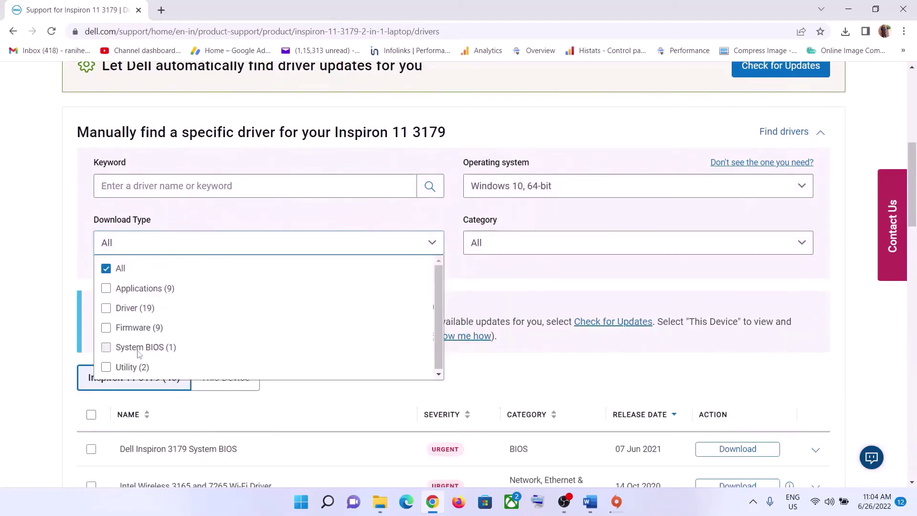
{"action": "left_click", "coordinate": [607, 298]}
{"action": "scroll", "coordinate": [573, 341], "scroll_direction": "down", "scroll_amount": 3}
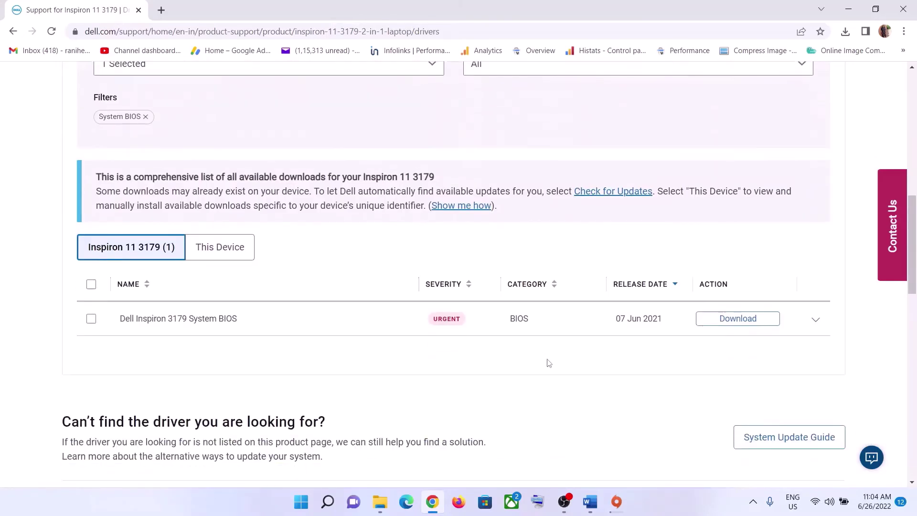
{"action": "left_click", "coordinate": [748, 318]}
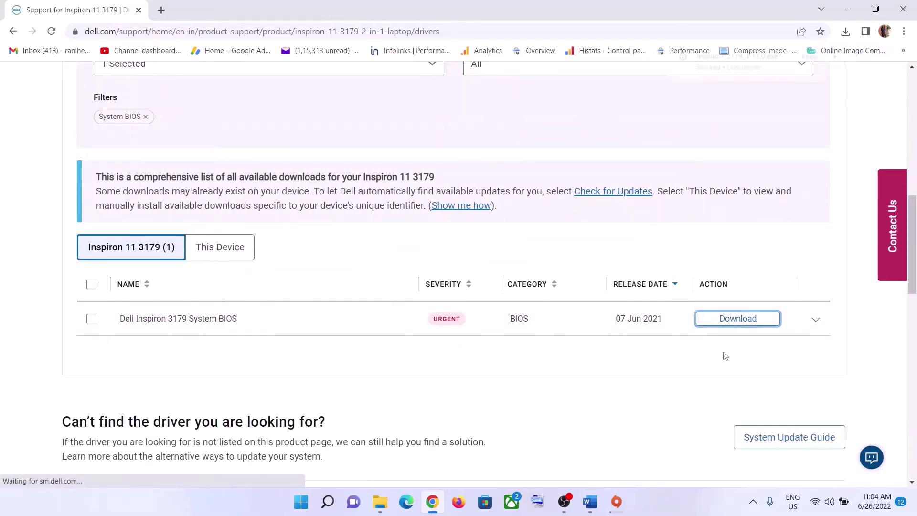
{"action": "left_click", "coordinate": [818, 58]}
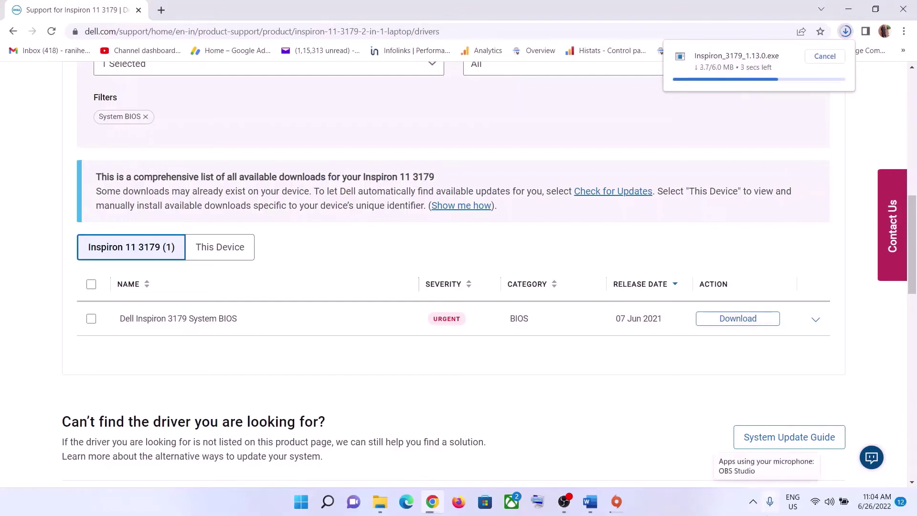
- Check the battery level in Windows quick settings, and return to the Word document to clear the selection in Step 11
{"action": "left_click", "coordinate": [830, 501]}
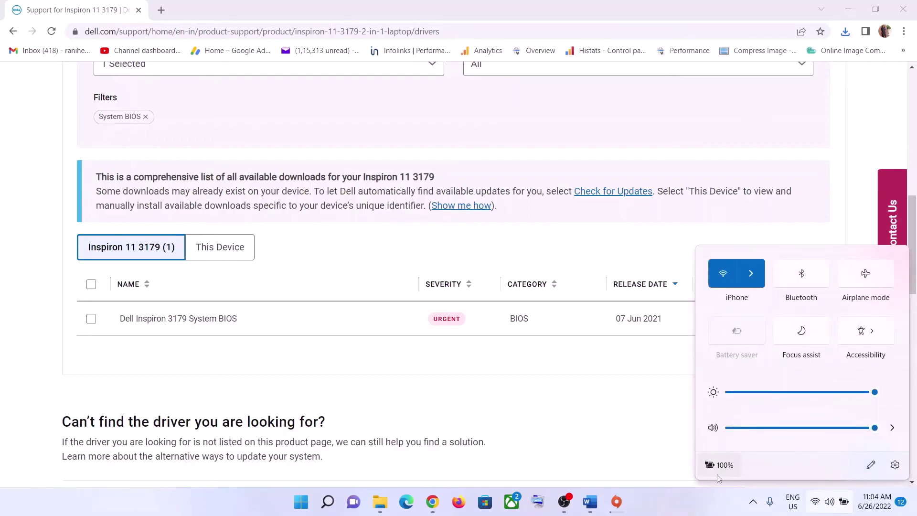
{"action": "mouse_move", "coordinate": [706, 463]}
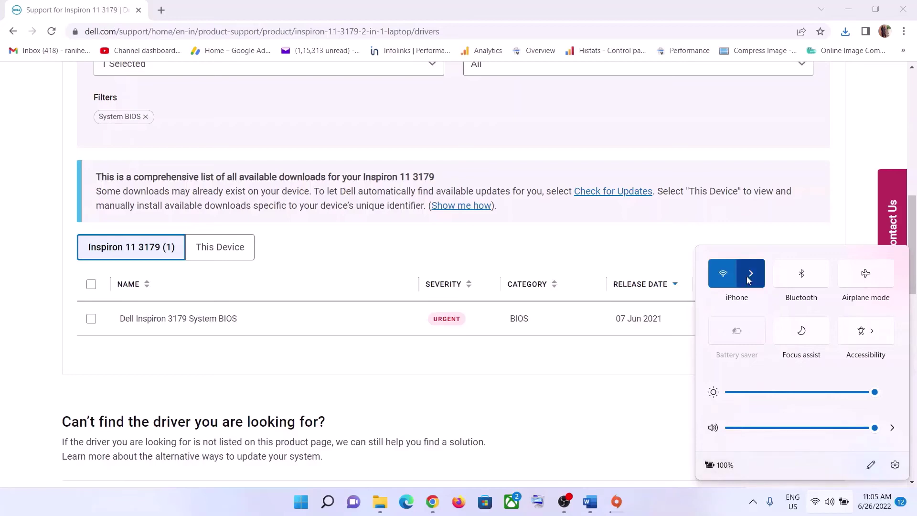
{"action": "mouse_move", "coordinate": [593, 505]}
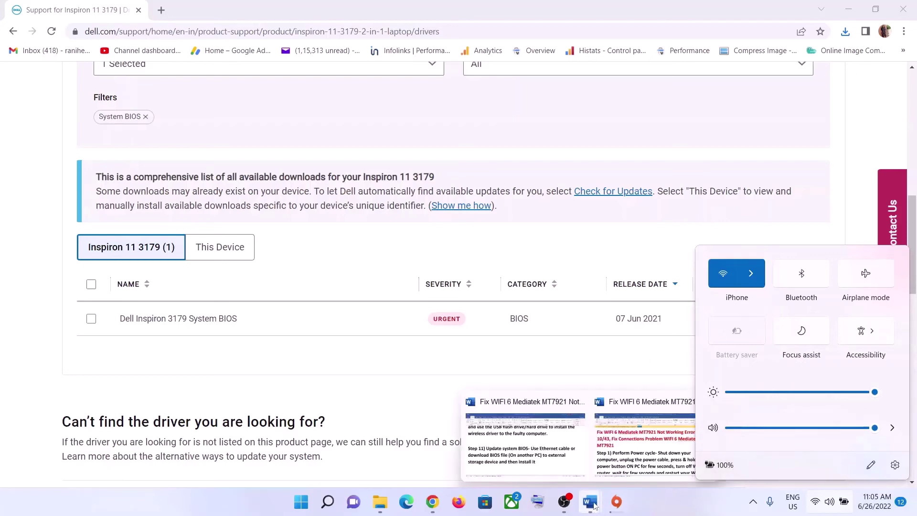
{"action": "left_click", "coordinate": [525, 444]}
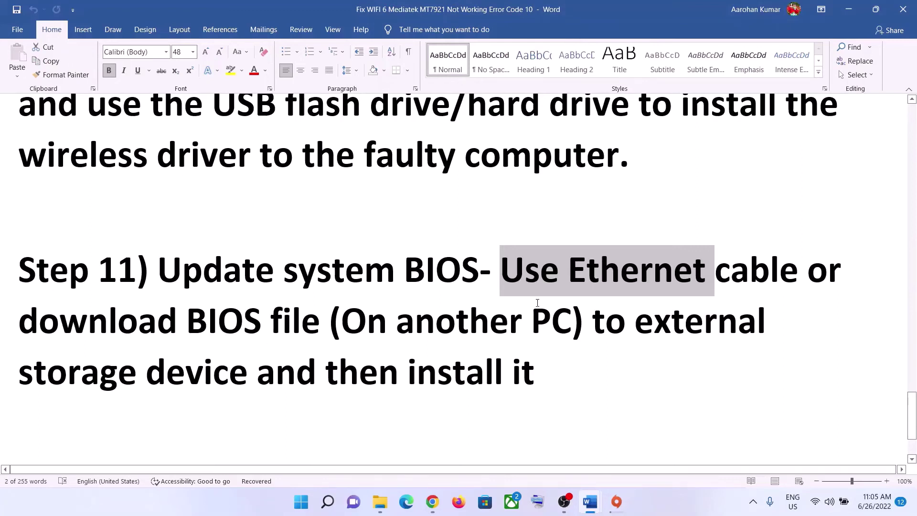
{"action": "left_click", "coordinate": [548, 282]}
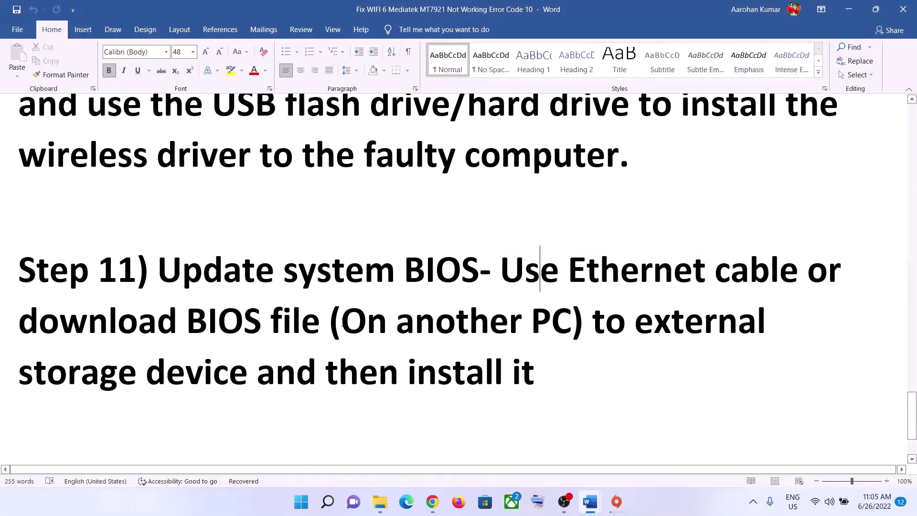